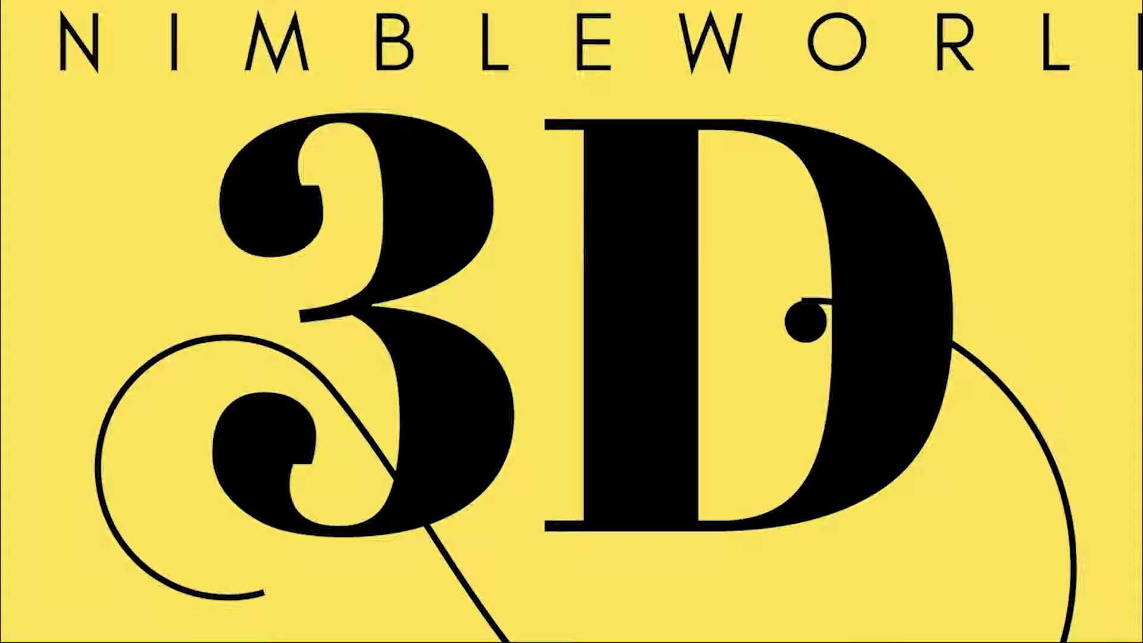
Type the Uzbek like-and-subscribe message, starting a new page at 'Ha aytgandek bu kanalga obuna'
type("Videoni")
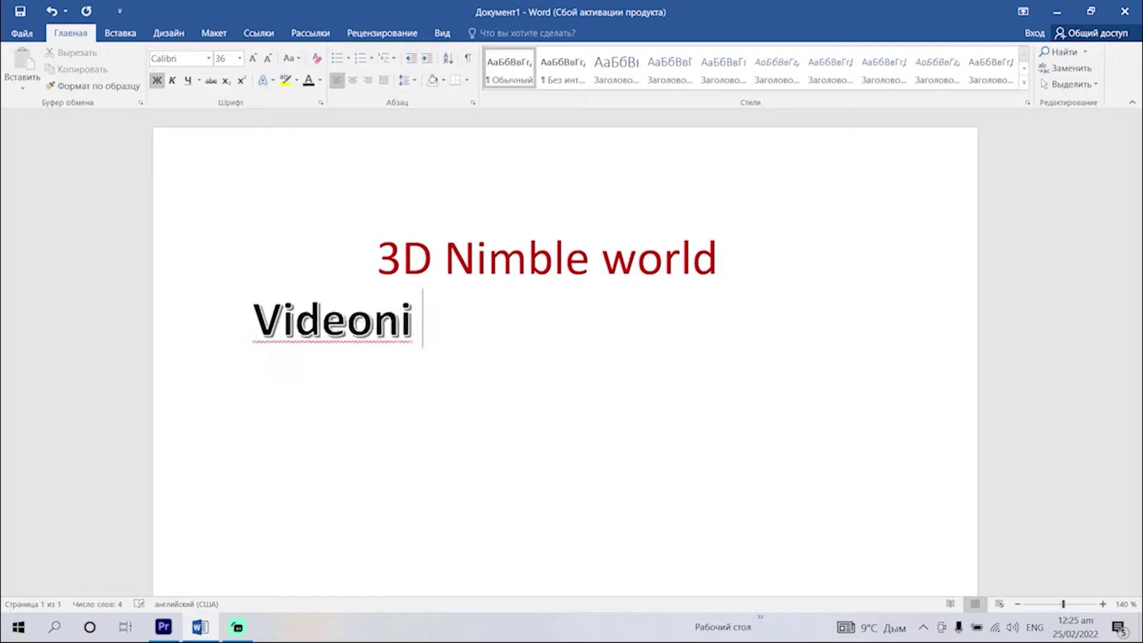
type(" tomosha qilishdan avval an'")
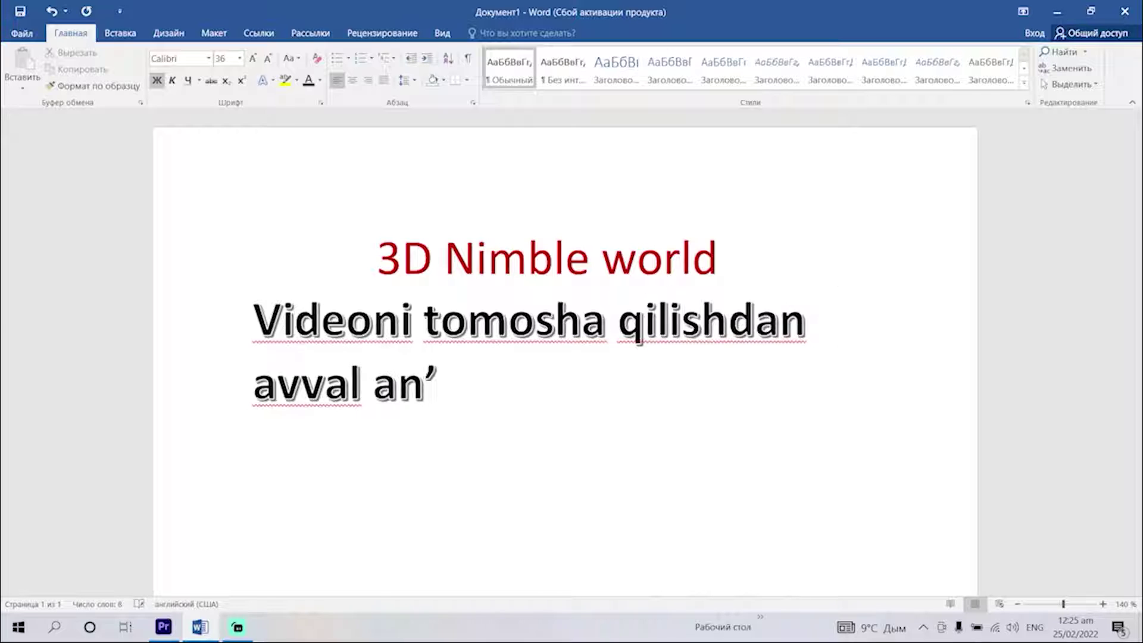
type("anaga ko'ra videoga like bo")
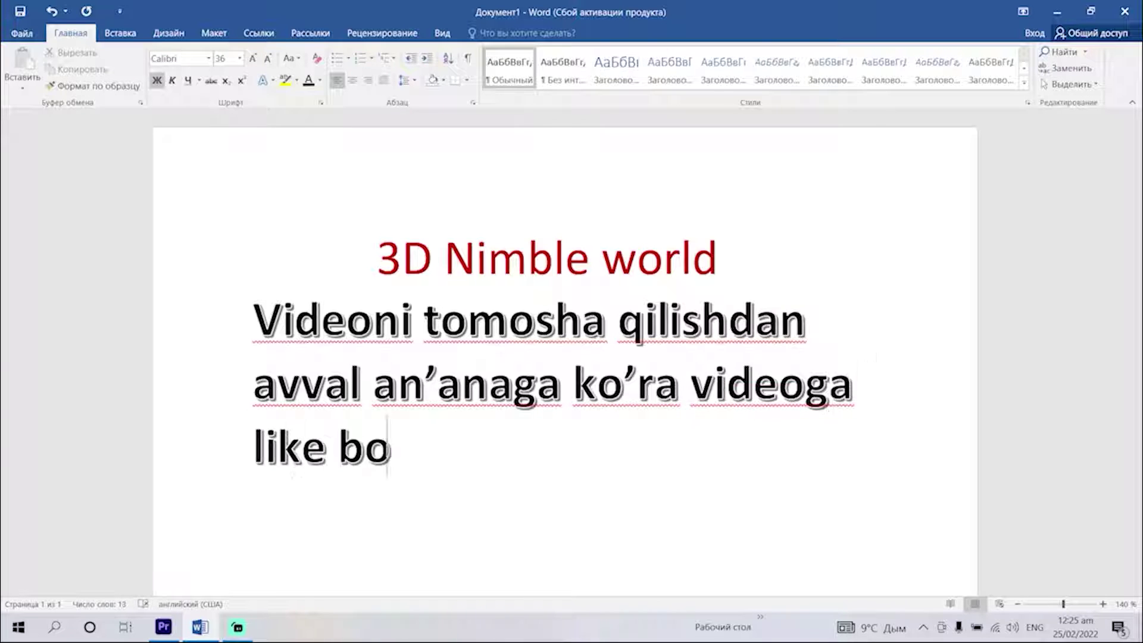
type("sishni unutmang.To'gri tushuning ")
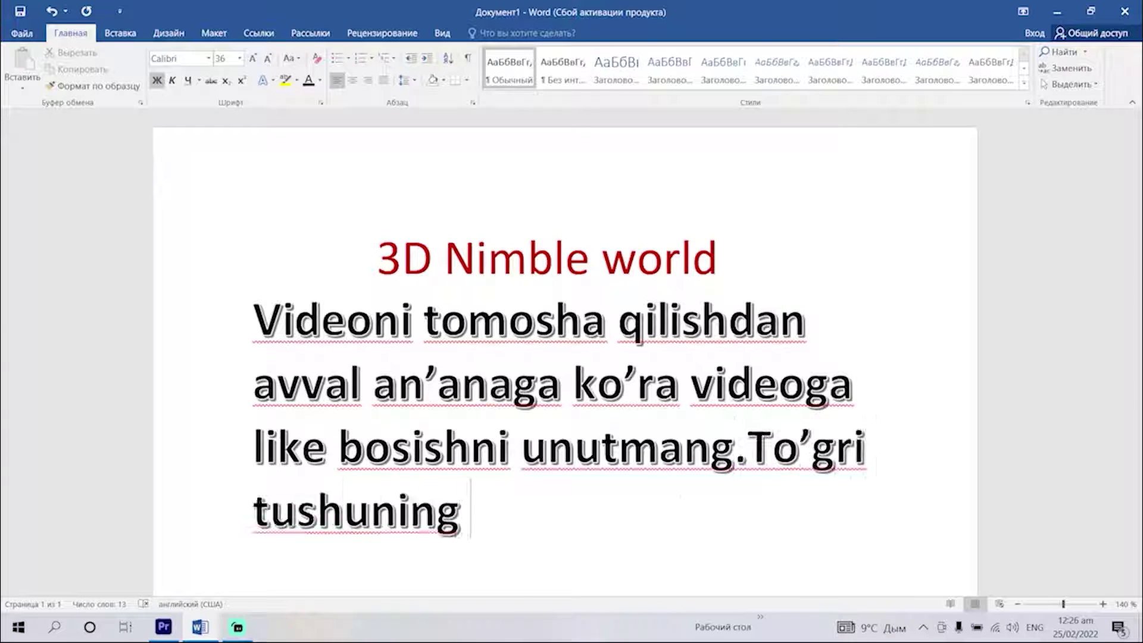
type("bu tilamchilik emas.Biz You")
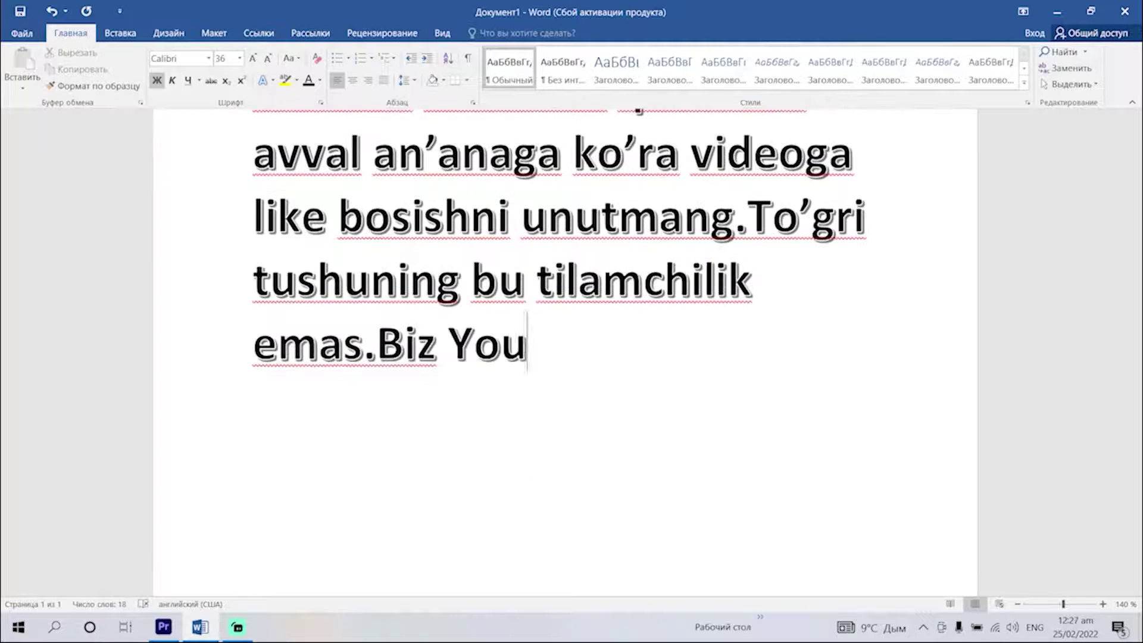
type("tubeda ishlaganligimiz uchun,bu")
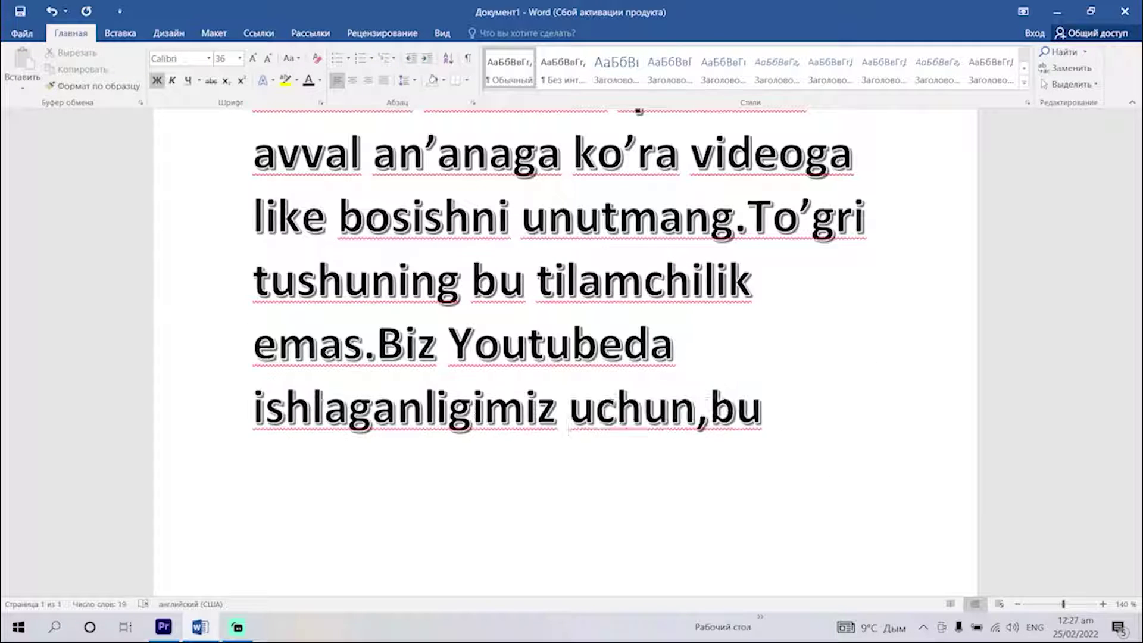
type(" platformaning algaritmiga moslashish")
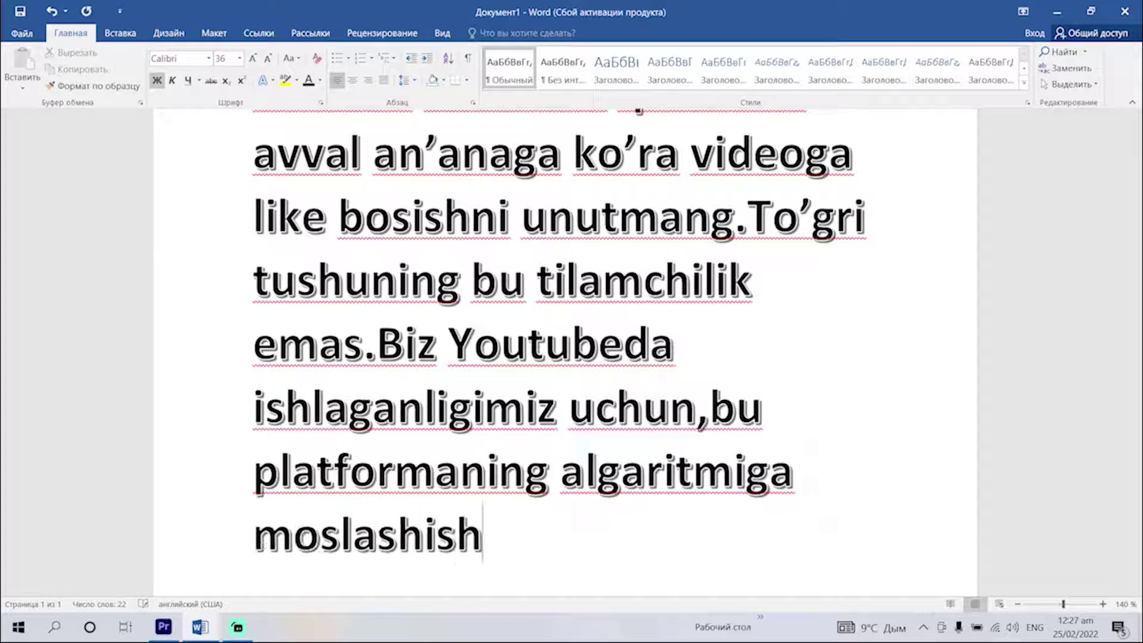
type("imizga to'gri keladi.")
key("Return")
type("Sizlarning like va izohlaringiz bizning")
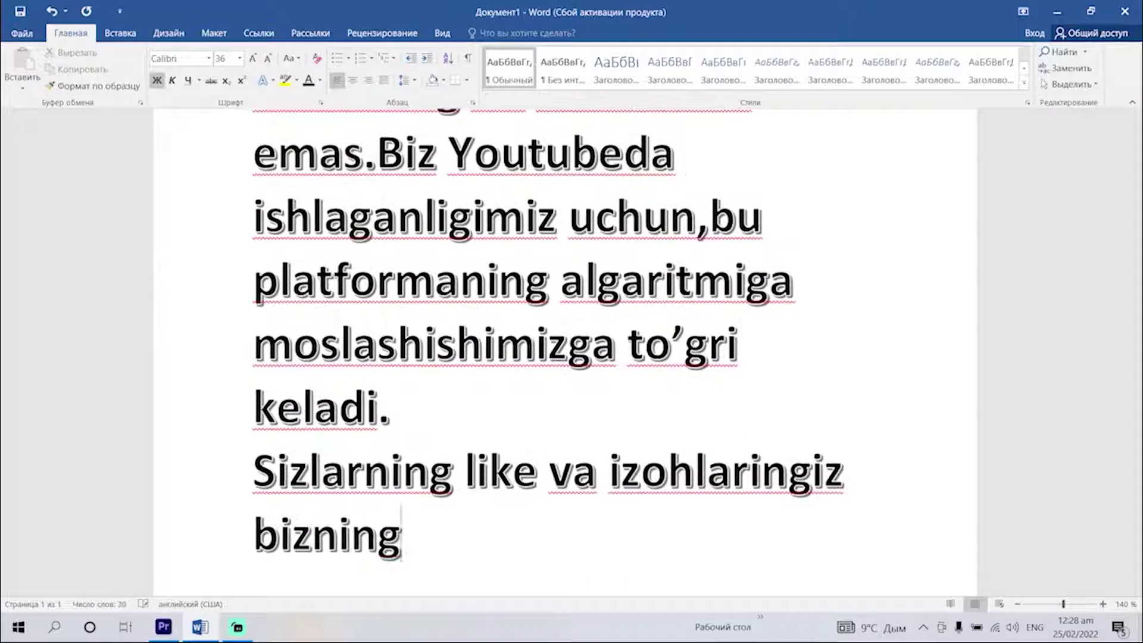
type(" mehnatimizni ko'")
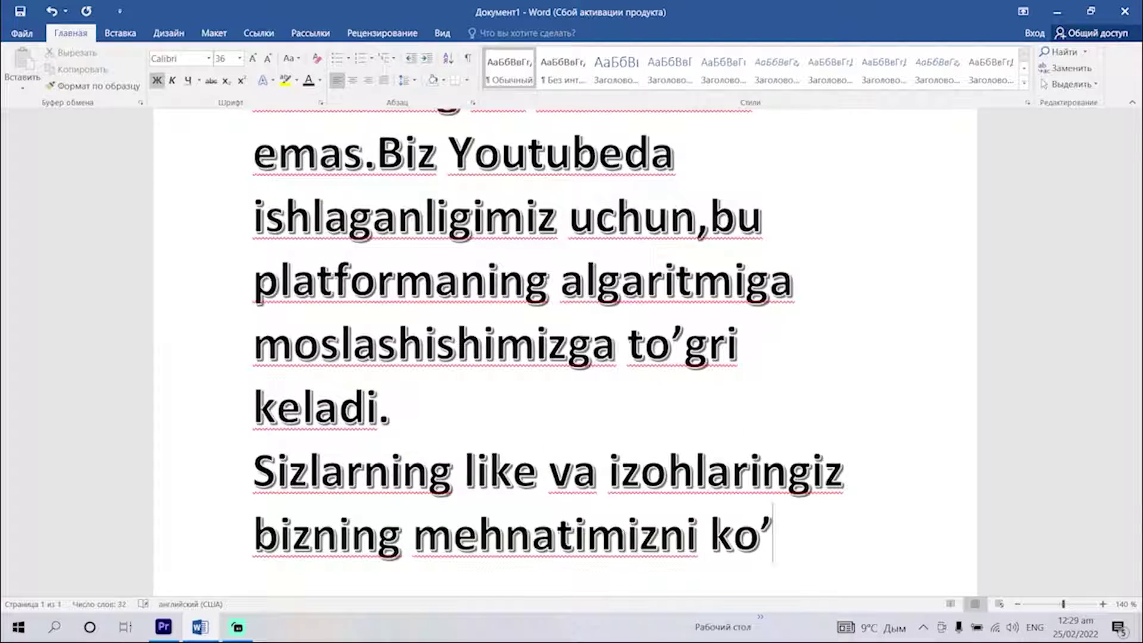
type("proq odam ko'rishini")
key("BackSpace")
key("BackSpace")
type("ga yor")
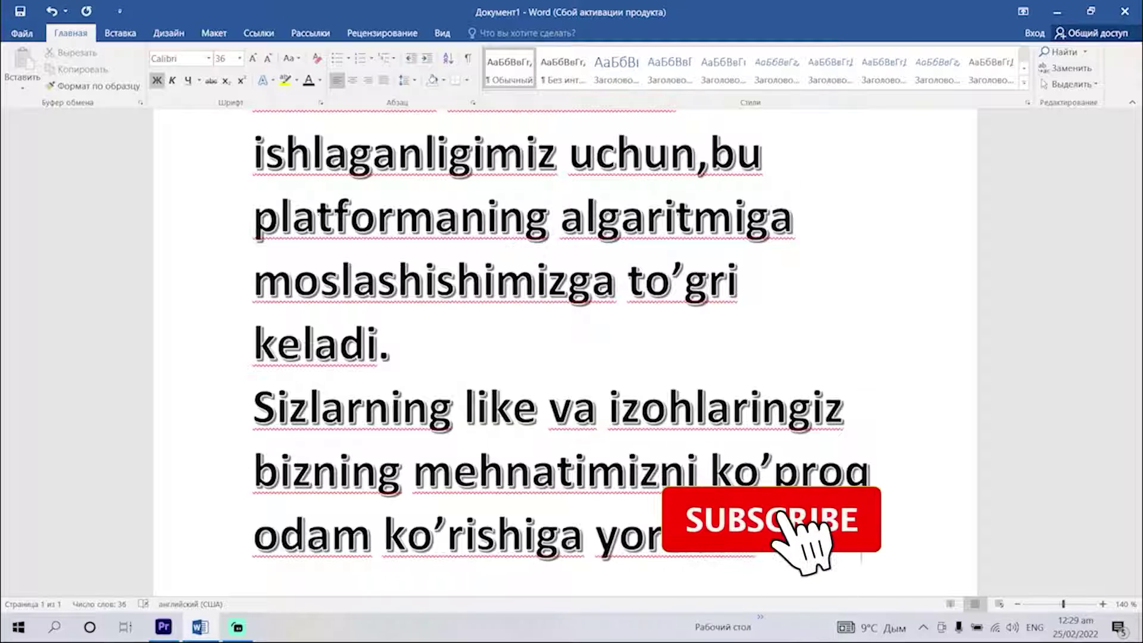
type("dam beradi.")
key("Return")
type("Ha aytgandek bu kanalga obuna bo'")
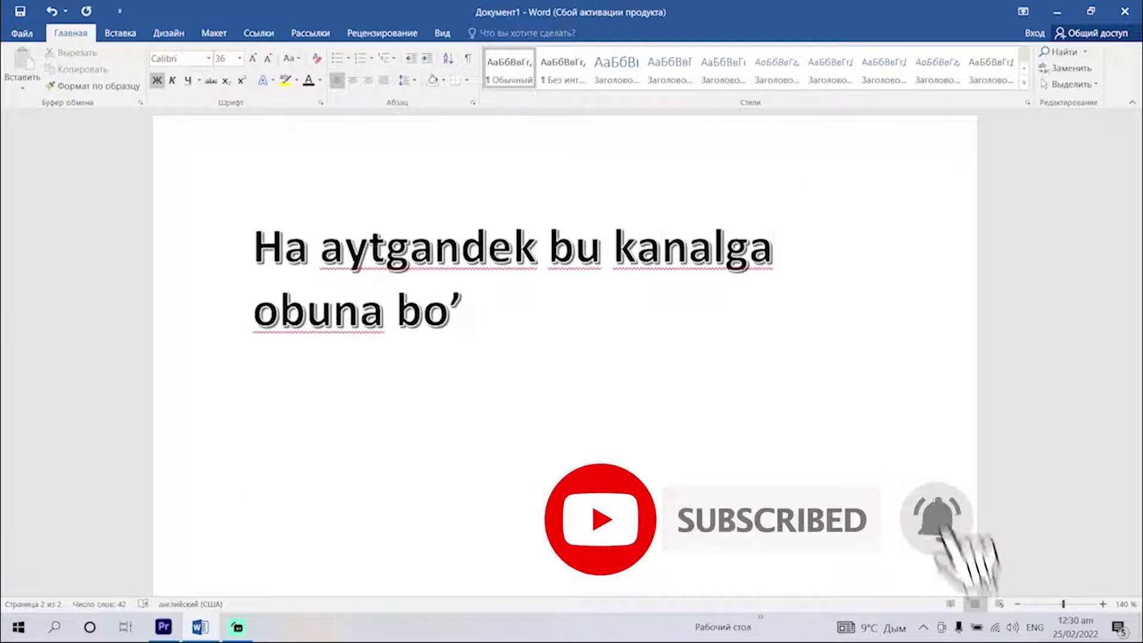
type("lish mutlaqo bepul e")
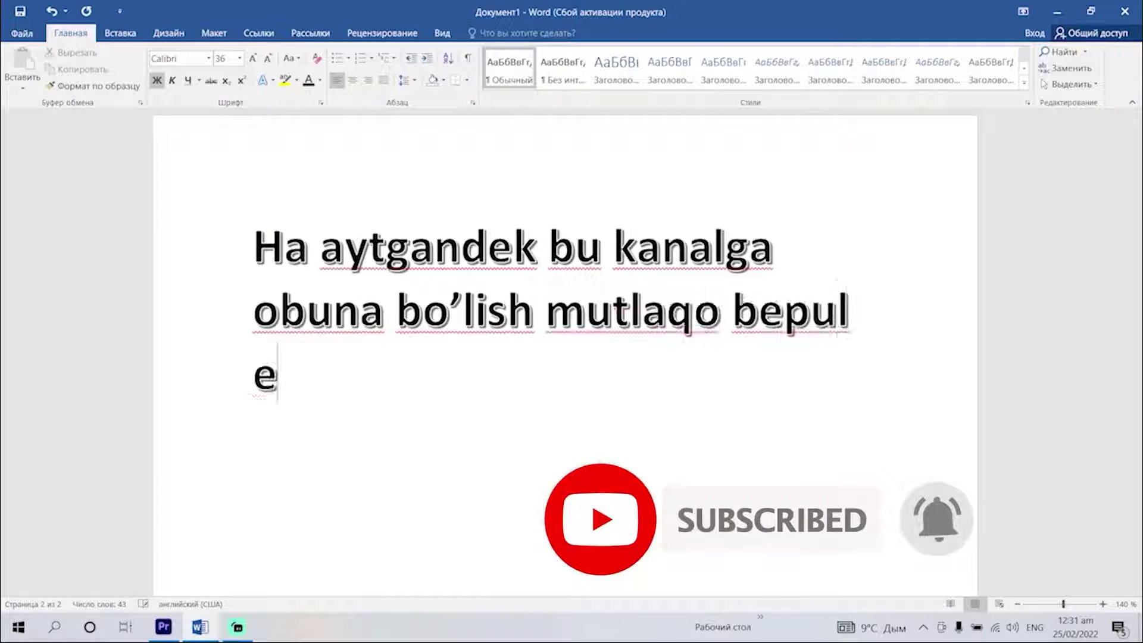
type("kanligini eslatib o'tsam. Unday b")
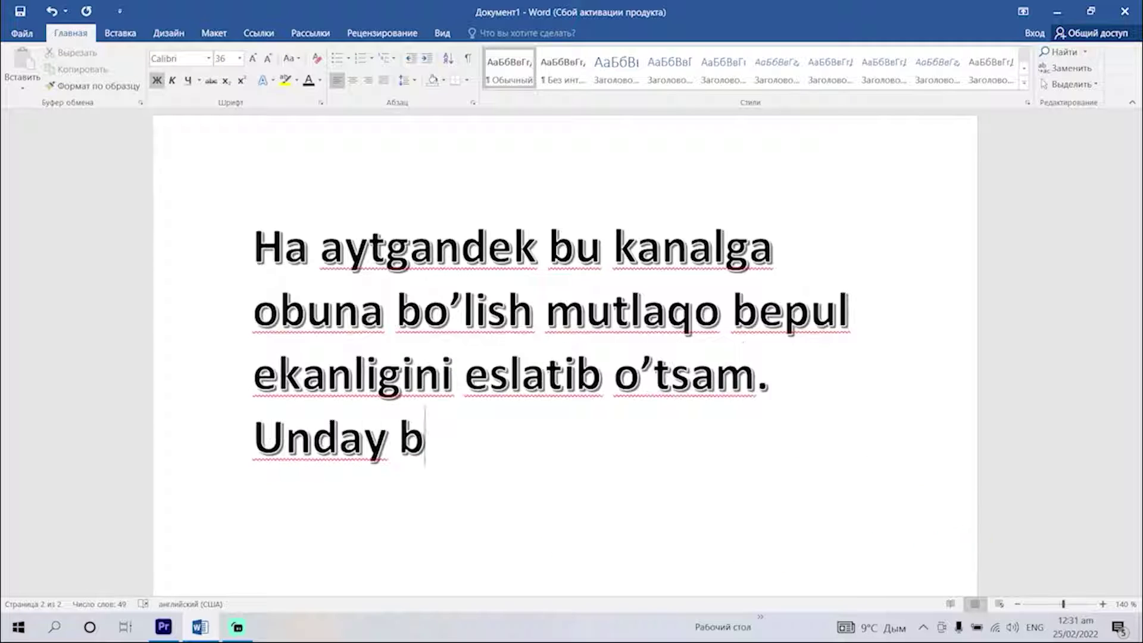
type("o'lsa biz boshladik.")
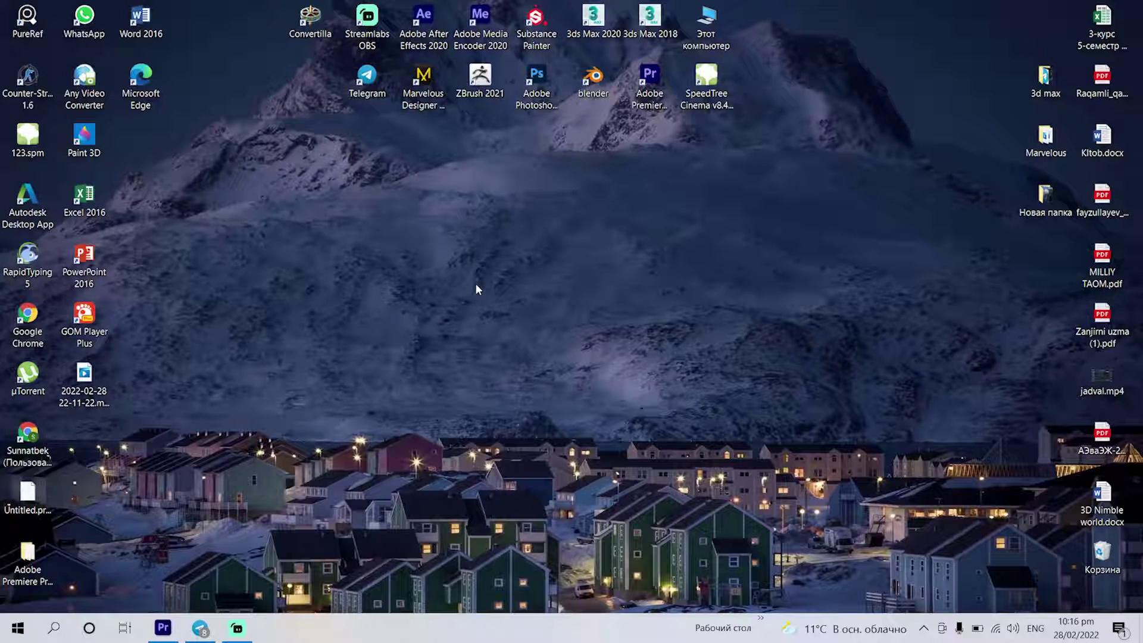
right_click(516, 189)
left_click(520, 239)
right_click(466, 240)
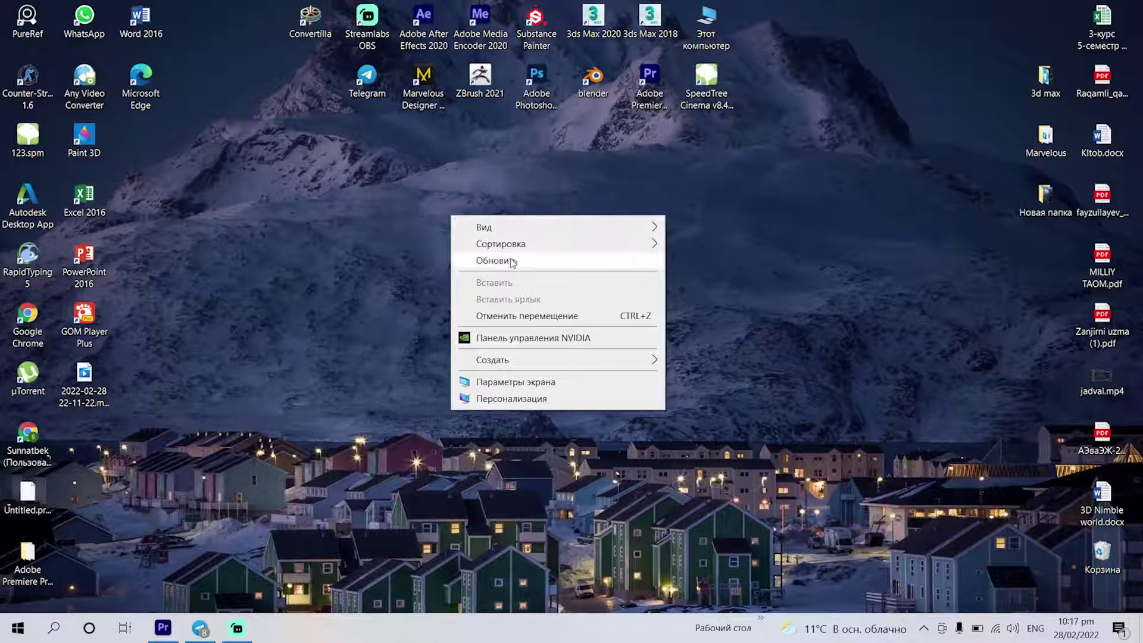
left_click(498, 258)
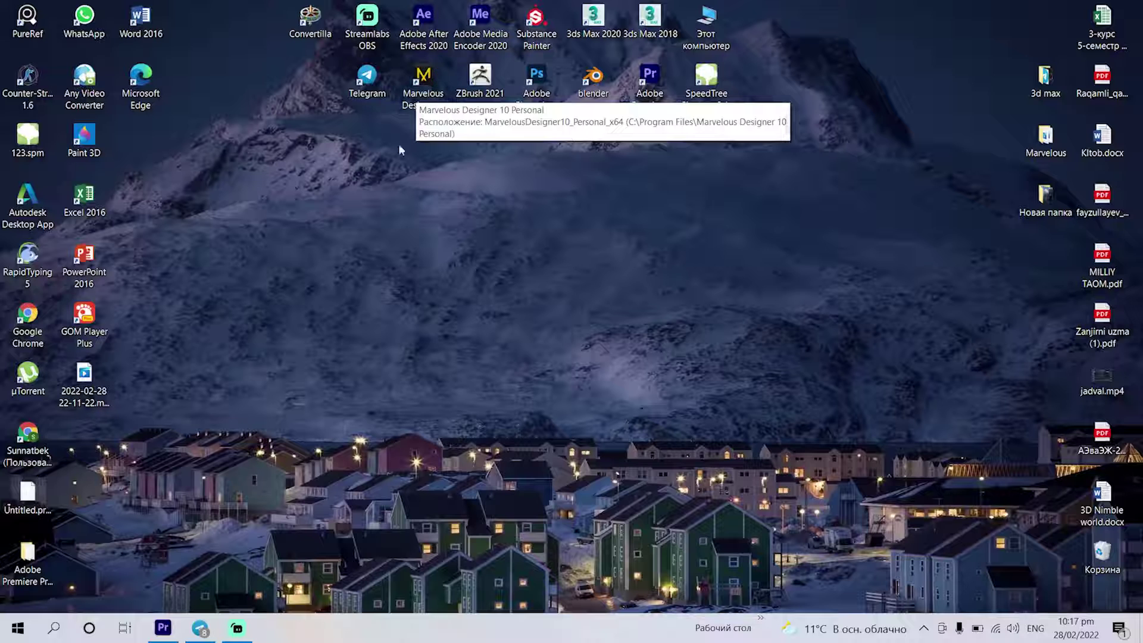
right_click(342, 202)
left_click(381, 246)
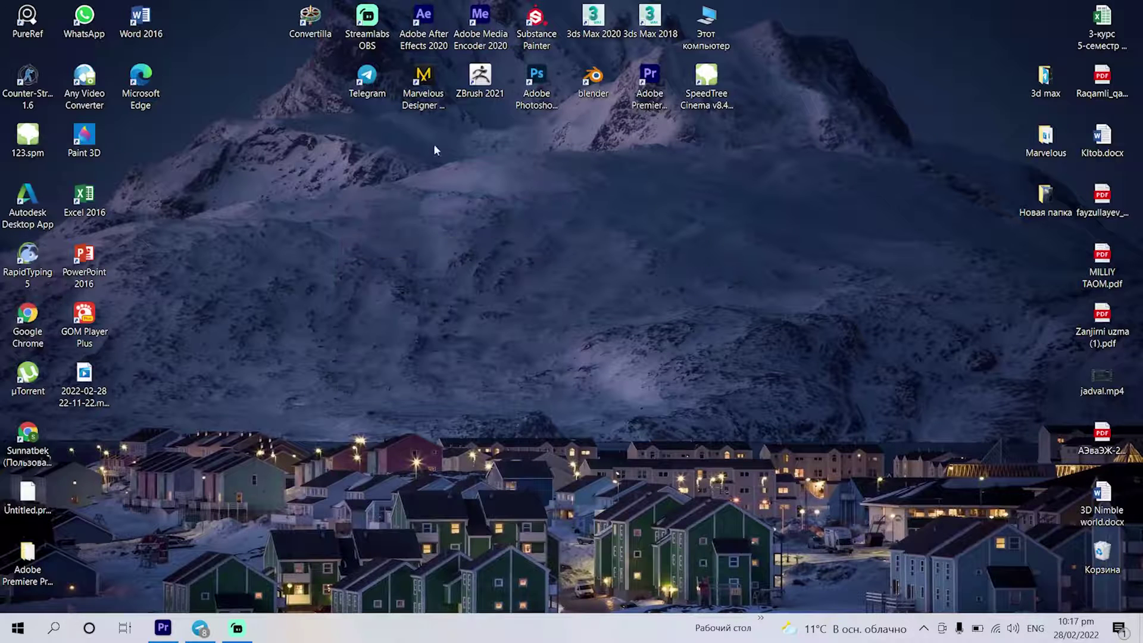
double_click(423, 95)
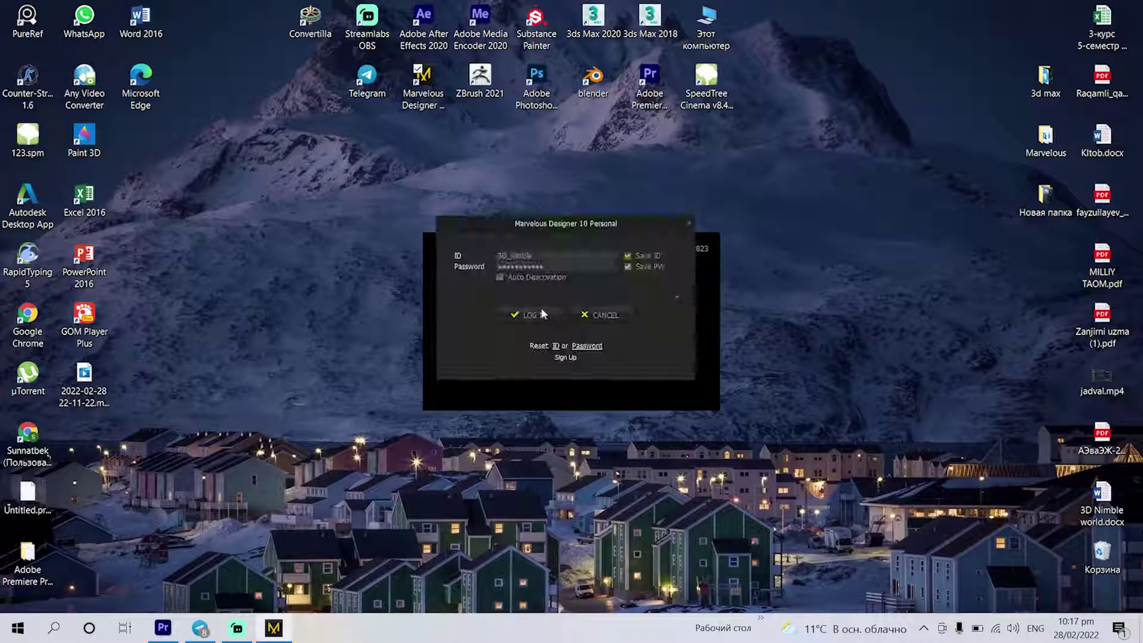
left_click(541, 310)
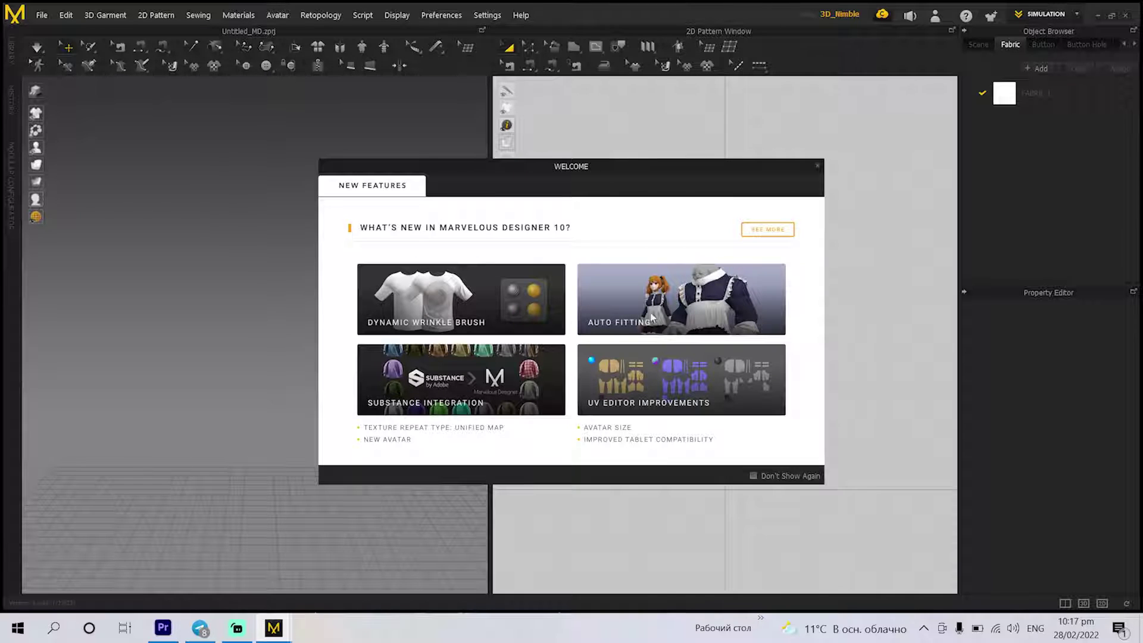
left_click(817, 168)
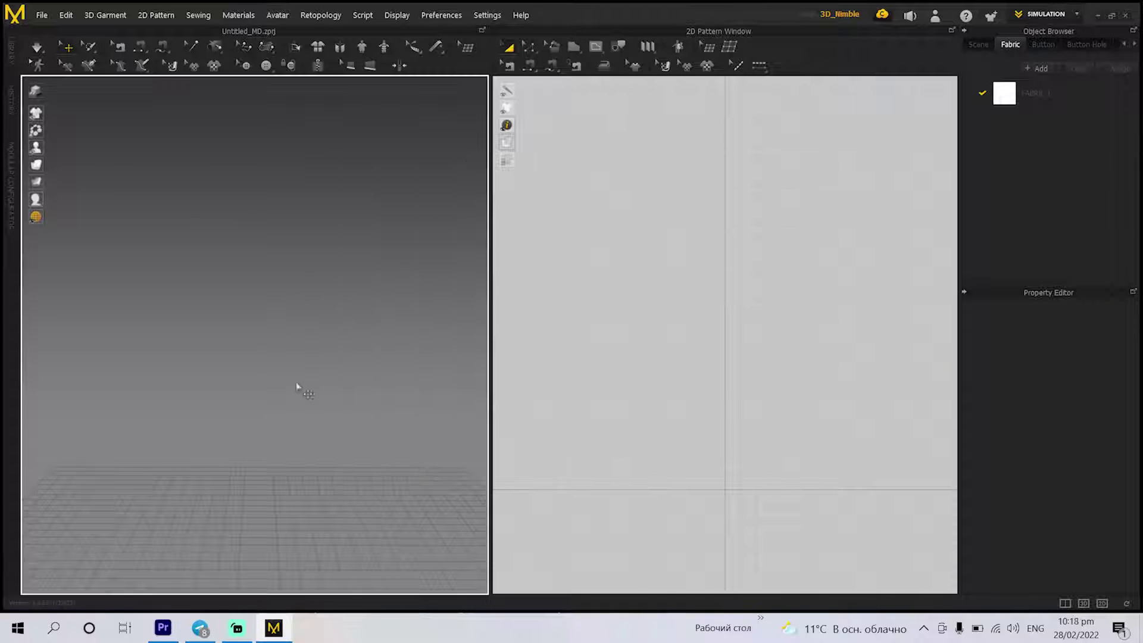
mouse_move(295, 384)
right_mouse_down()
mouse_move(291, 421)
mouse_move(398, 396)
mouse_move(327, 427)
right_mouse_up()
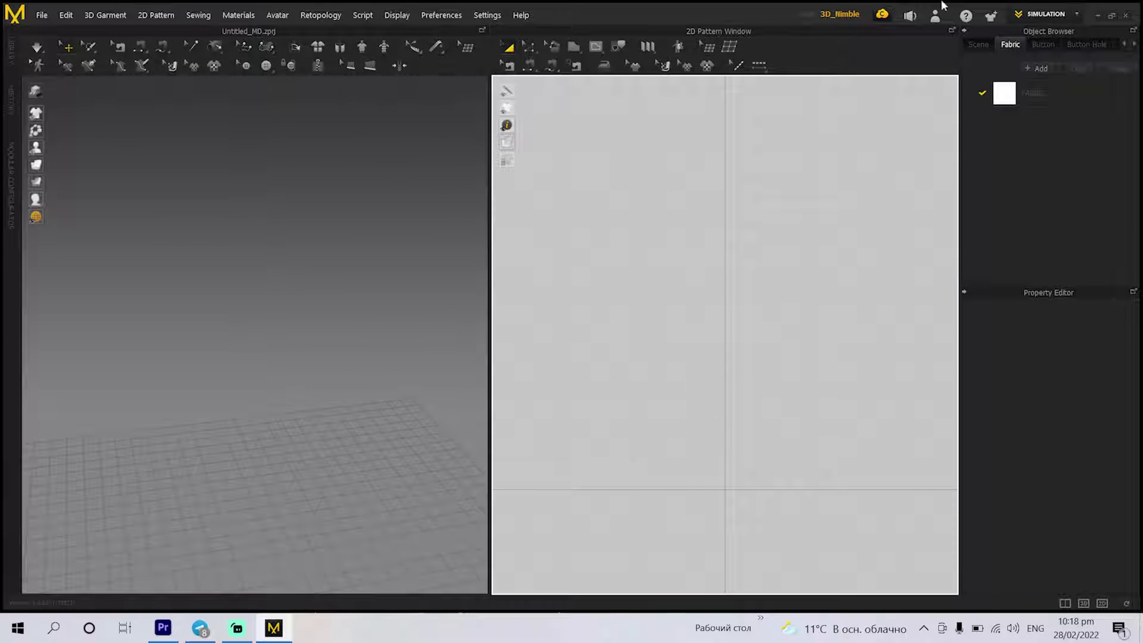
Close Marvelous Designer and refresh the Windows desktop
left_click(1126, 15)
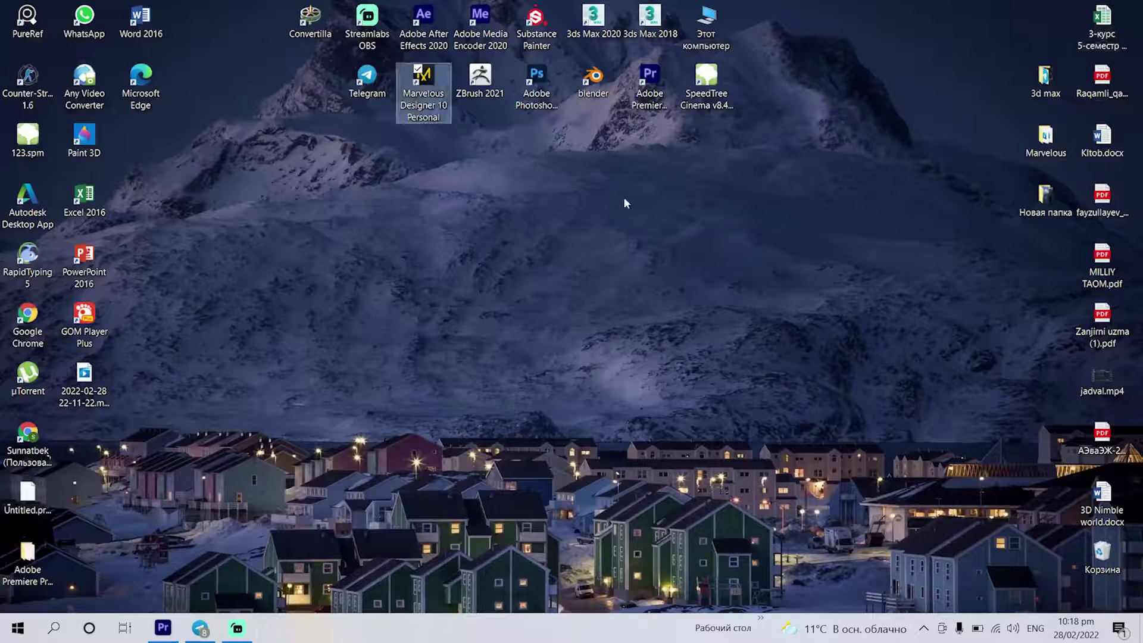
right_click(557, 182)
left_click(602, 229)
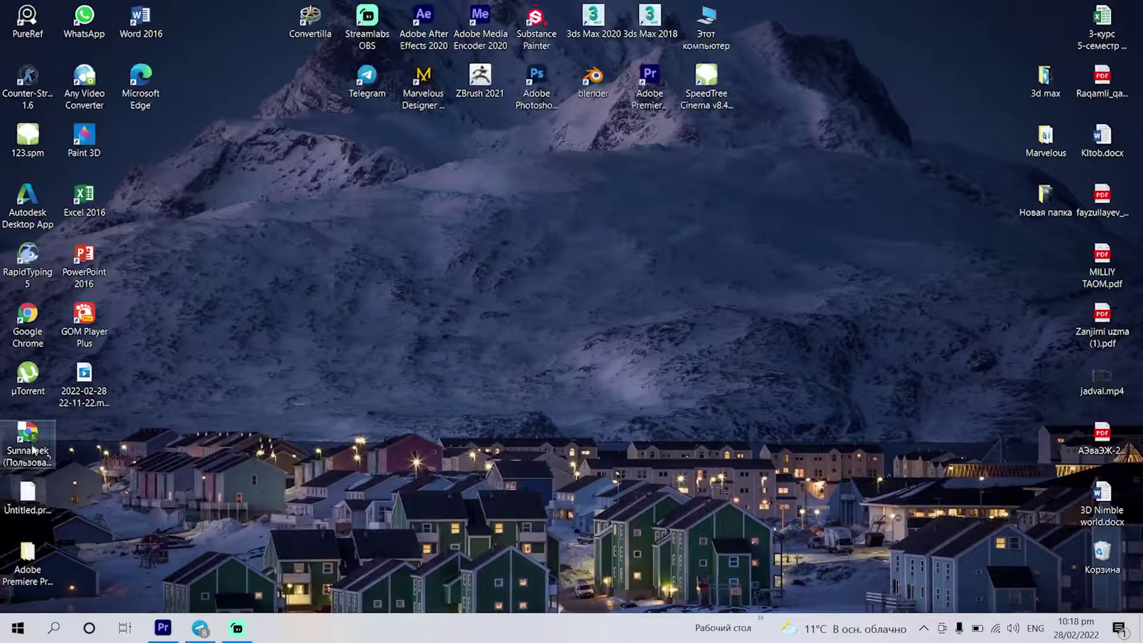
Search YouTube in Chrome for 'marvelous tutorial' using the search suggestion
double_click(28, 441)
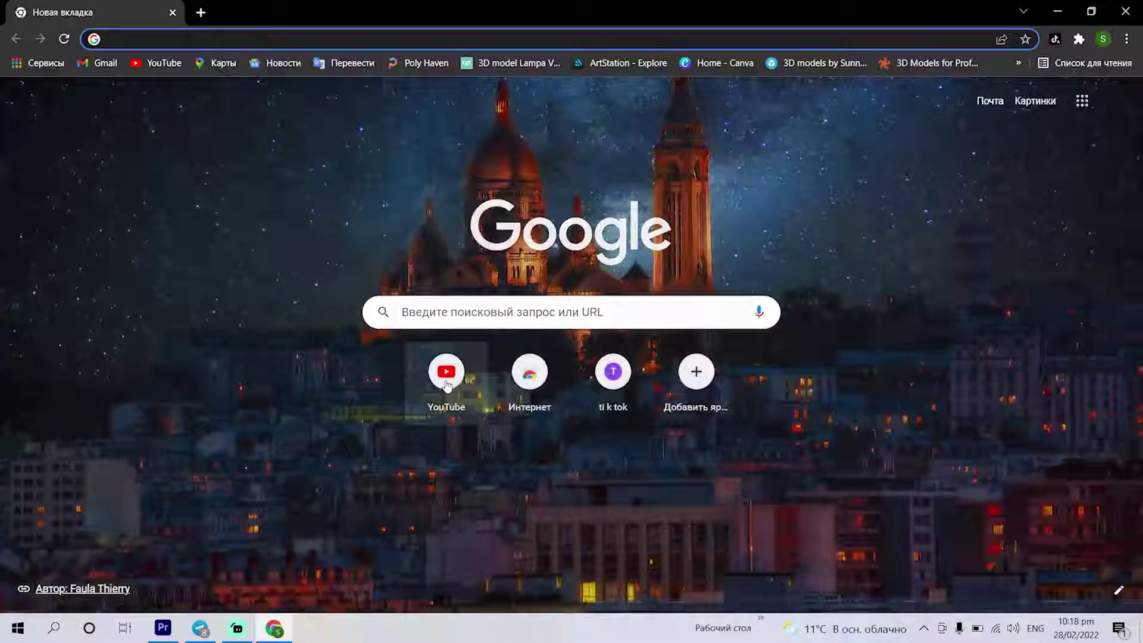
left_click(451, 385)
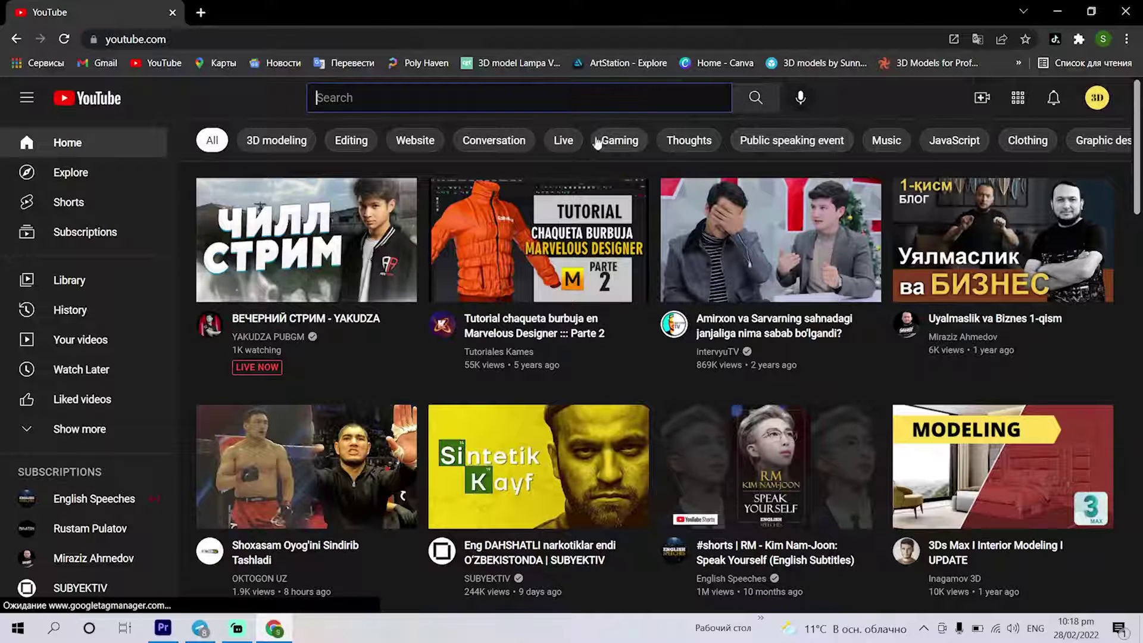
type("ok")
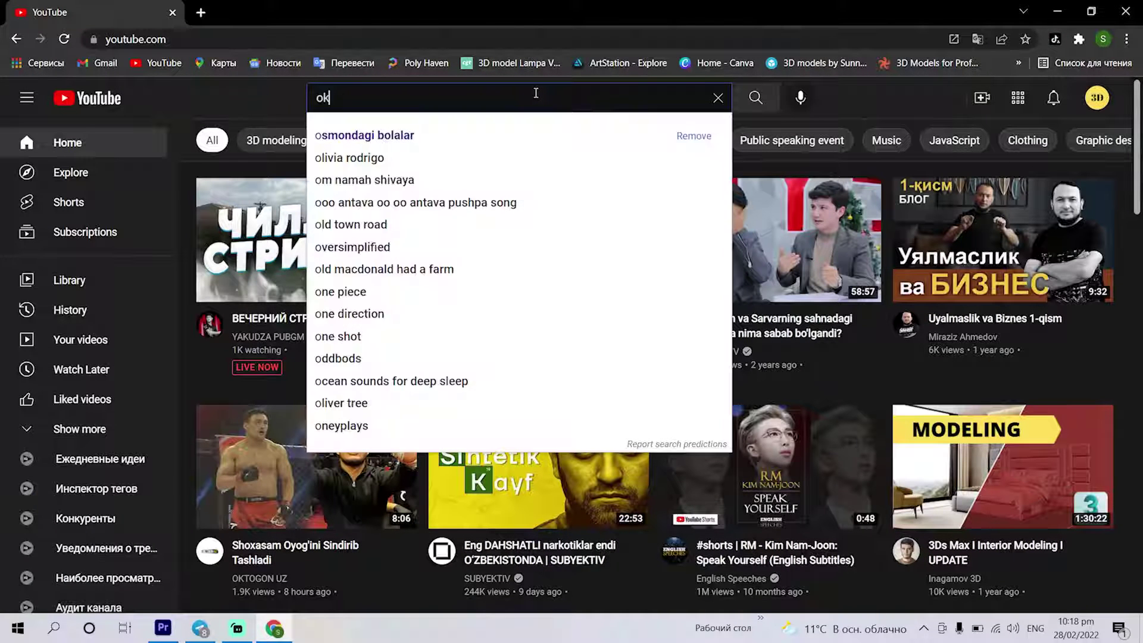
key("BackSpace")
type("mar")
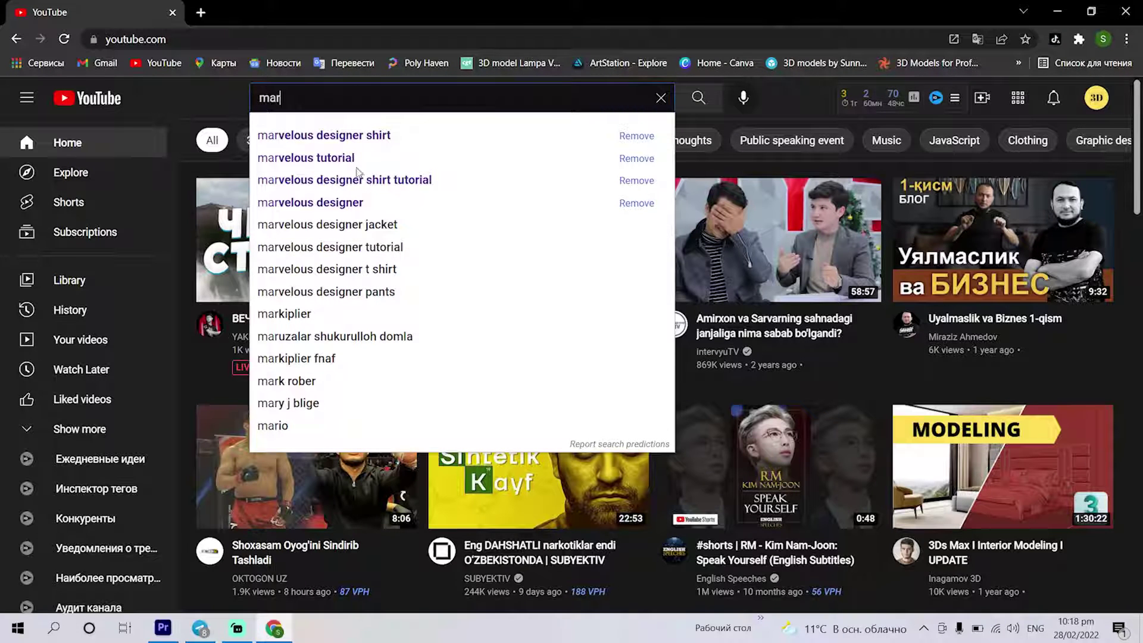
left_click(355, 169)
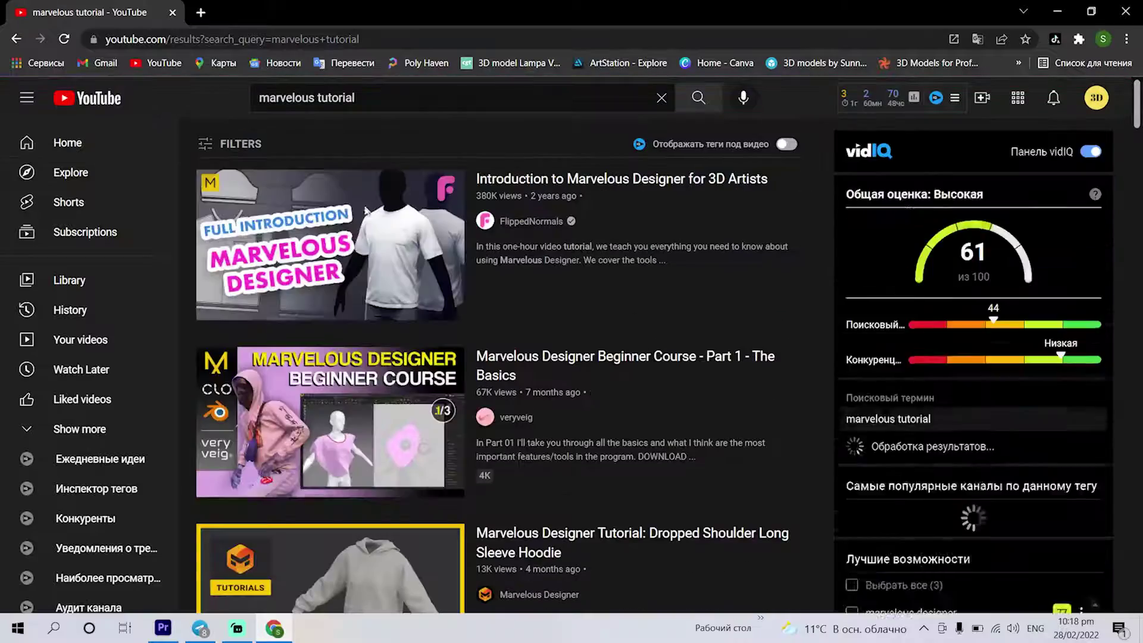
Scroll down through the 'marvelous tutorial' YouTube results and back up to the top
scroll(599, 456, "down", 5)
scroll(590, 446, "down", 2)
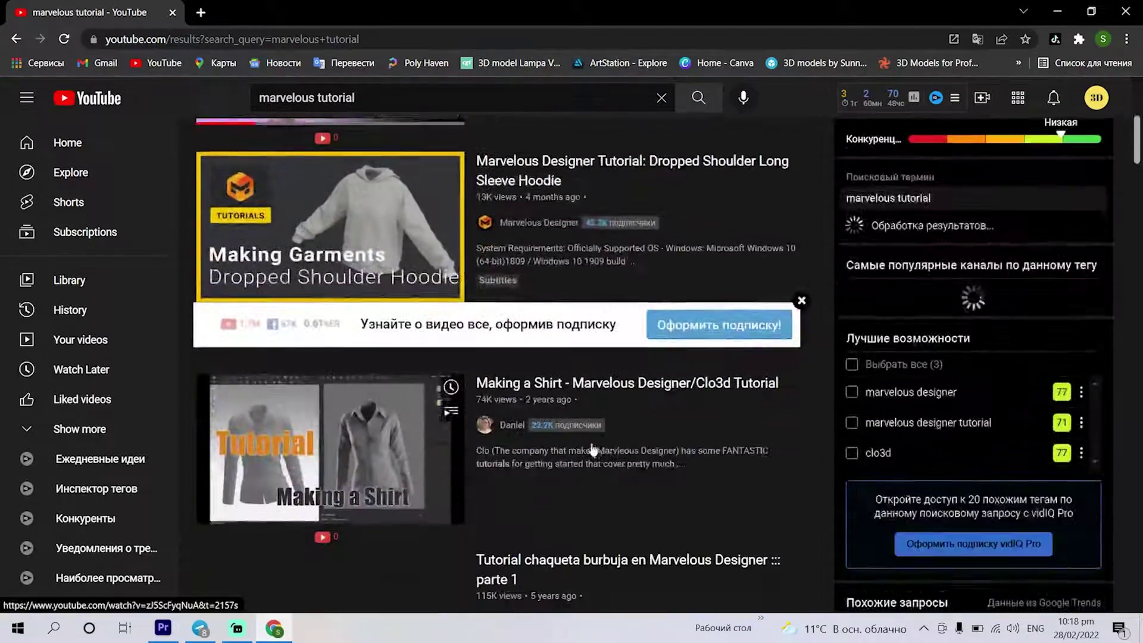
scroll(579, 437, "down", 3)
scroll(575, 434, "down", 8)
scroll(572, 431, "down", 3)
scroll(569, 429, "up", 1)
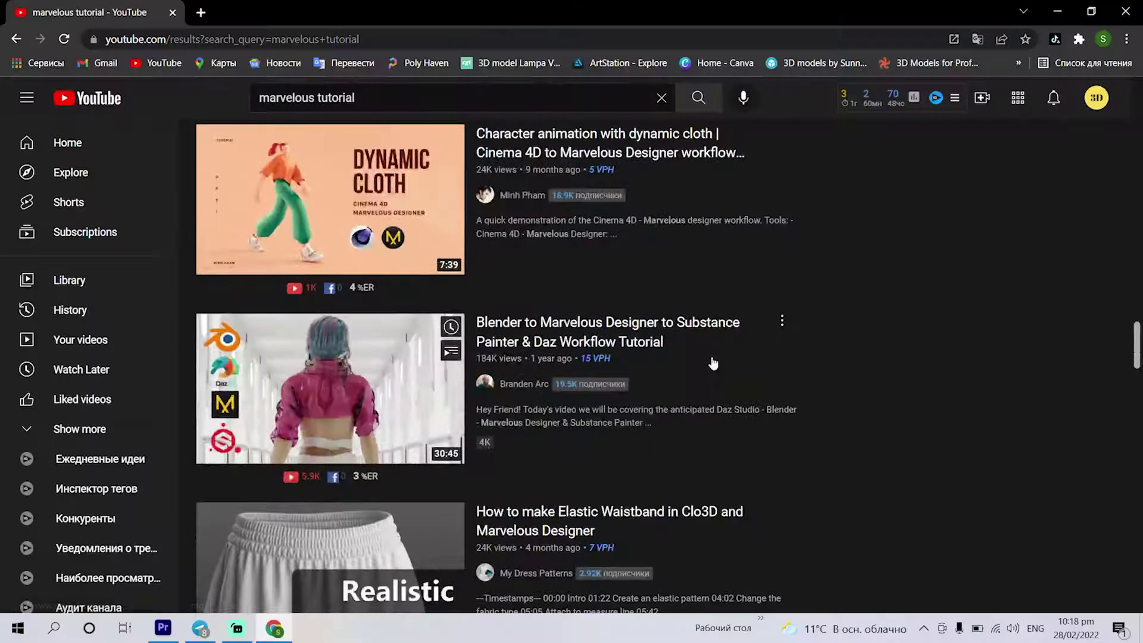
scroll(708, 369, "down", 1)
scroll(673, 381, "down", 3)
scroll(638, 390, "down", 3)
scroll(639, 390, "down", 3)
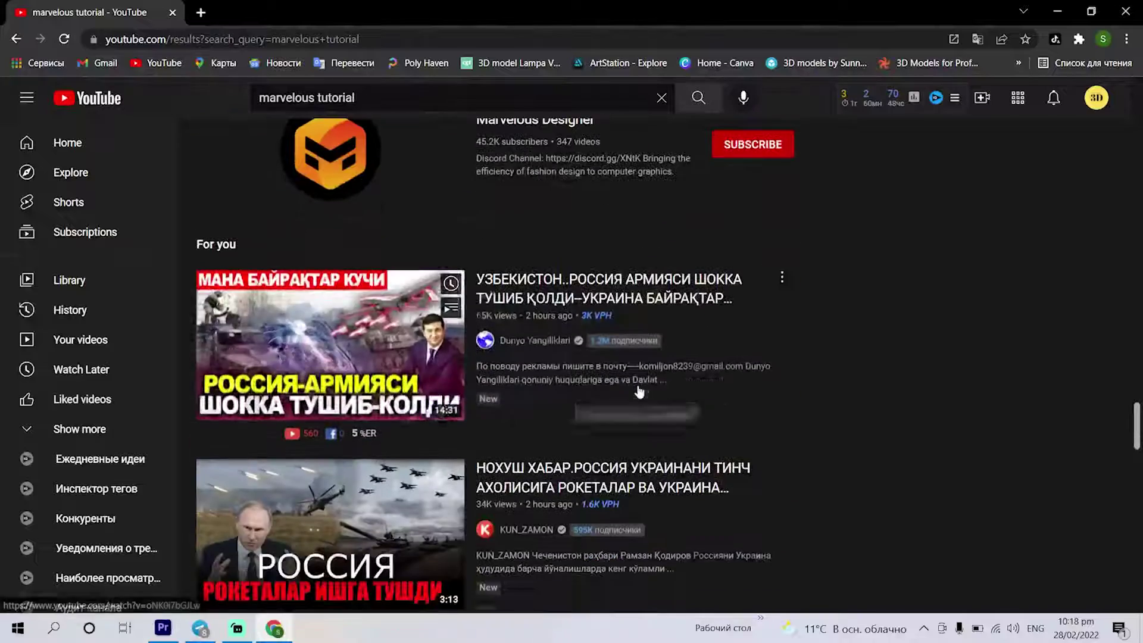
scroll(639, 387, "up", 3)
scroll(639, 387, "up", 5)
scroll(640, 386, "up", 2)
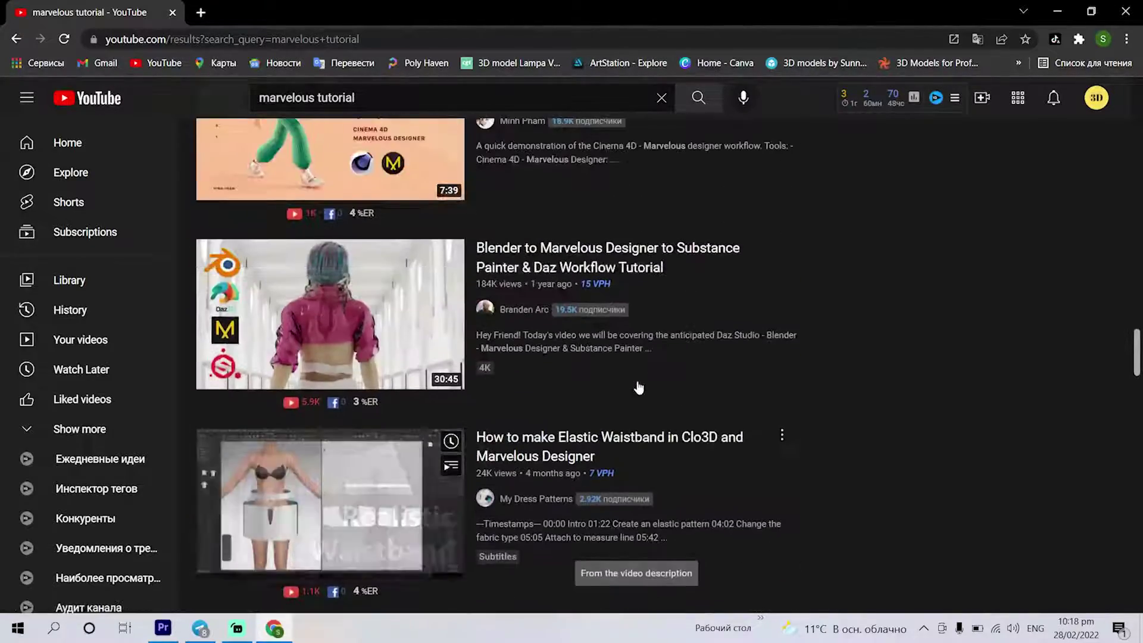
scroll(642, 385, "up", 3)
scroll(643, 382, "up", 2)
scroll(643, 382, "up", 2)
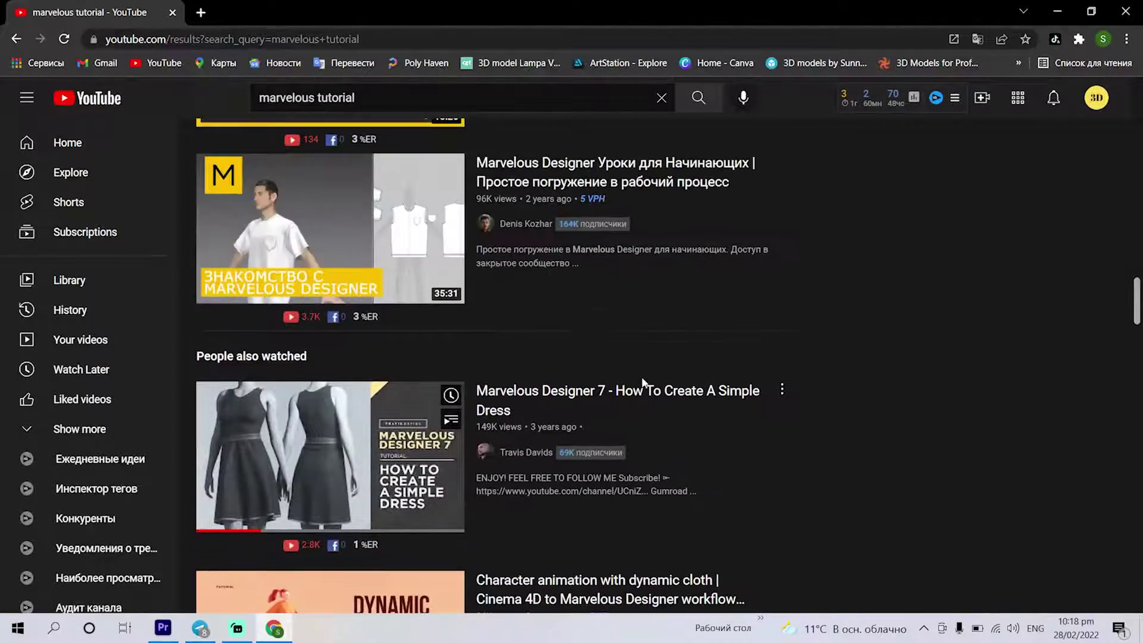
scroll(643, 382, "up", 1)
scroll(643, 382, "up", 3)
scroll(643, 382, "up", 1)
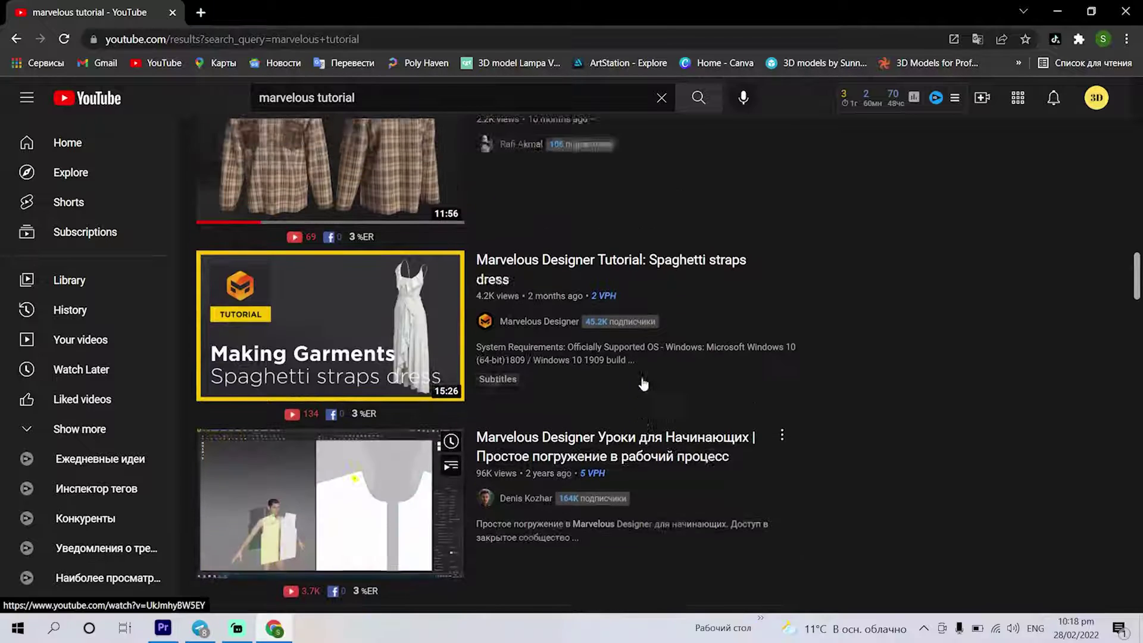
scroll(643, 382, "up", 2)
scroll(643, 383, "down", 3)
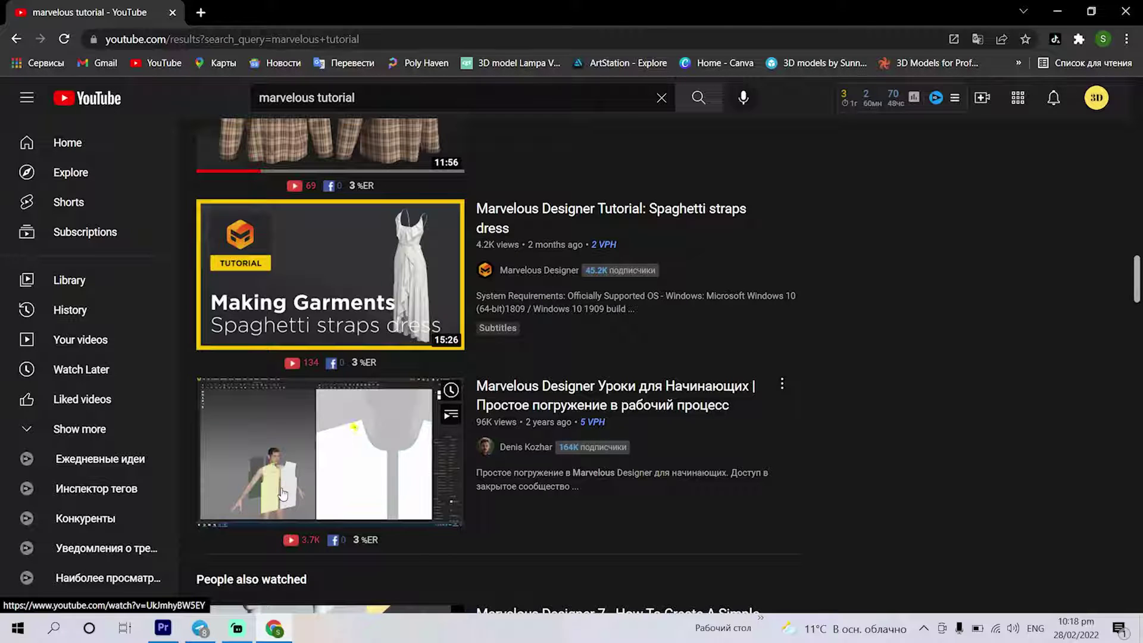
scroll(298, 479, "up", 3)
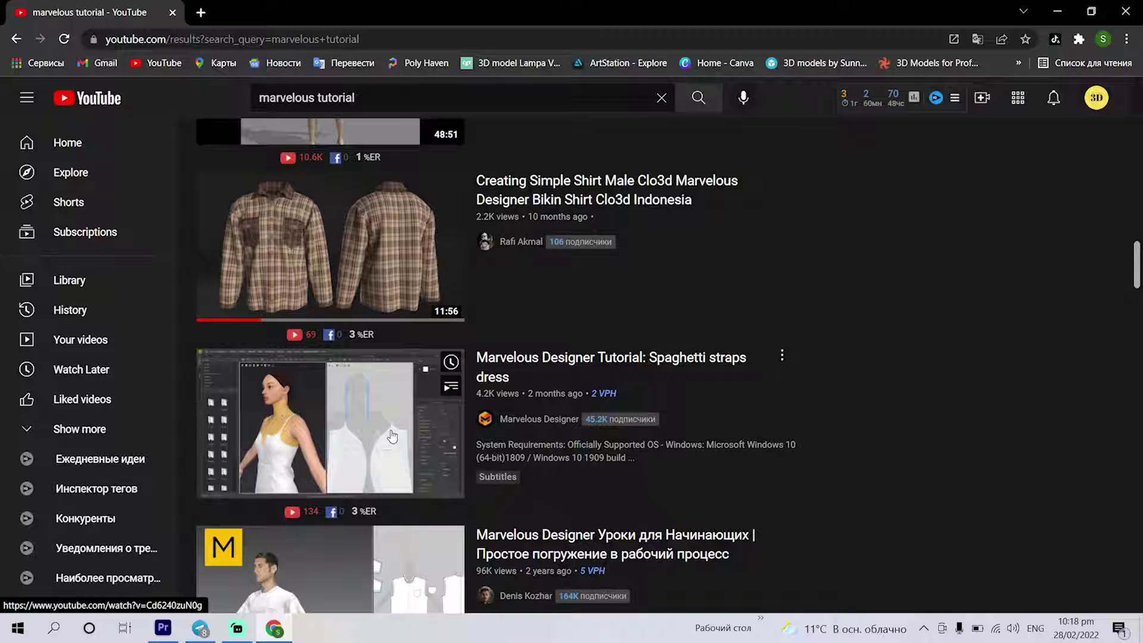
scroll(379, 439, "up", 3)
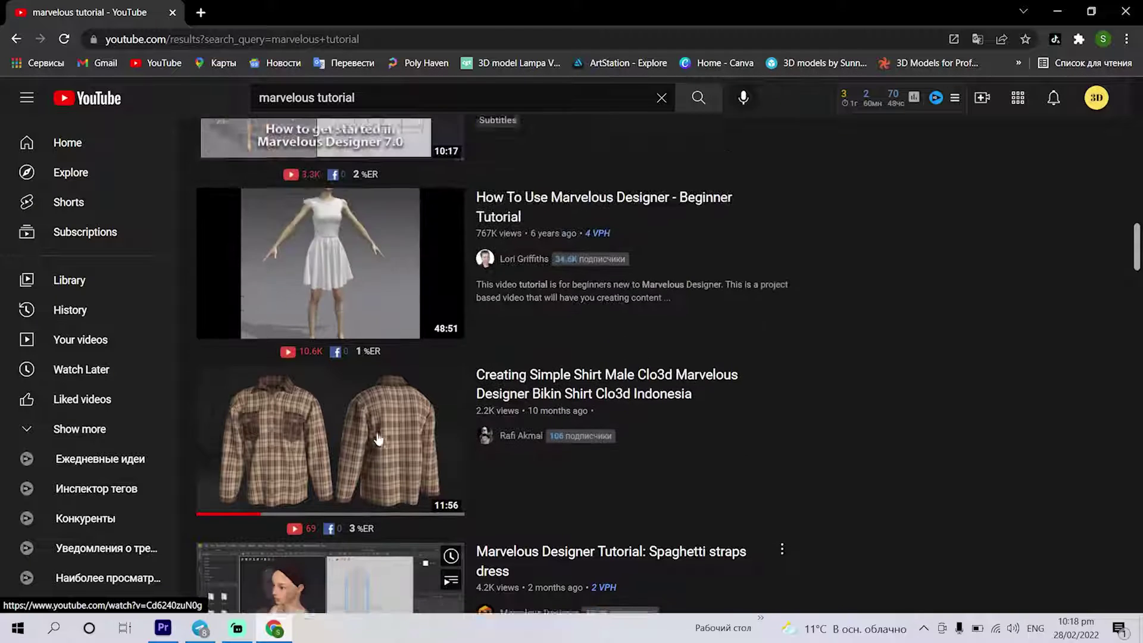
scroll(372, 429, "up", 4)
scroll(367, 416, "up", 1)
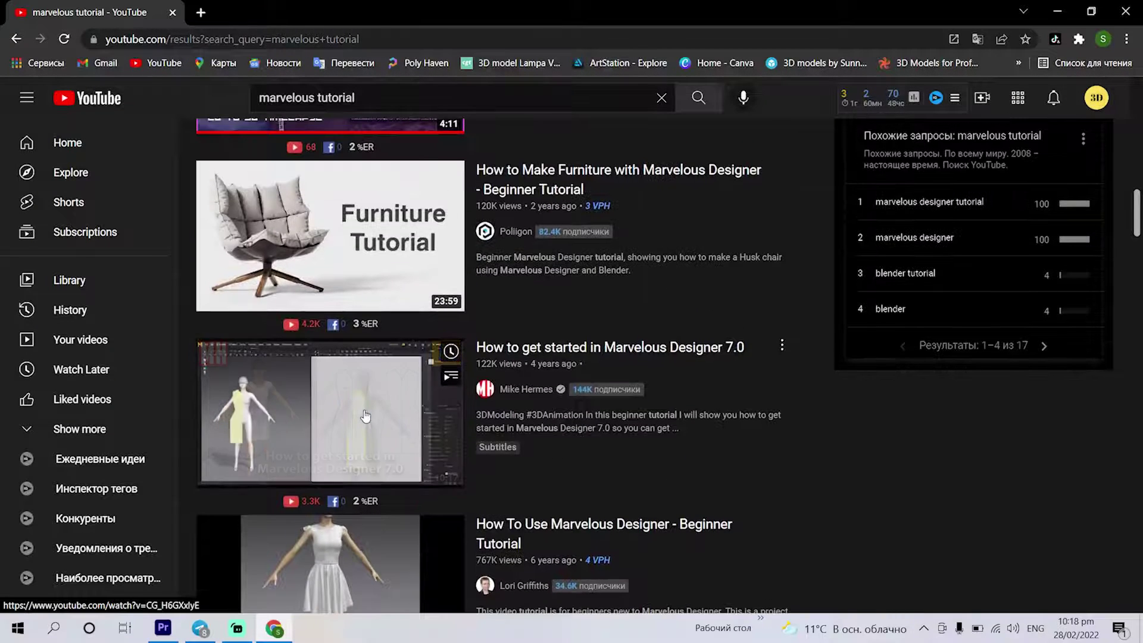
scroll(366, 417, "up", 4)
scroll(366, 416, "up", 1)
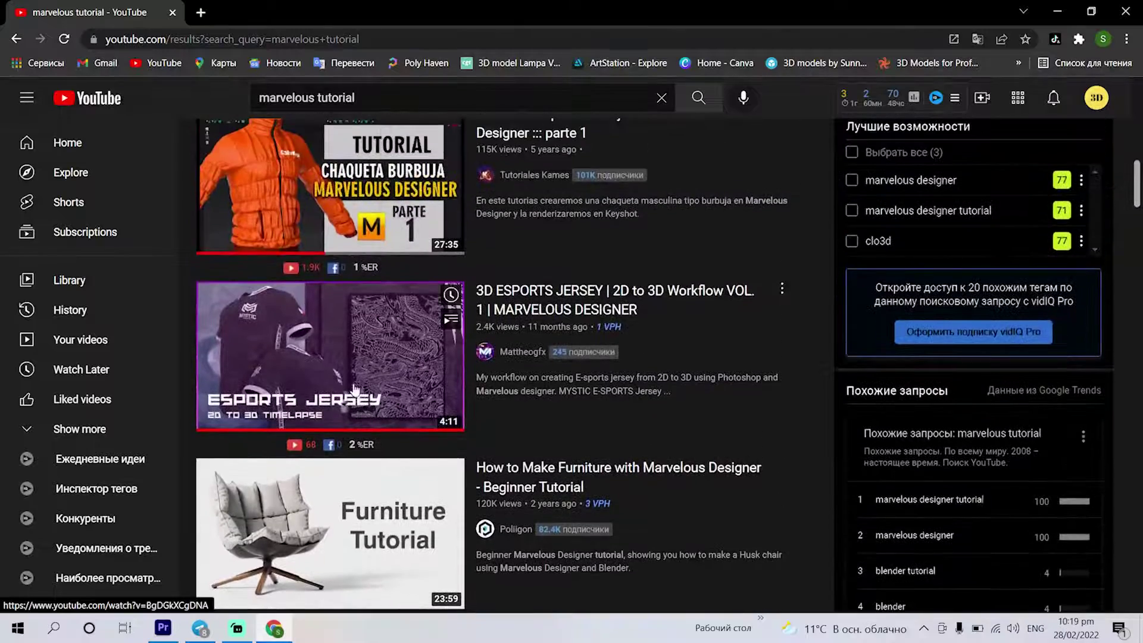
scroll(358, 410, "up", 1)
scroll(345, 400, "up", 2)
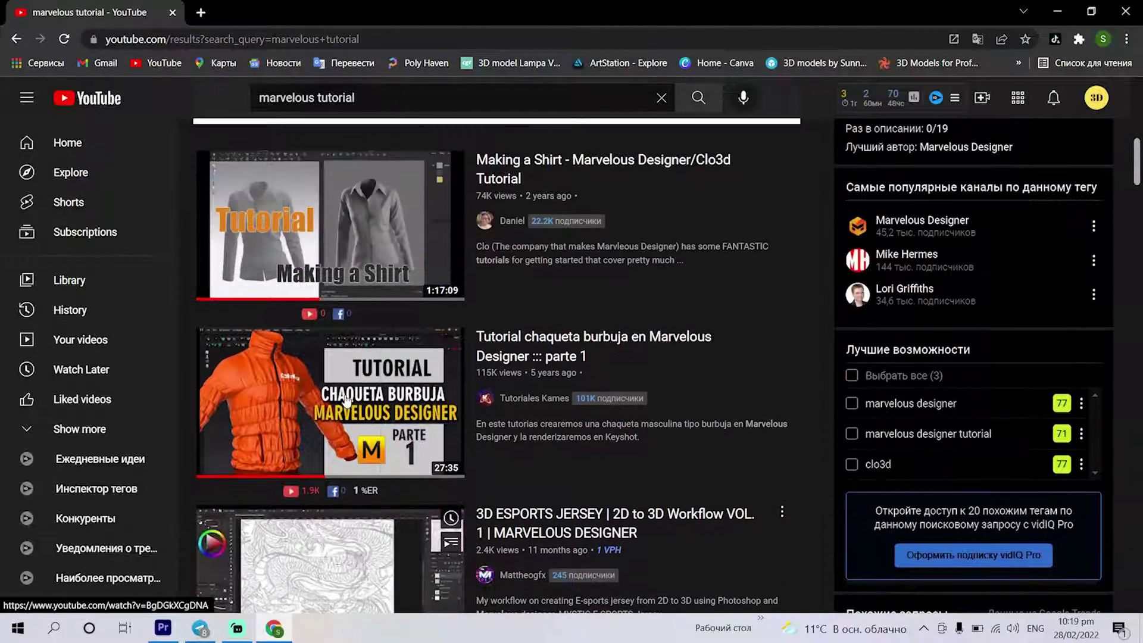
scroll(310, 409, "up", 1)
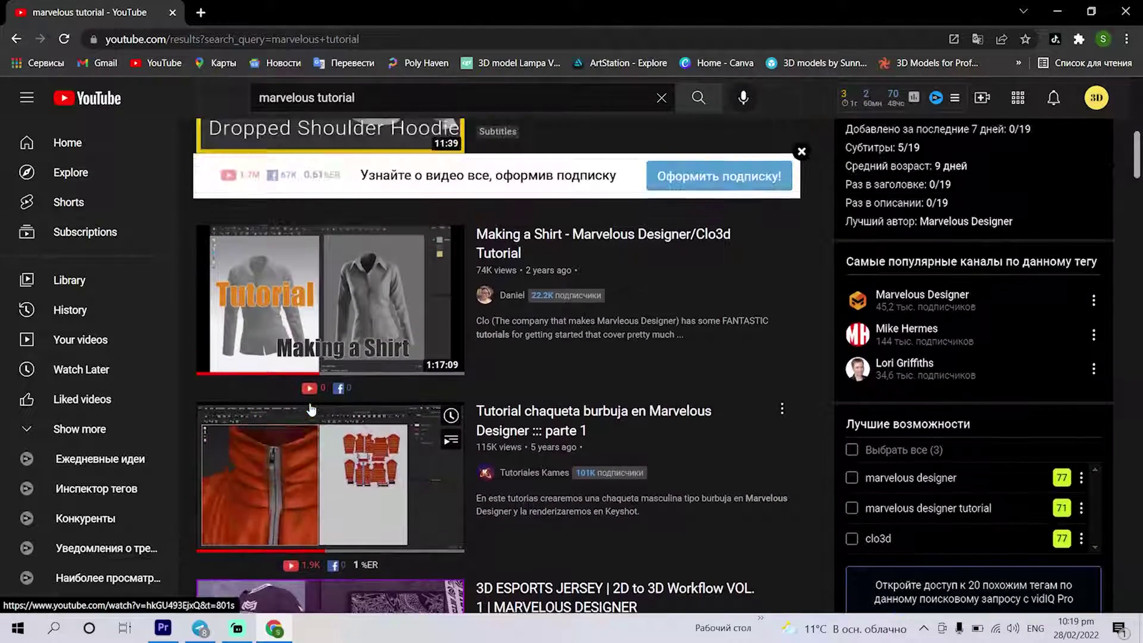
scroll(322, 417, "up", 1)
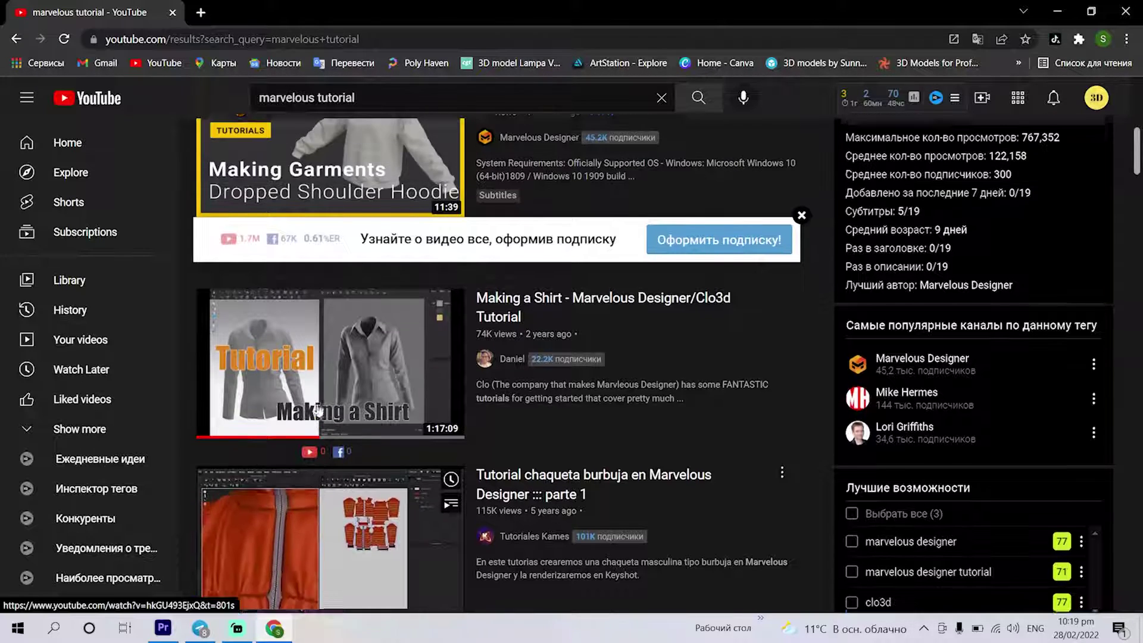
scroll(351, 452, "up", 1)
scroll(366, 470, "up", 1)
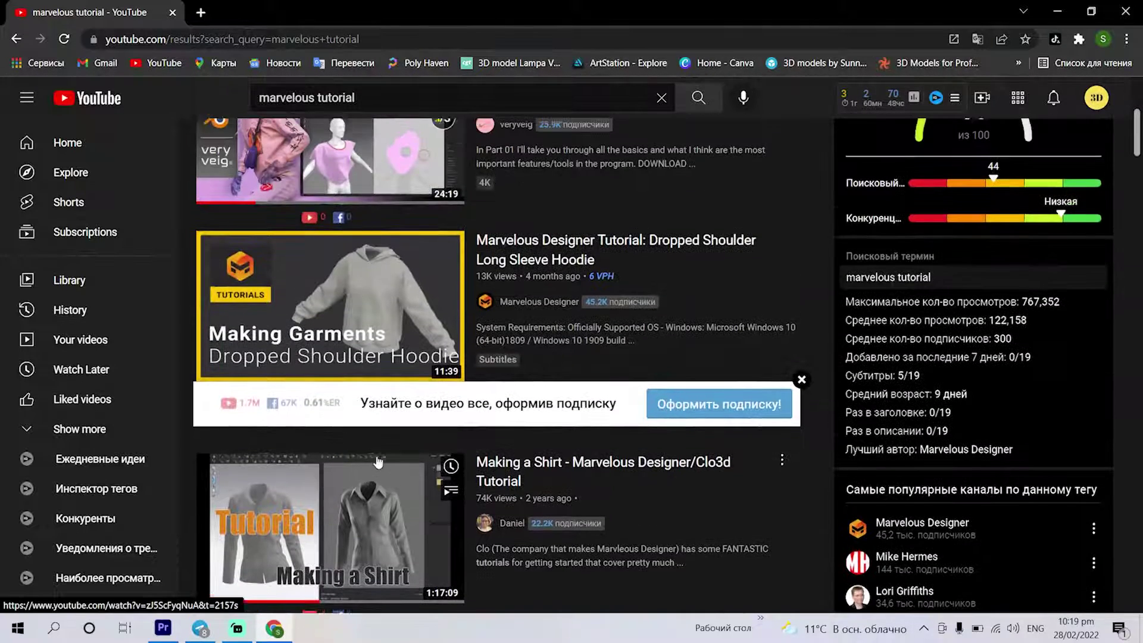
scroll(375, 482, "up", 2)
scroll(393, 497, "up", 2)
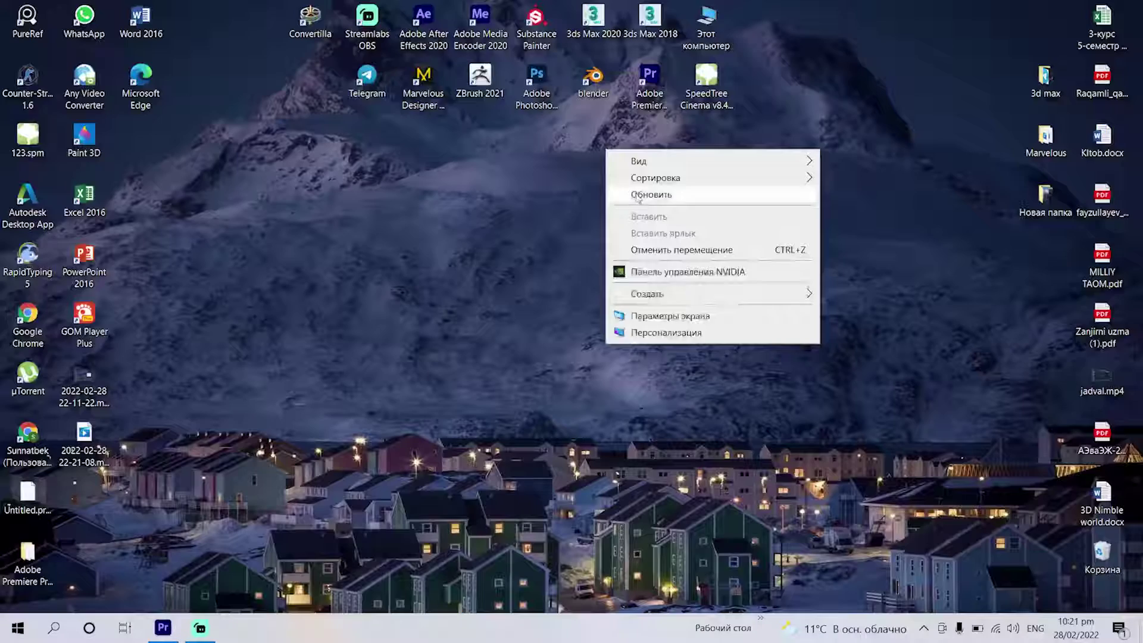
Launch Telegram from the desktop and scroll through its chat list
double_click(382, 101)
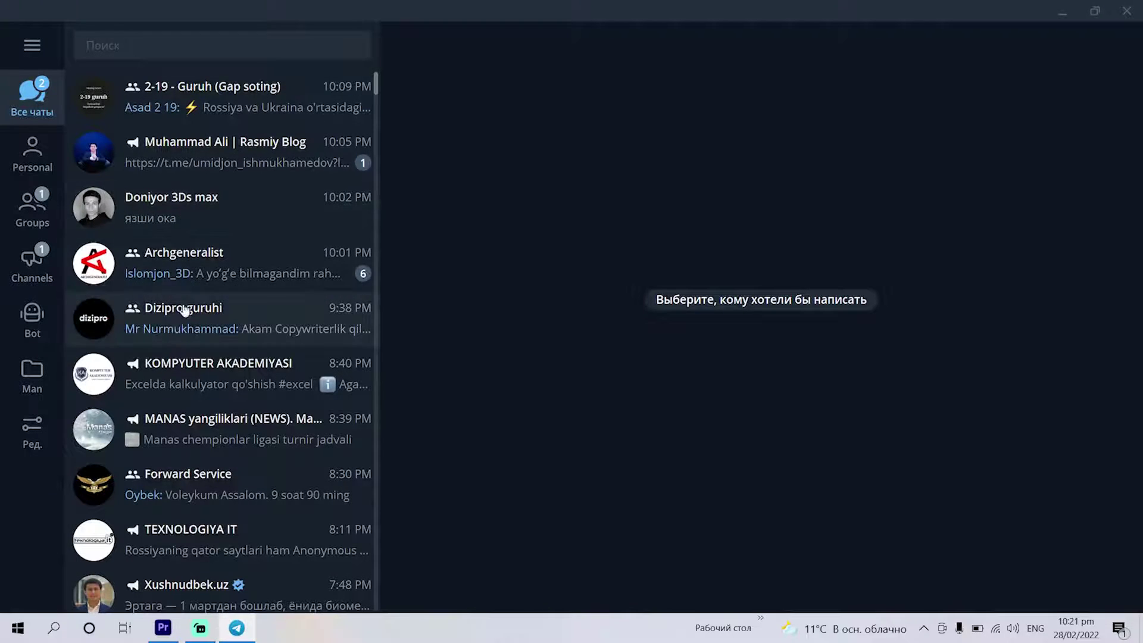
scroll(244, 332, "down", 3)
scroll(220, 396, "down", 1)
scroll(219, 400, "down", 4)
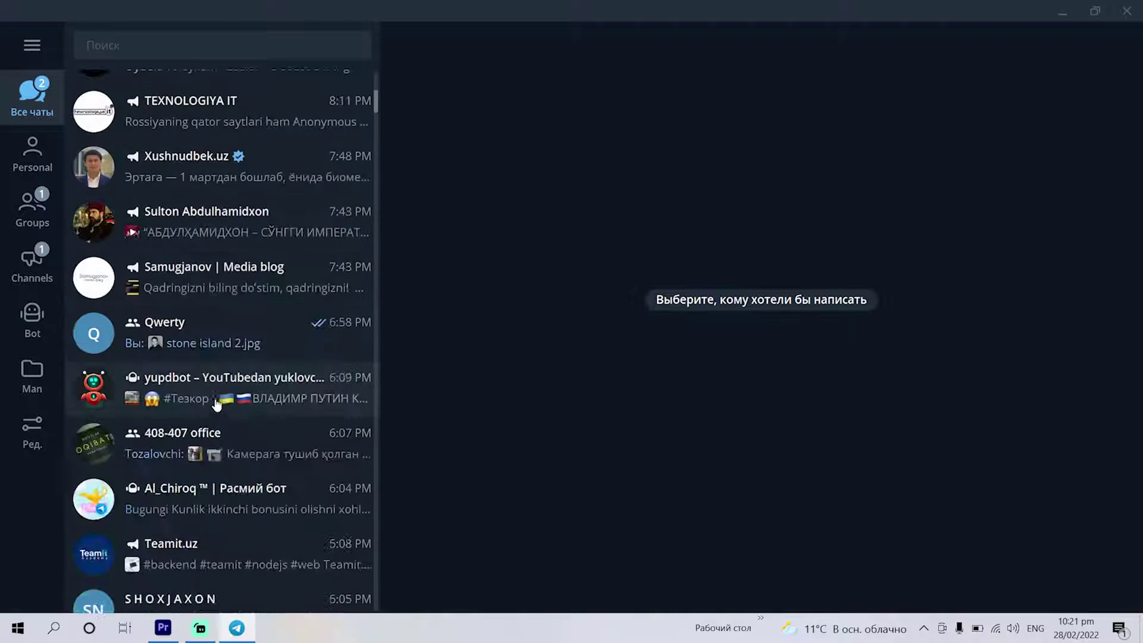
scroll(220, 402, "down", 1)
Filter the chat list to groups and open the Dizipro guruhi conversation
left_click(26, 191)
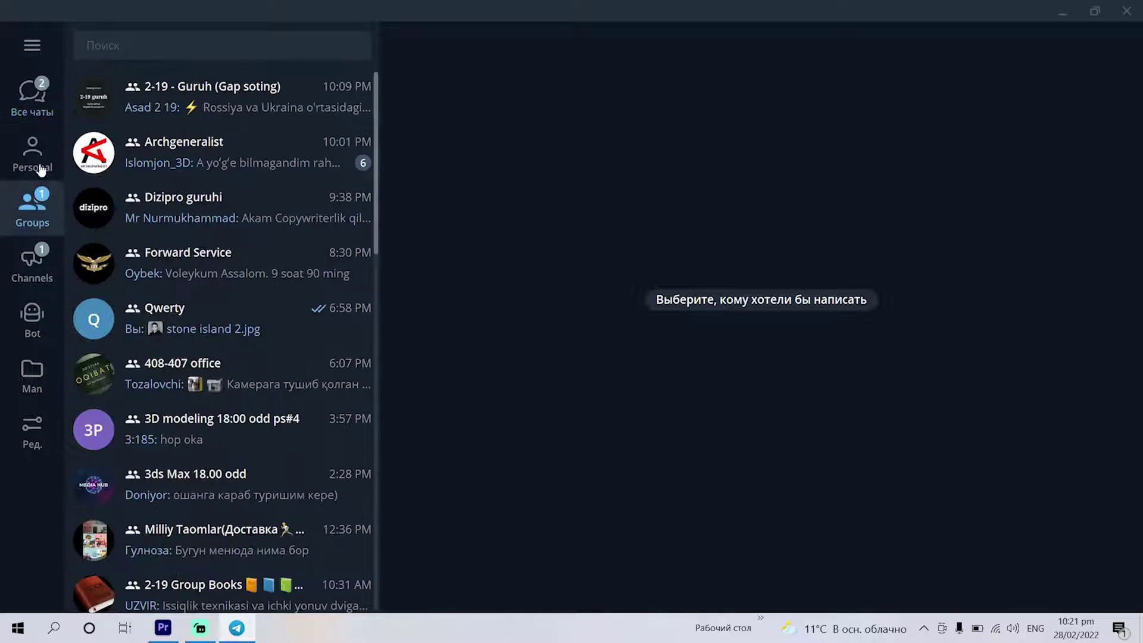
scroll(209, 239, "down", 3)
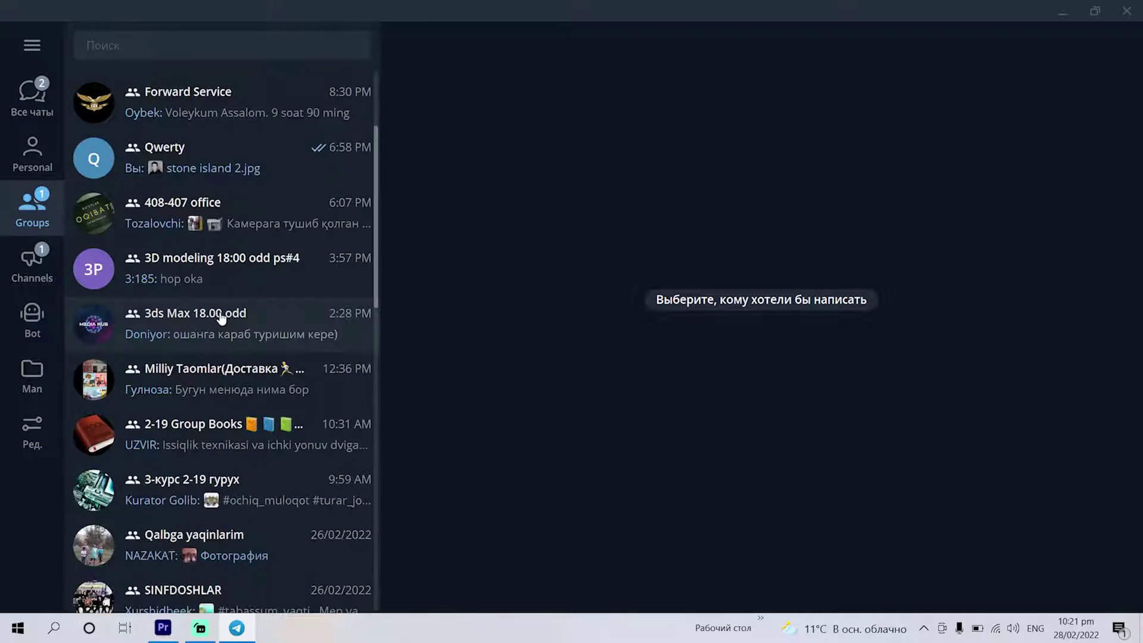
scroll(197, 363, "down", 2)
scroll(178, 417, "down", 3)
scroll(188, 441, "down", 2)
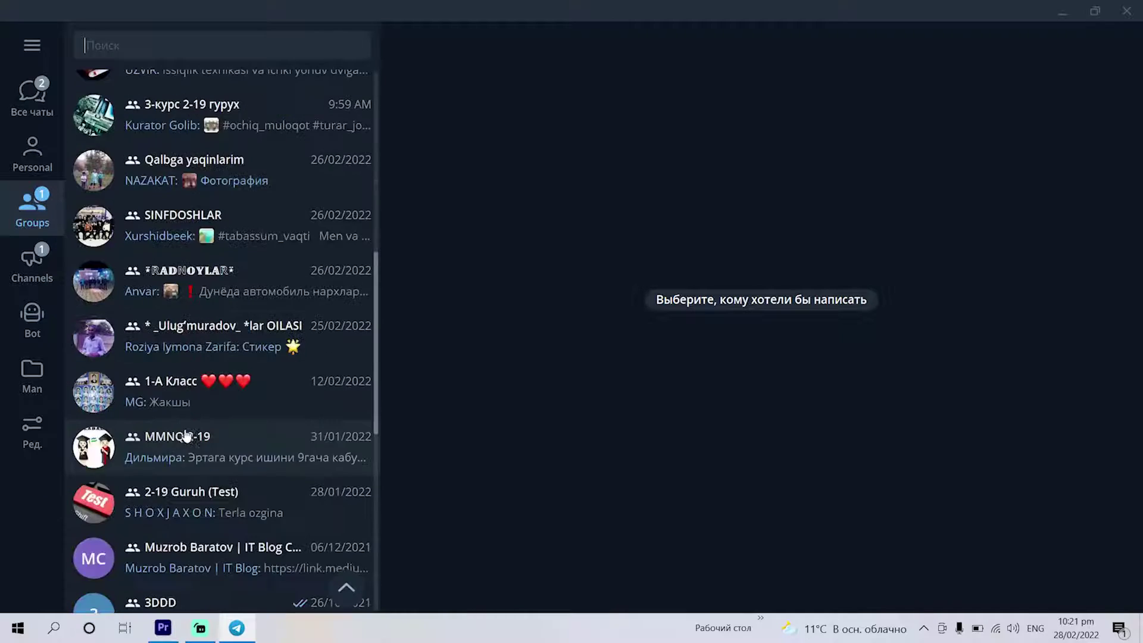
scroll(190, 458, "down", 2)
scroll(192, 462, "up", 1)
scroll(193, 465, "up", 3)
scroll(192, 441, "up", 1)
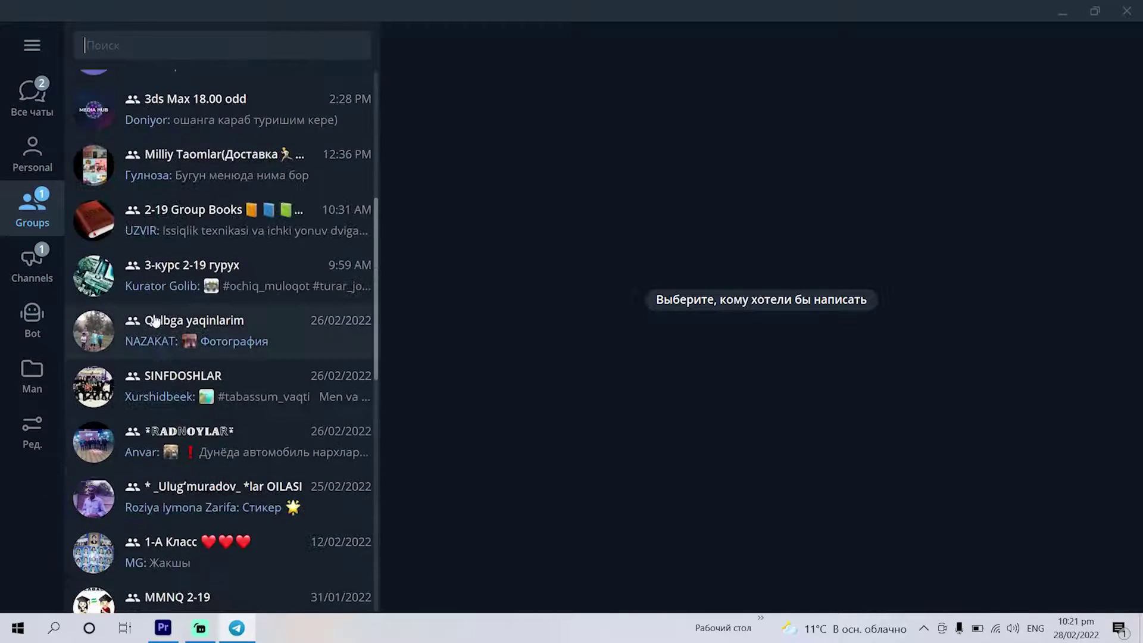
scroll(189, 405, "up", 3)
scroll(186, 364, "up", 1)
scroll(185, 341, "up", 3)
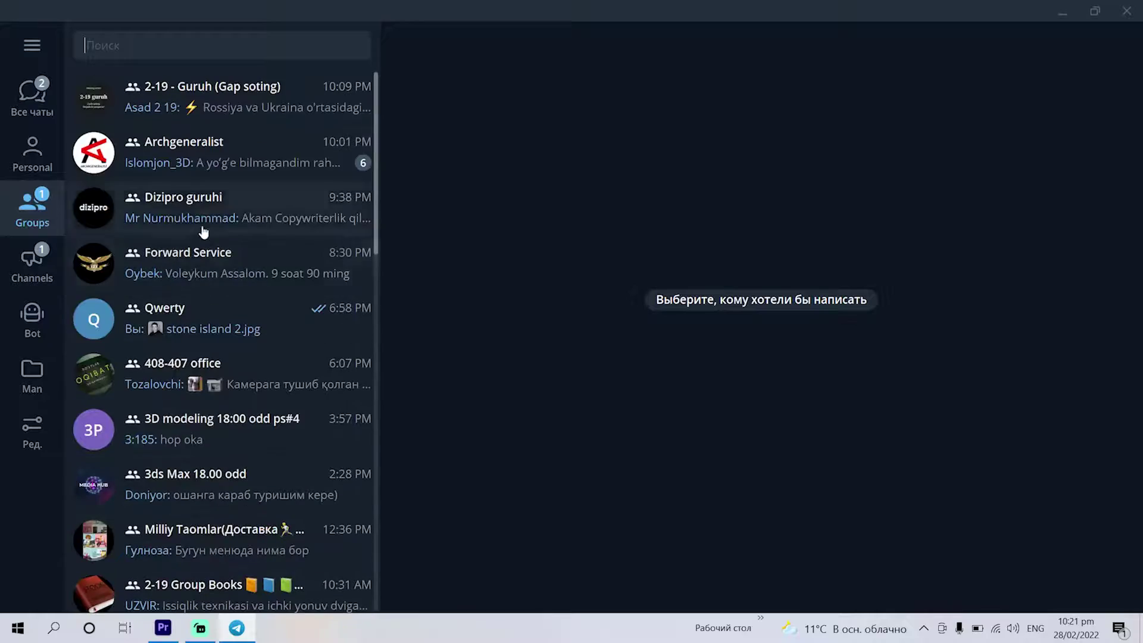
left_click(197, 221)
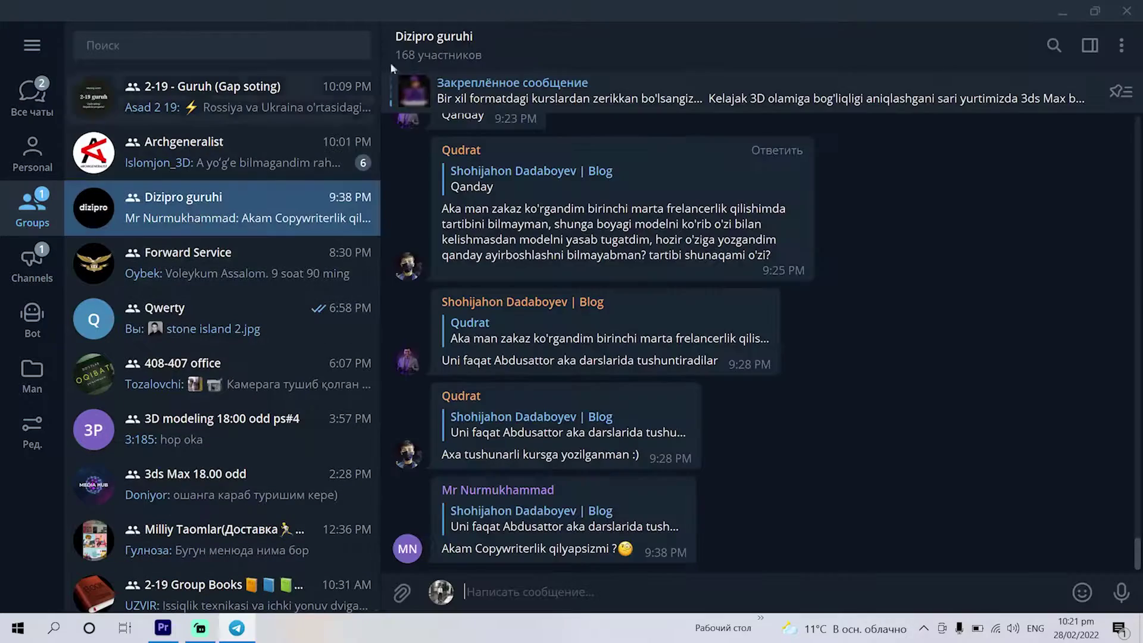
left_click(515, 46)
left_click(485, 234)
scroll(633, 378, "up", 5)
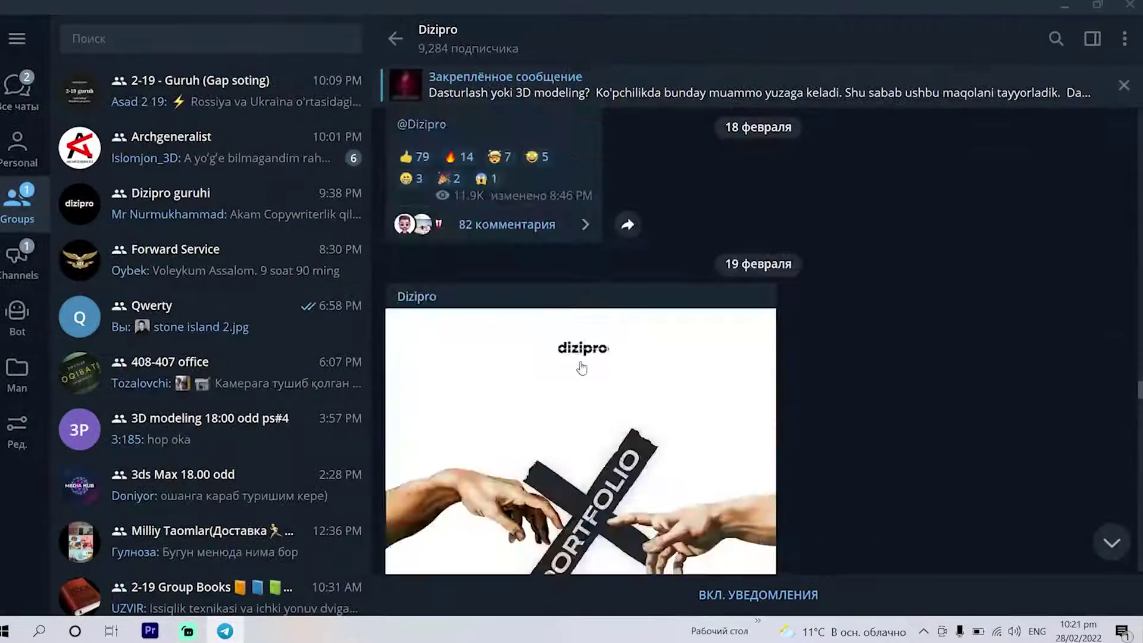
scroll(607, 369, "up", 4)
scroll(580, 360, "up", 4)
scroll(577, 369, "up", 3)
scroll(577, 369, "up", 3)
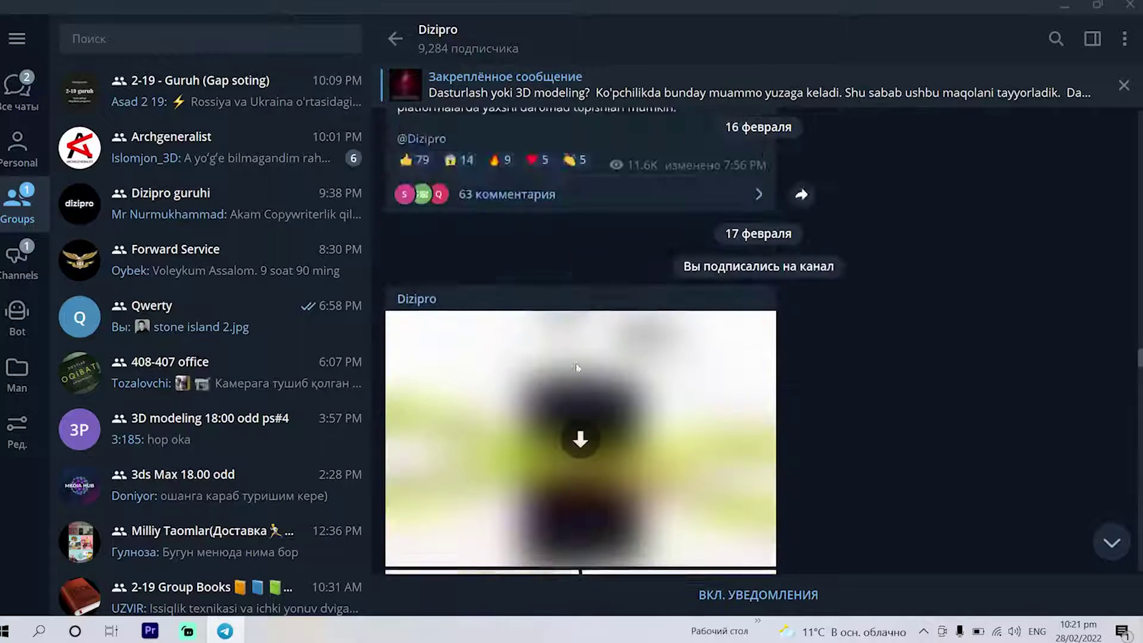
scroll(580, 372, "up", 5)
scroll(583, 374, "up", 4)
left_click(585, 375)
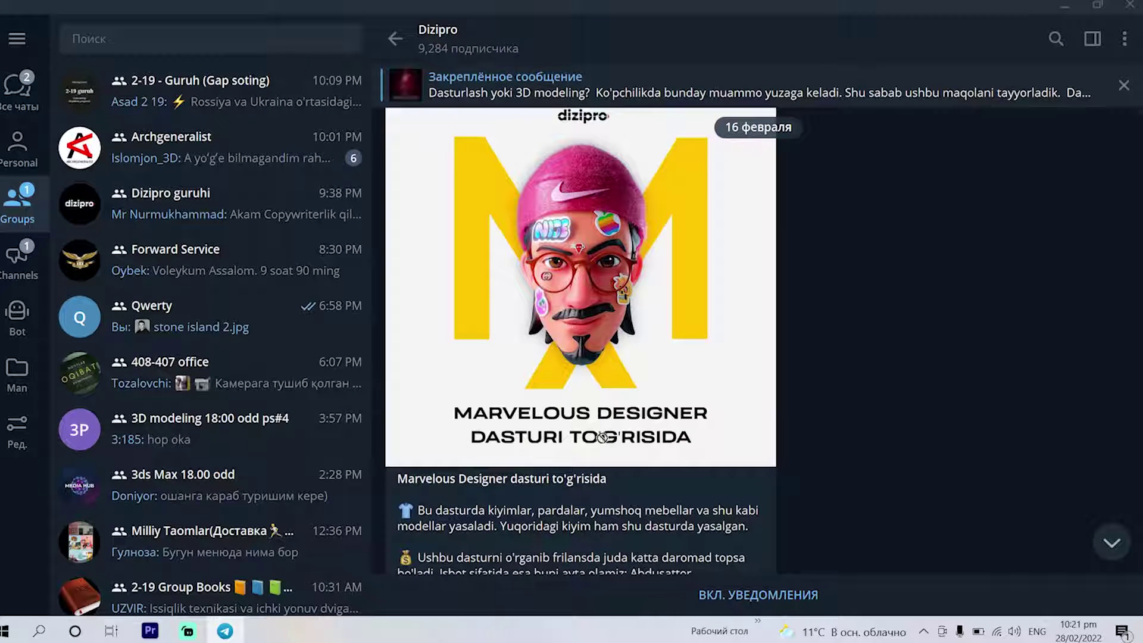
scroll(666, 352, "up", 2)
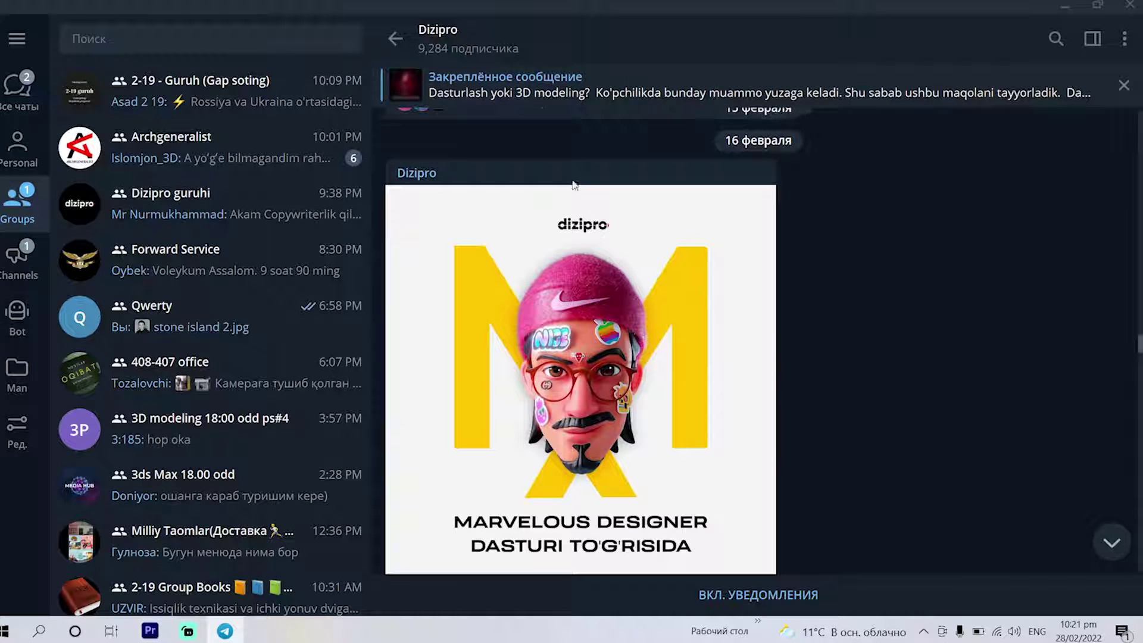
scroll(572, 292, "down", 4)
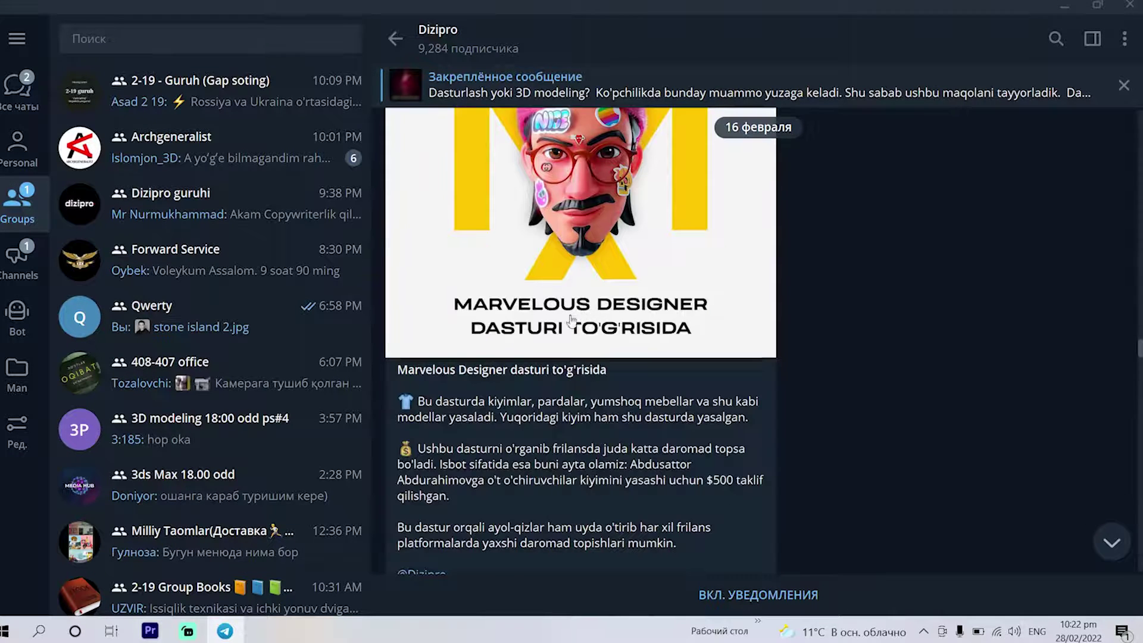
scroll(578, 311, "down", 1)
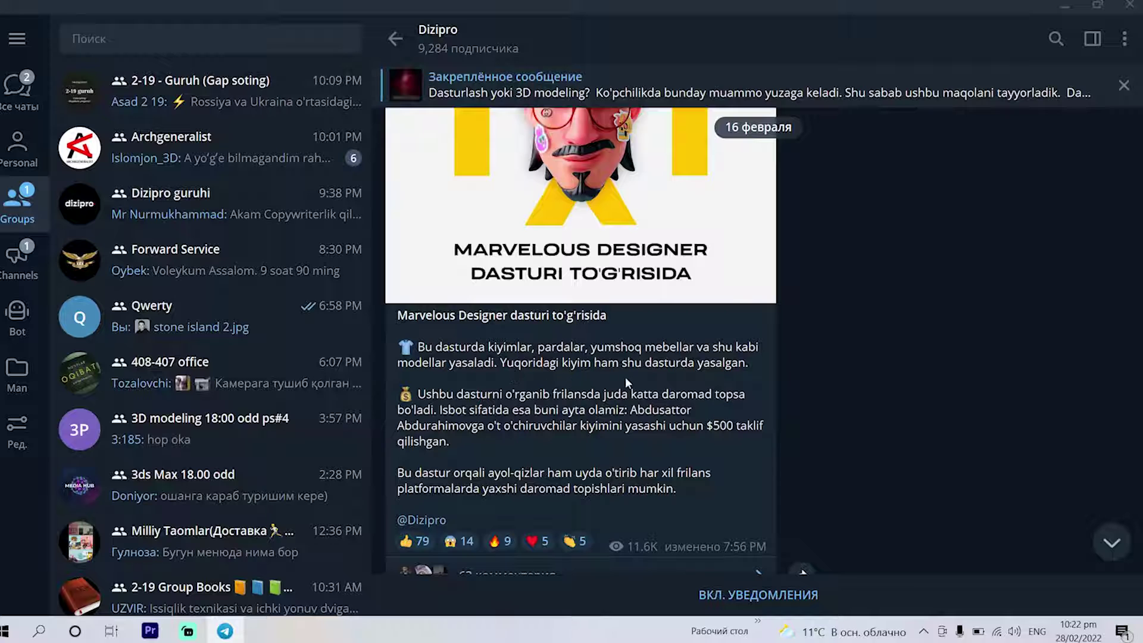
scroll(575, 369, "up", 3)
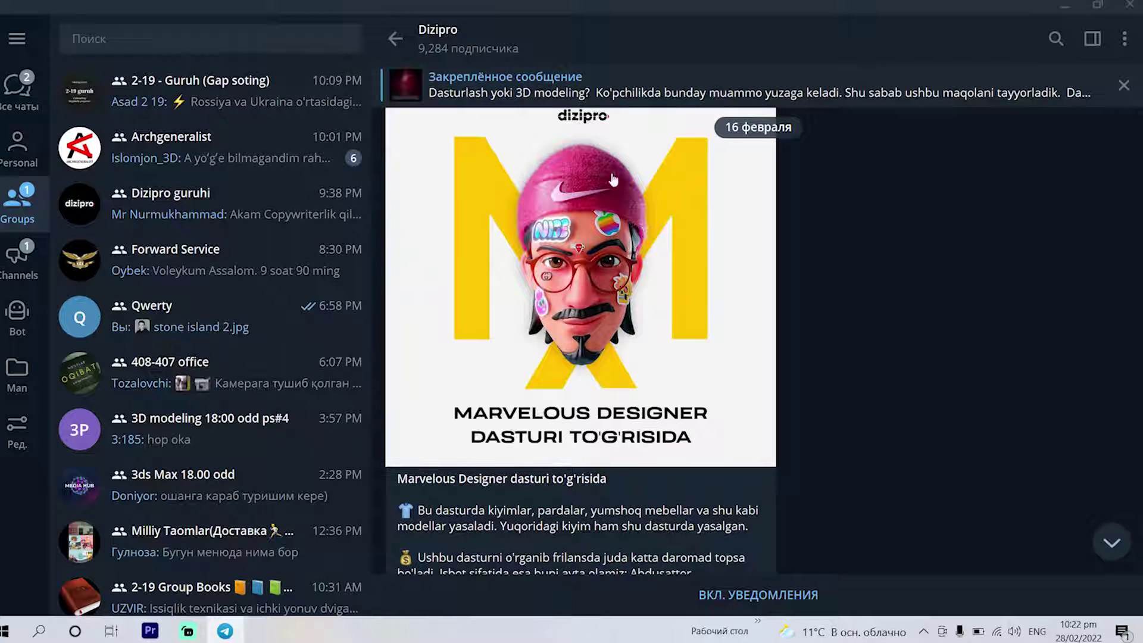
scroll(544, 274, "down", 3)
scroll(604, 304, "down", 2)
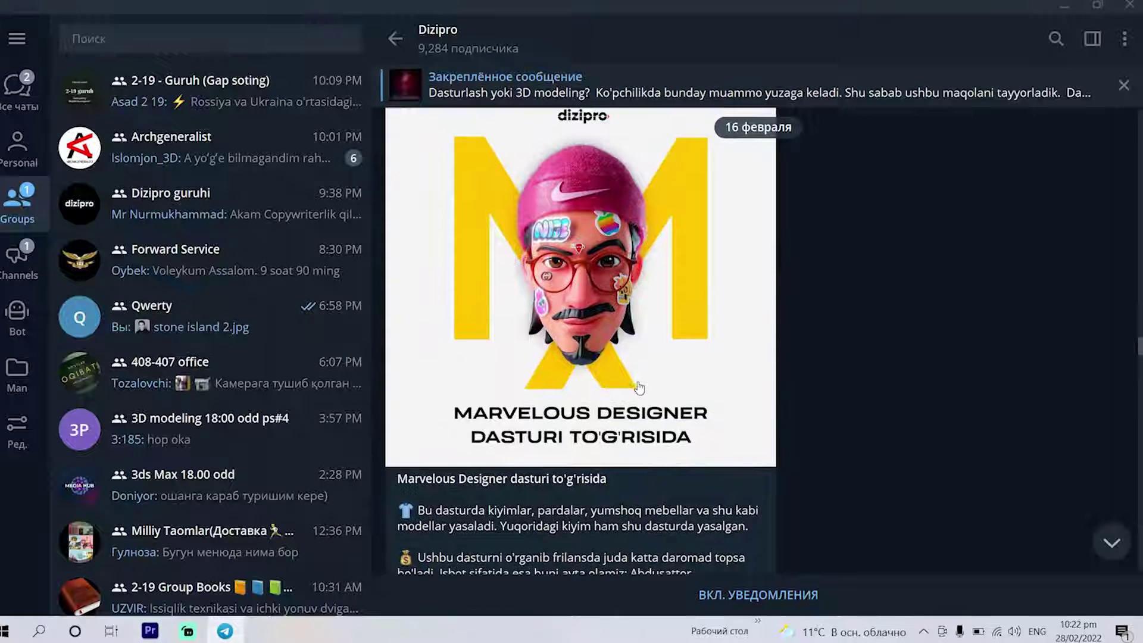
left_click(640, 387)
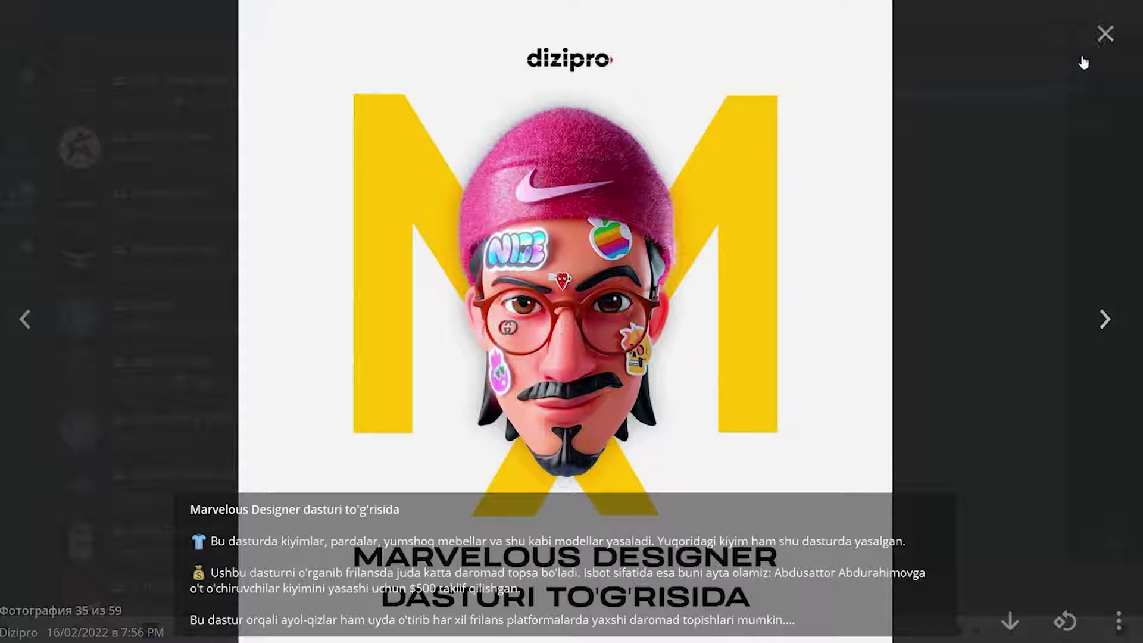
left_click(1104, 30)
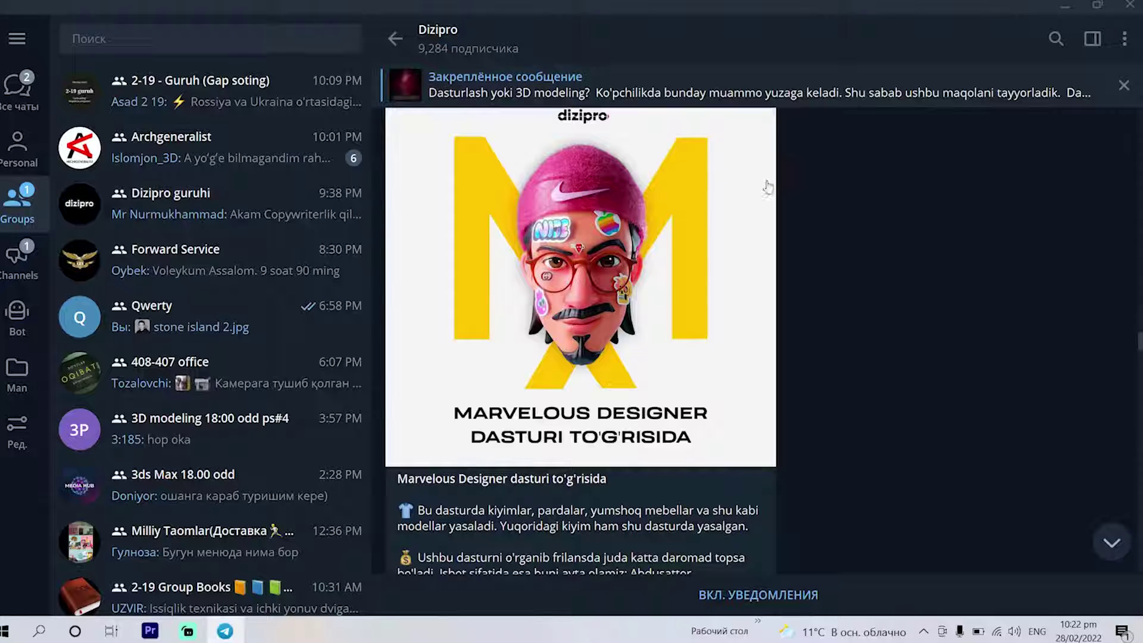
scroll(637, 349, "down", 1)
scroll(628, 357, "down", 2)
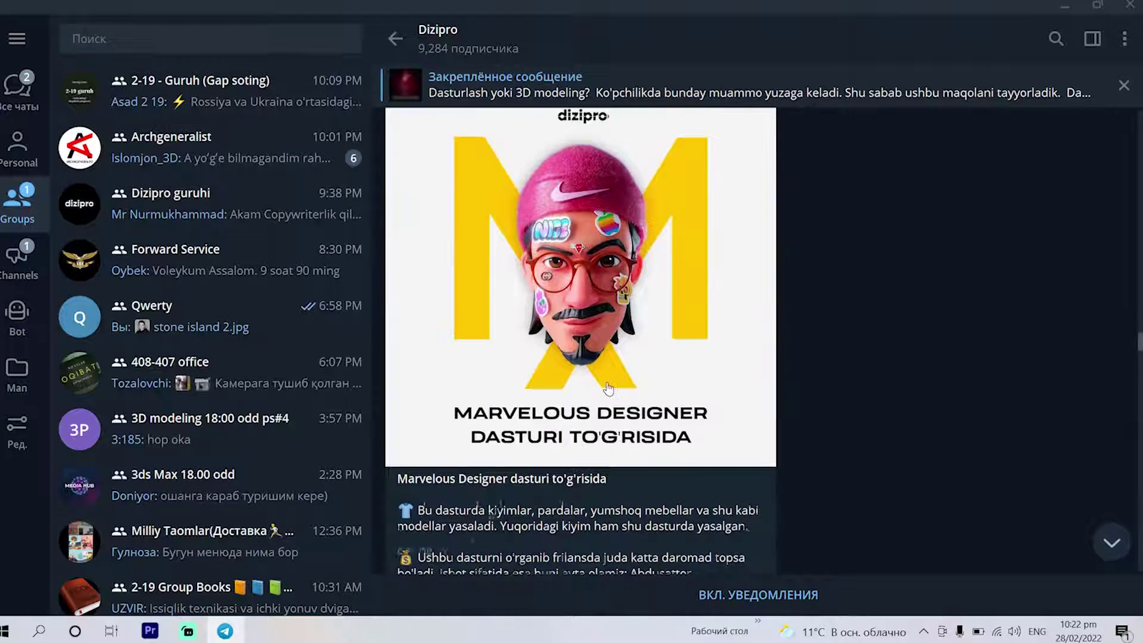
scroll(616, 369, "down", 2)
scroll(607, 381, "down", 2)
scroll(607, 381, "up", 3)
scroll(607, 384, "up", 1)
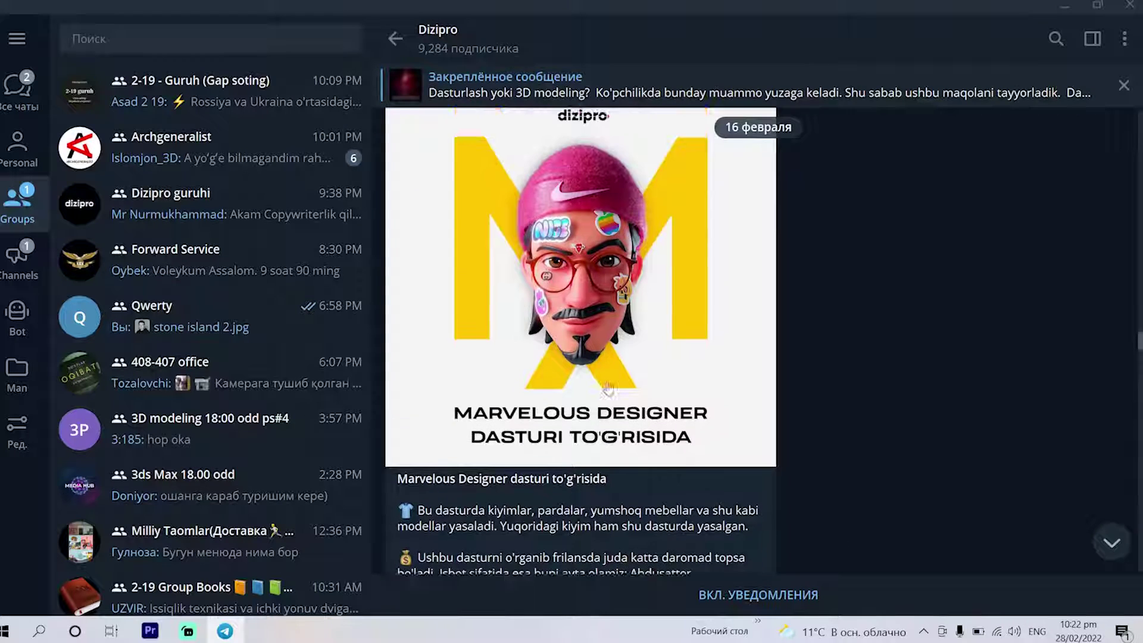
scroll(609, 387, "up", 2)
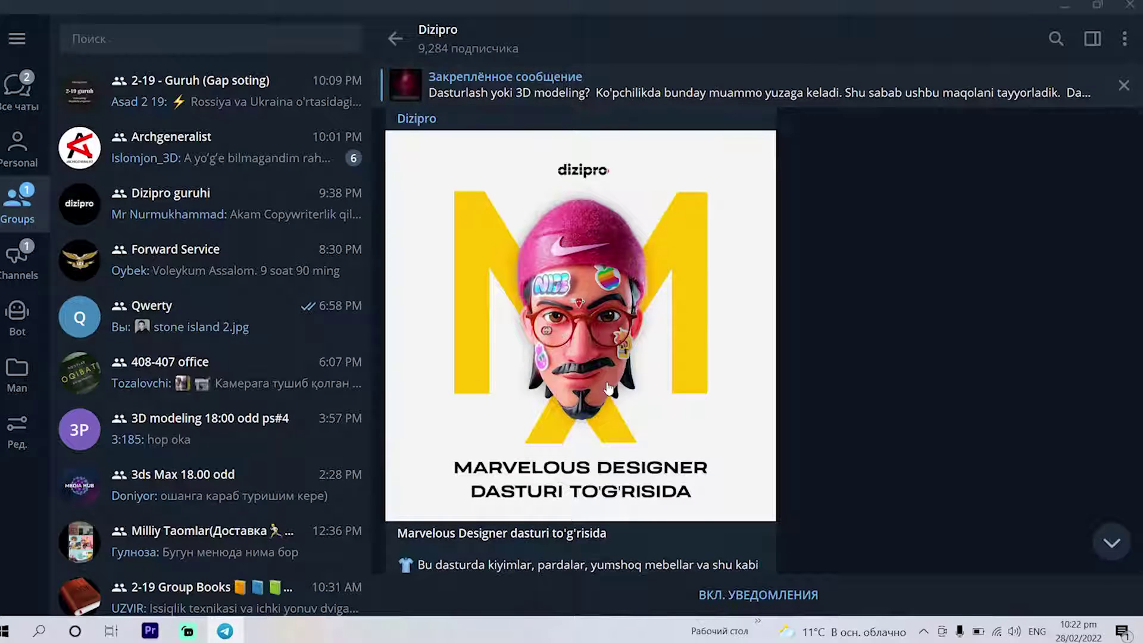
scroll(578, 377, "up", 3)
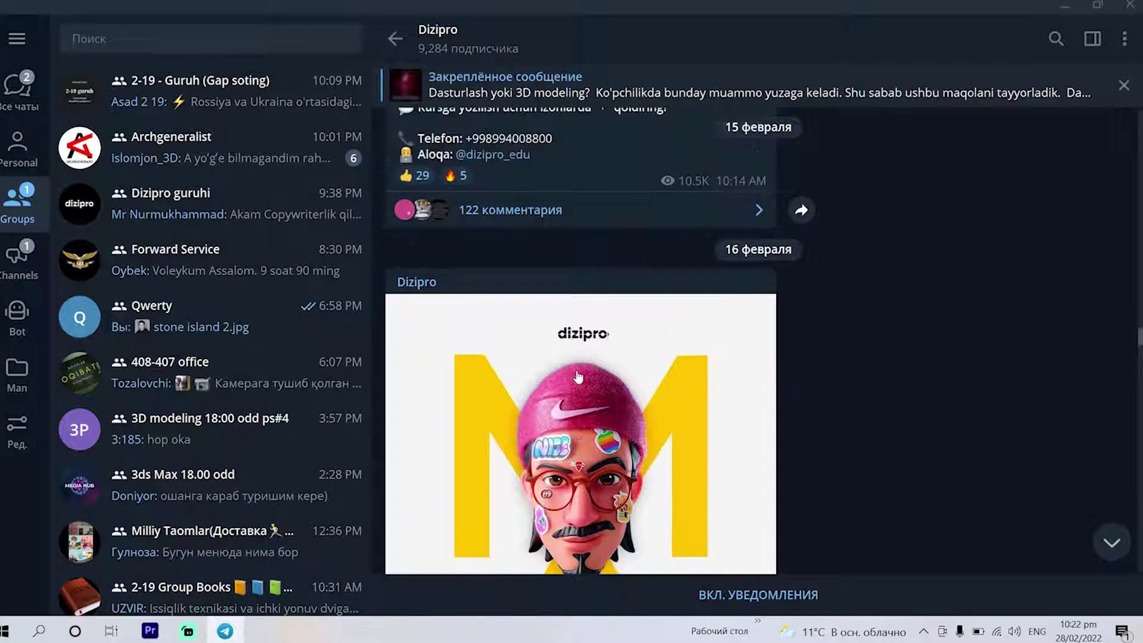
scroll(577, 376, "down", 4)
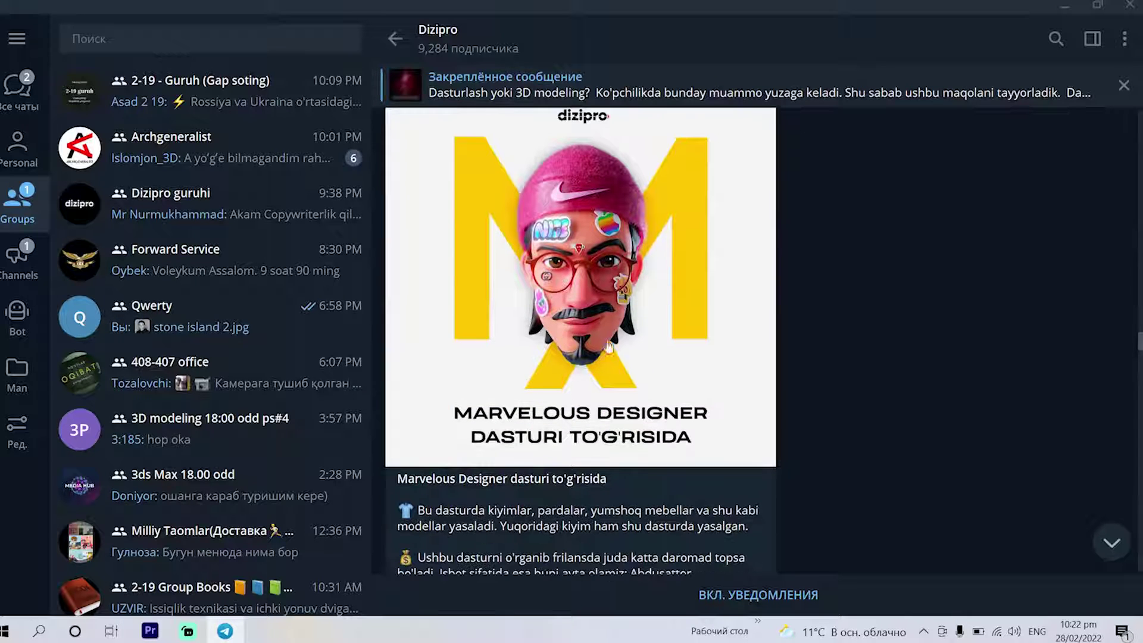
scroll(609, 357, "down", 3)
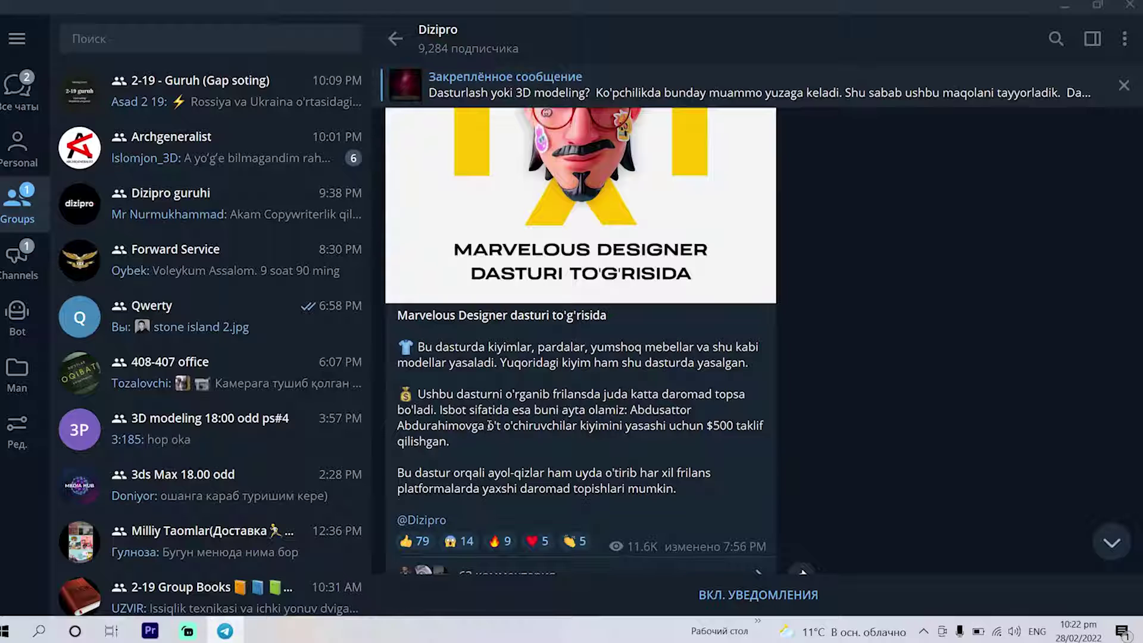
left_click_drag(489, 426, 596, 425)
left_click_drag(712, 425, 735, 427)
left_click(709, 331)
scroll(505, 382, "up", 2)
scroll(536, 390, "up", 2)
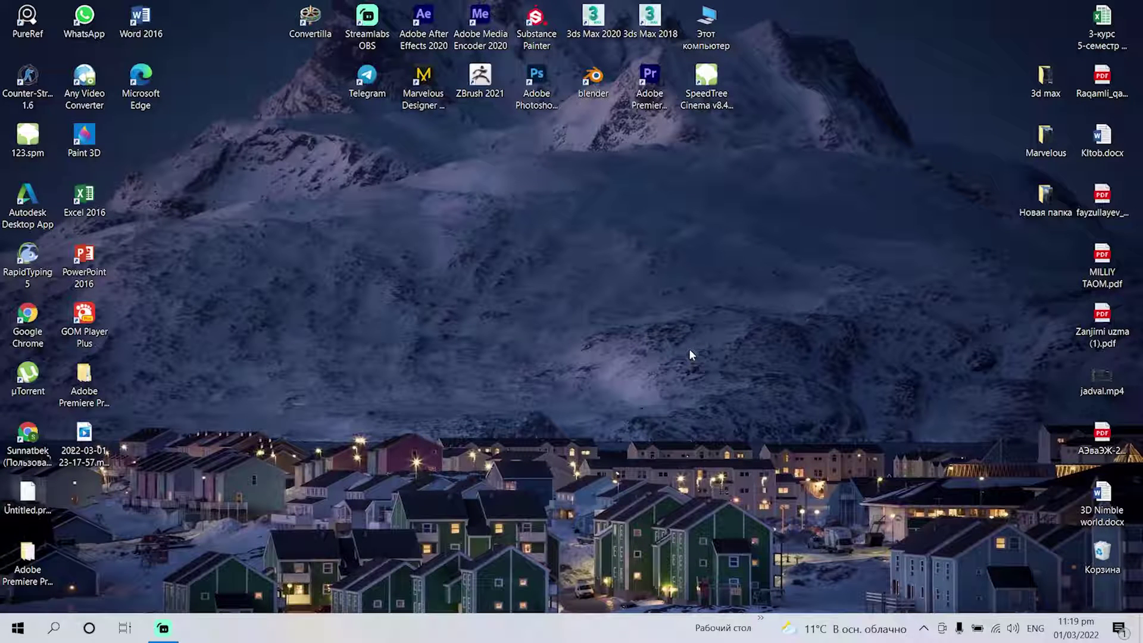
Refresh the desktop, then open and close the Wi-Fi network list
right_click(491, 237)
left_click(545, 286)
left_click(997, 629)
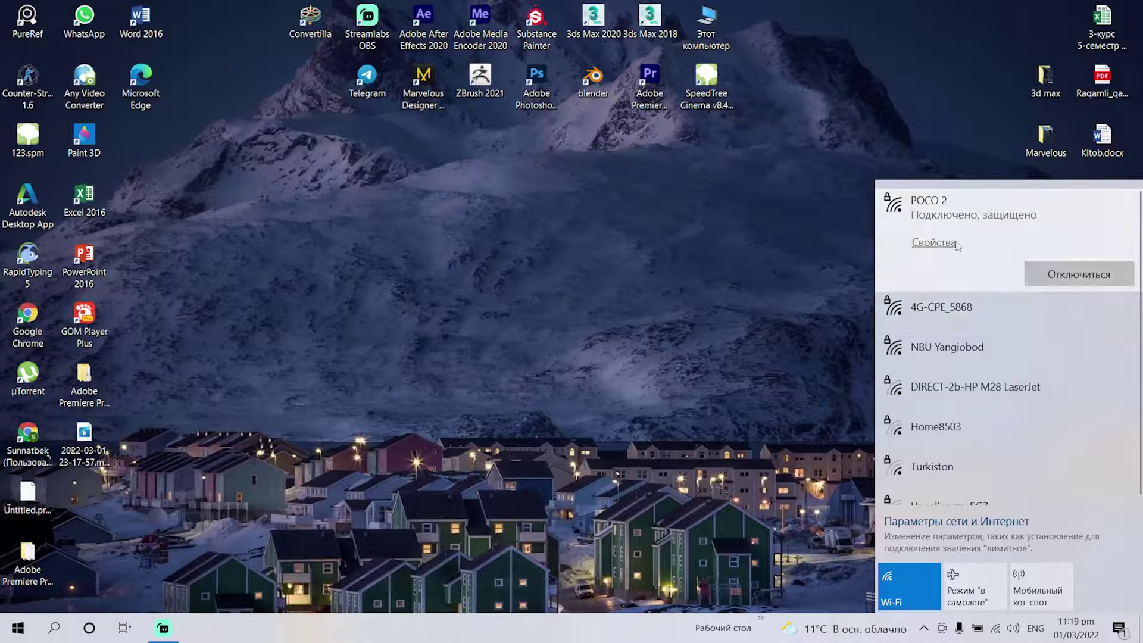
left_click(579, 287)
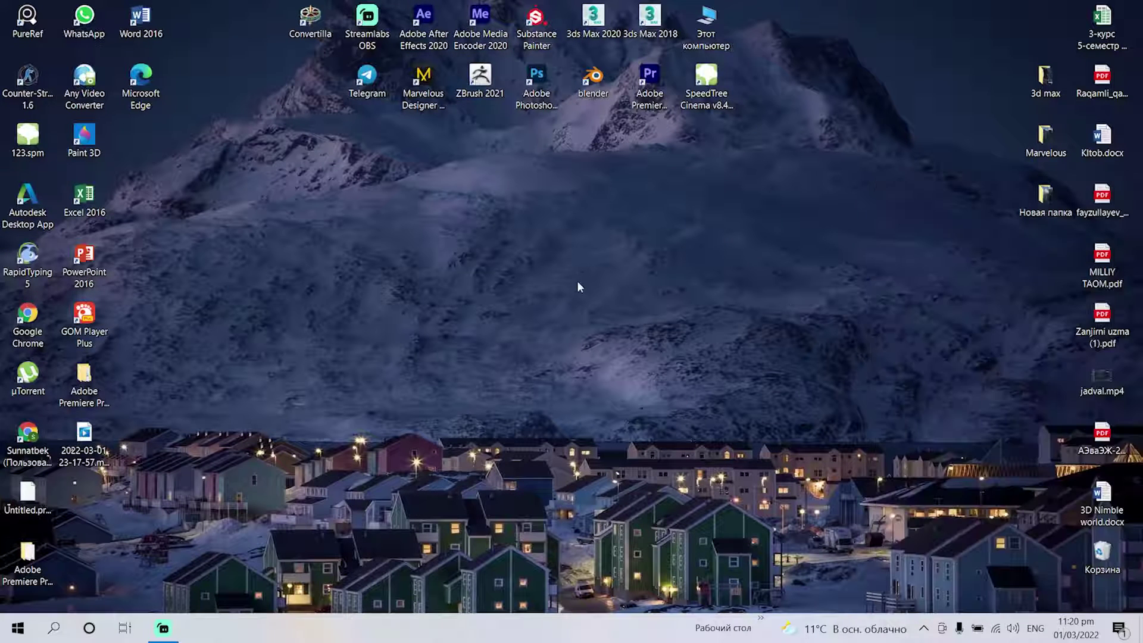
Launch Telegram, clear the old search, and open the CG program channel via 'cg pr'
double_click(367, 84)
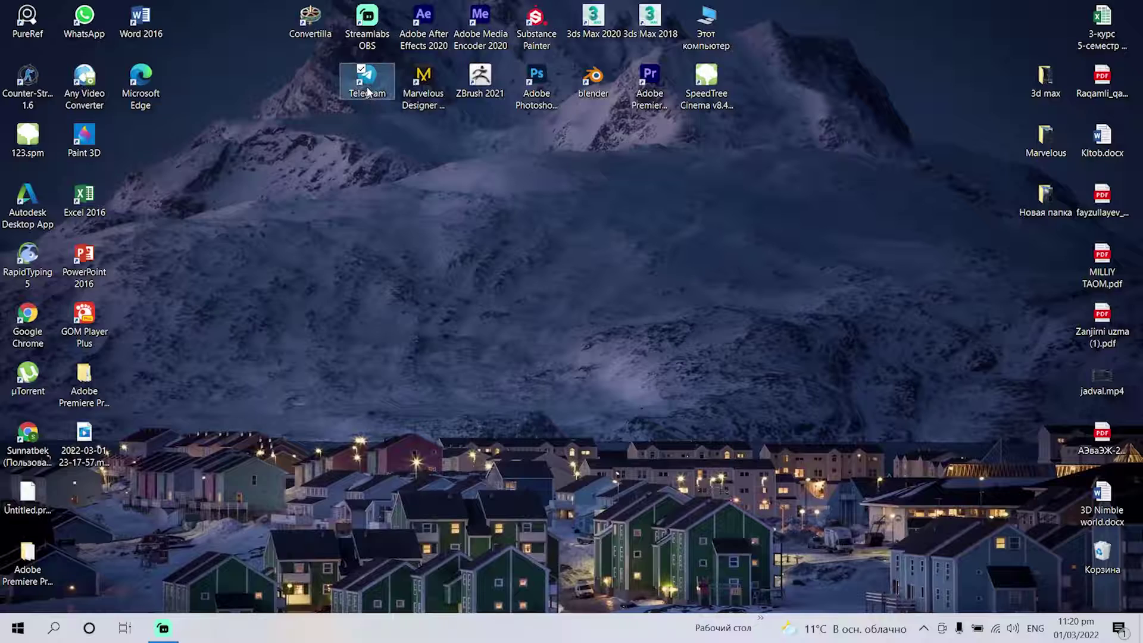
type("marvelous")
left_click(357, 46)
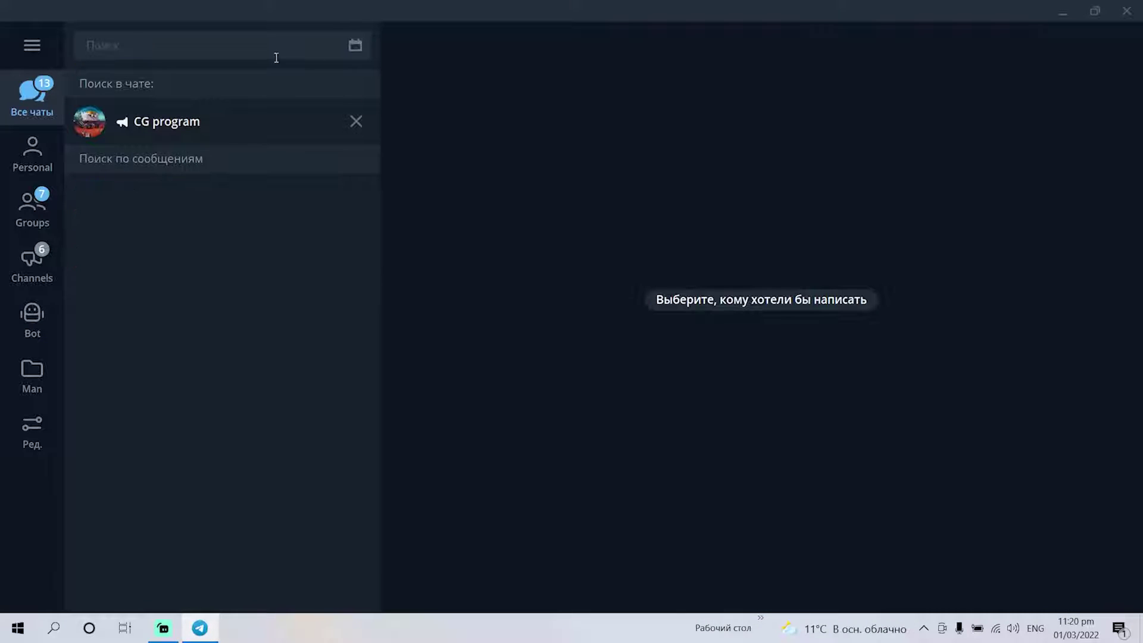
left_click(355, 121)
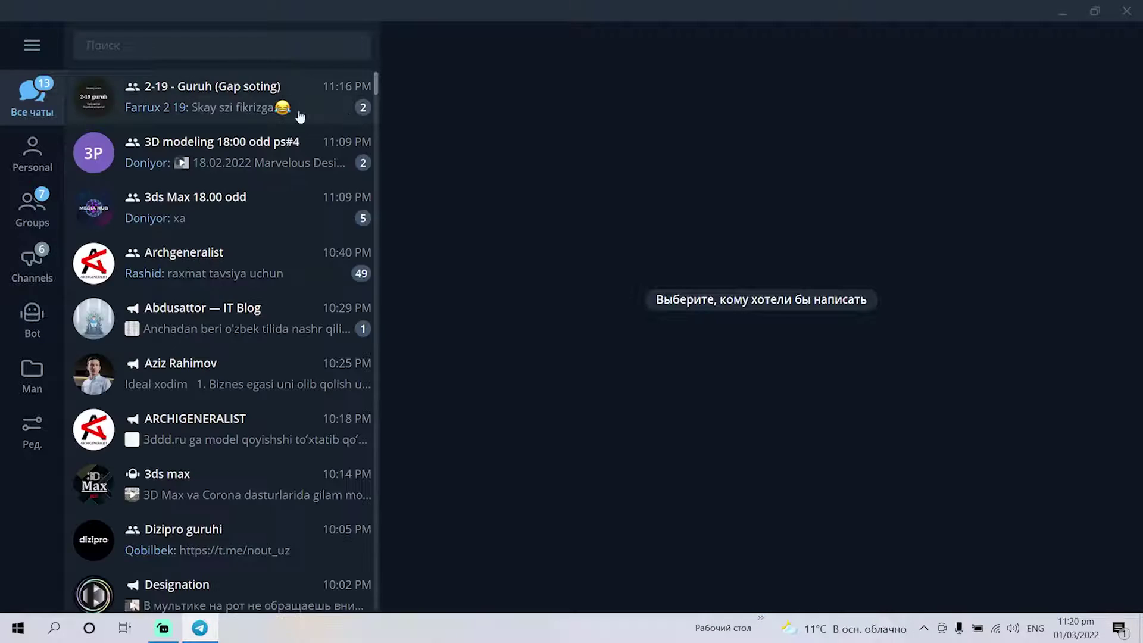
left_click(187, 43)
type("c")
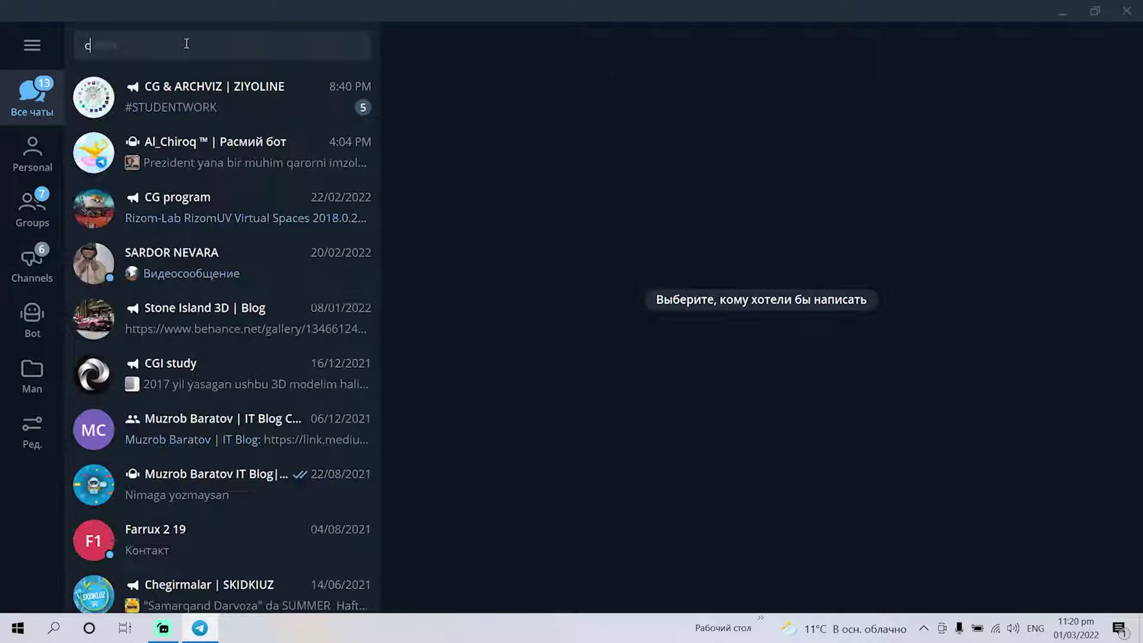
type("g pr")
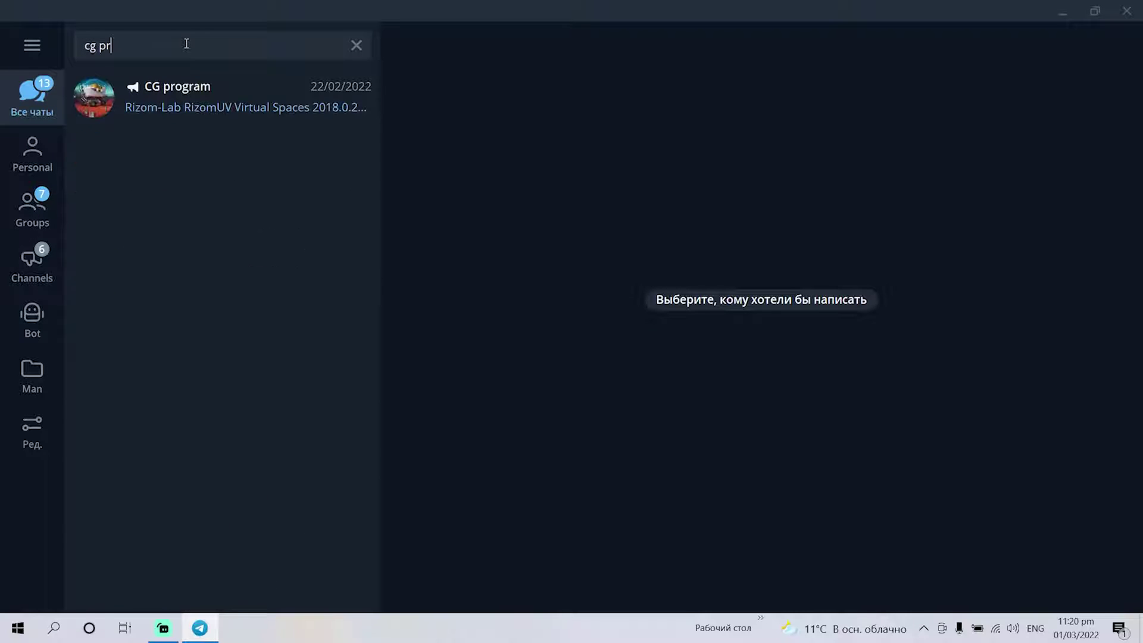
left_click(188, 105)
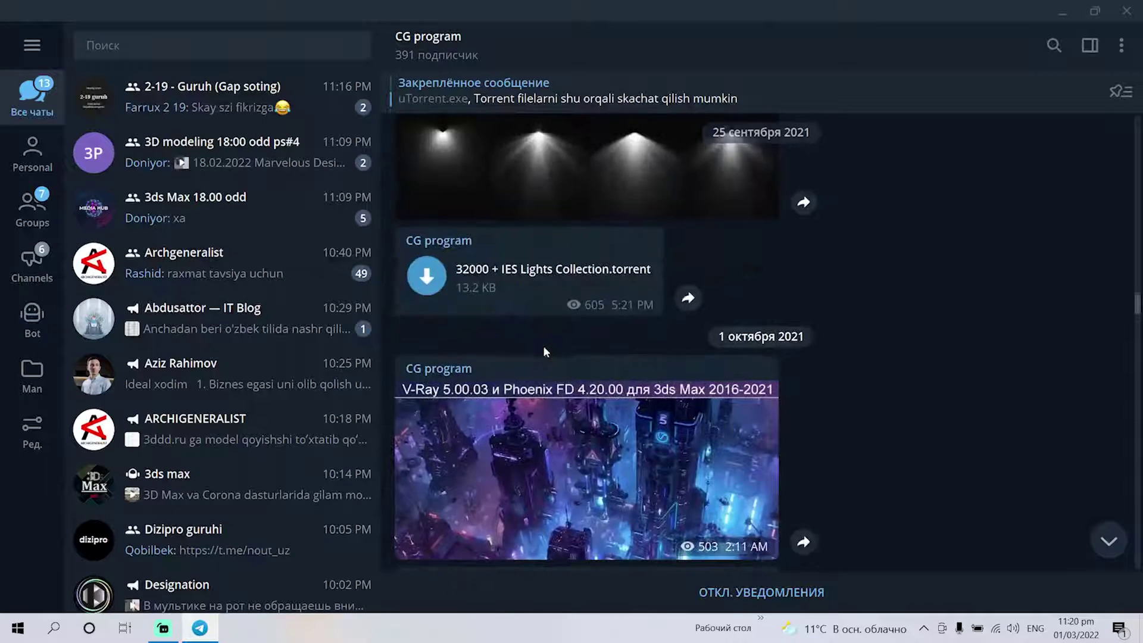
Search the channel for 'marvelo' and open the Marvelous Designer 10 torrent file
scroll(543, 345, "up", 3)
left_click(1054, 45)
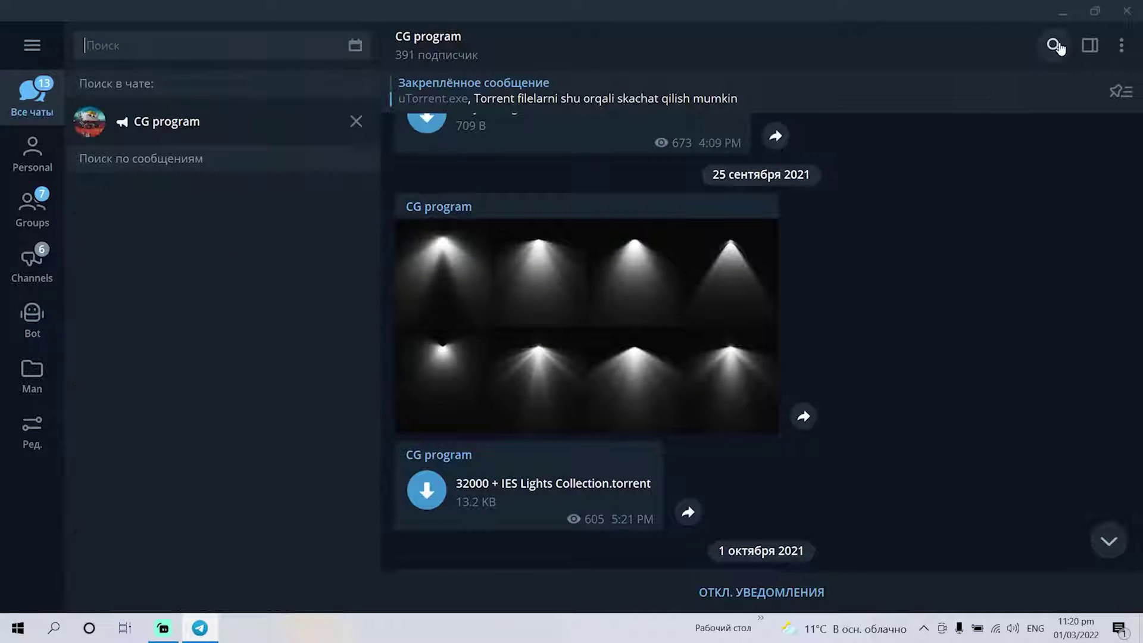
type("mar")
type("ve")
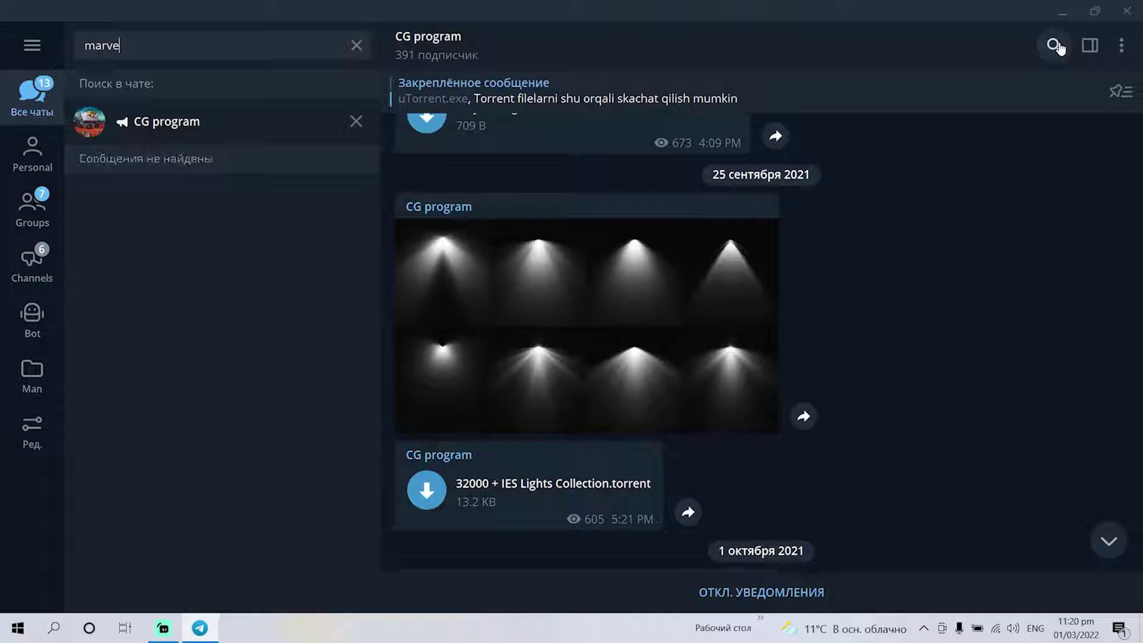
type("lous")
key("Return")
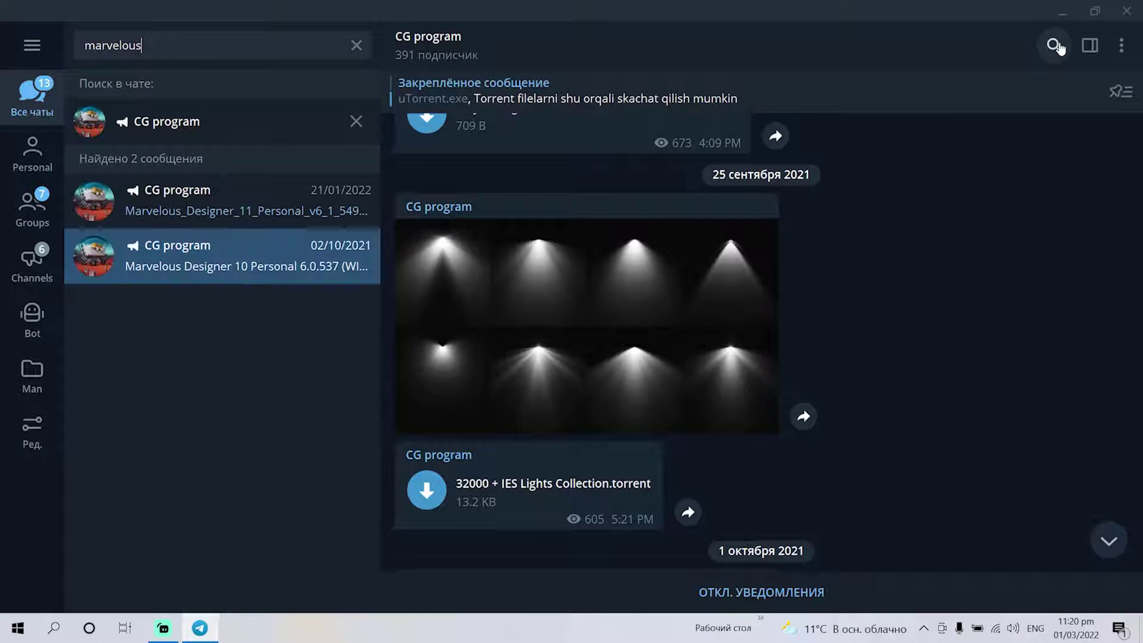
key("Return")
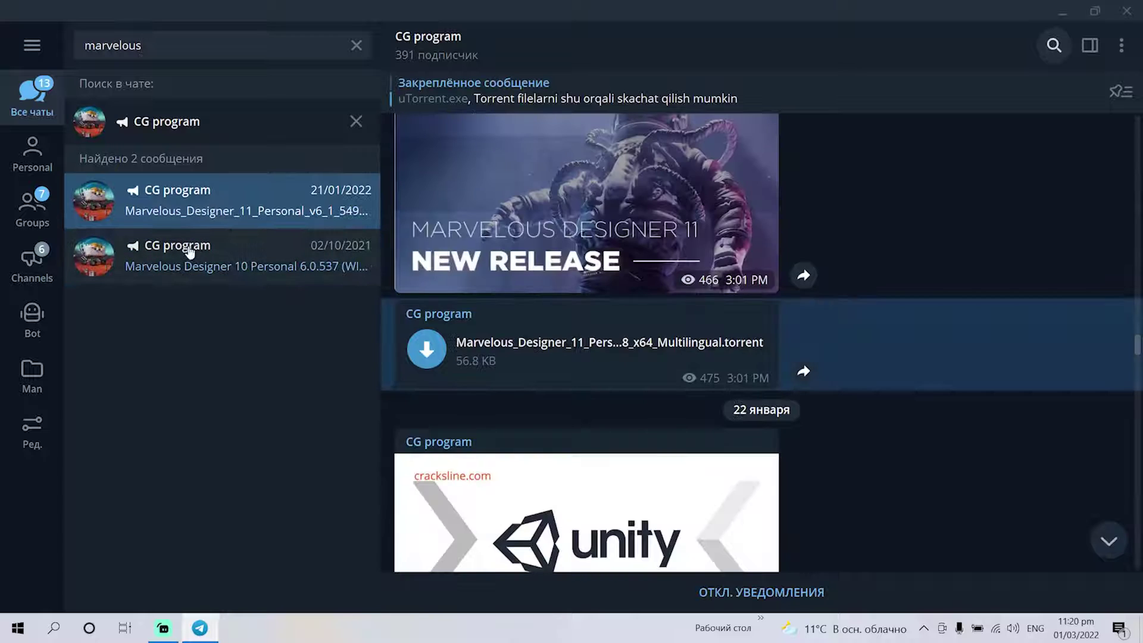
left_click(205, 262)
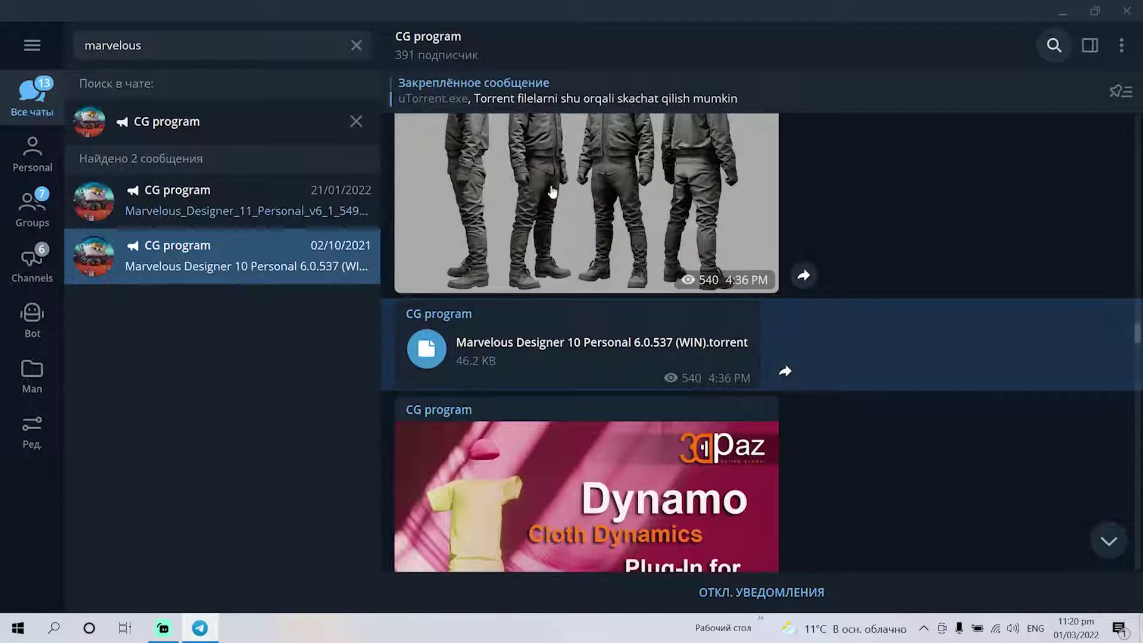
scroll(539, 266, "up", 2)
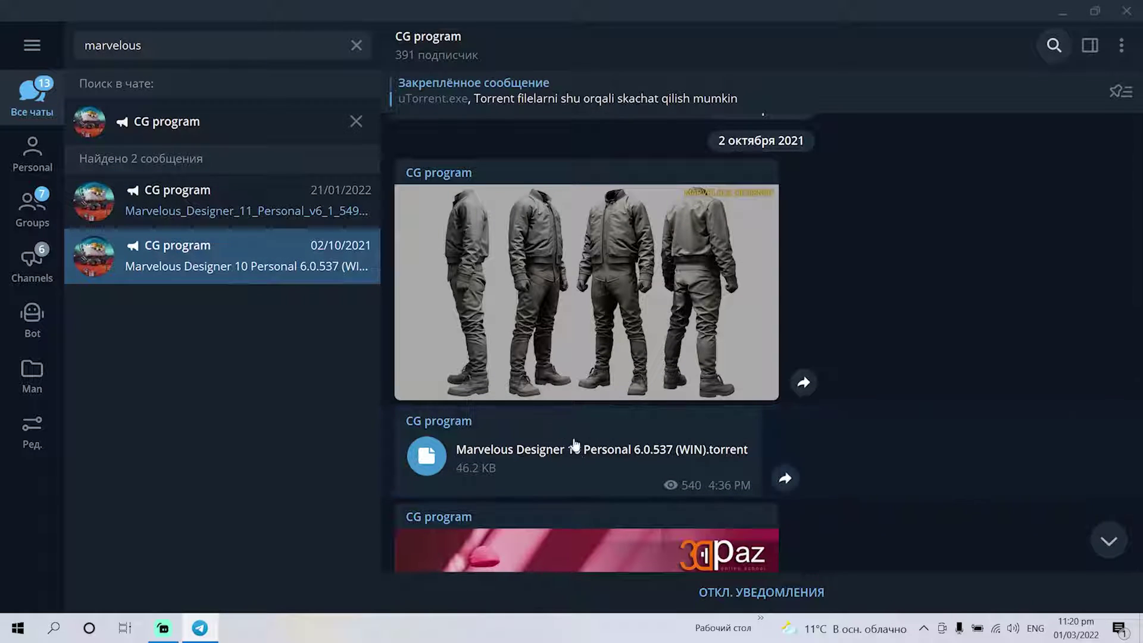
left_click(425, 463)
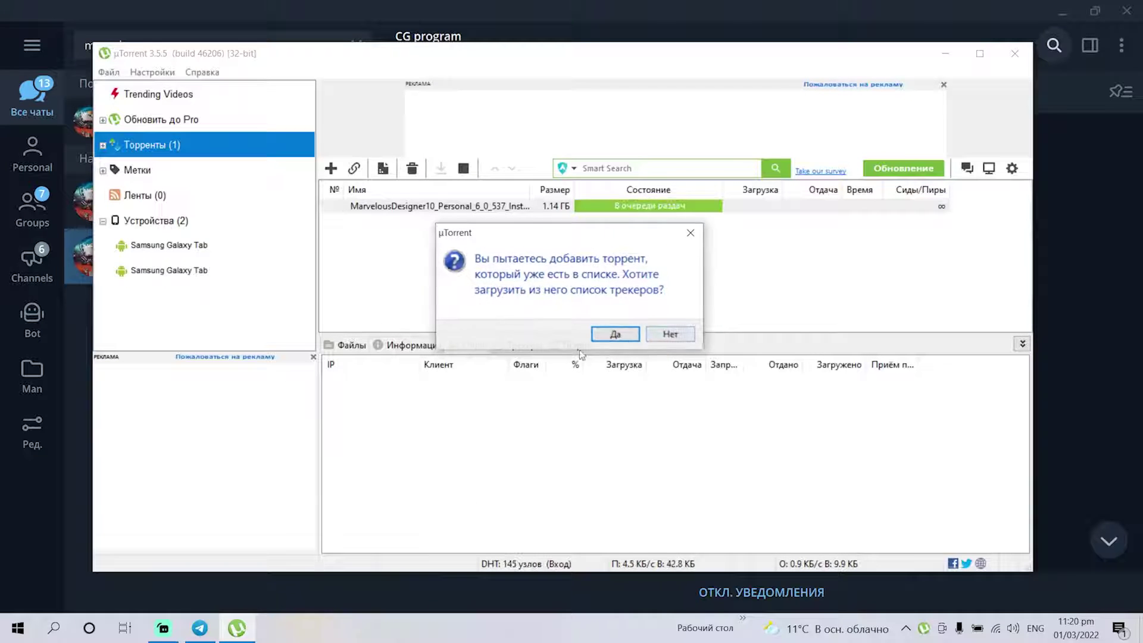
Dismiss the already-added notice and open the seeding Marvelous Designer torrent's download folder
left_click(652, 338)
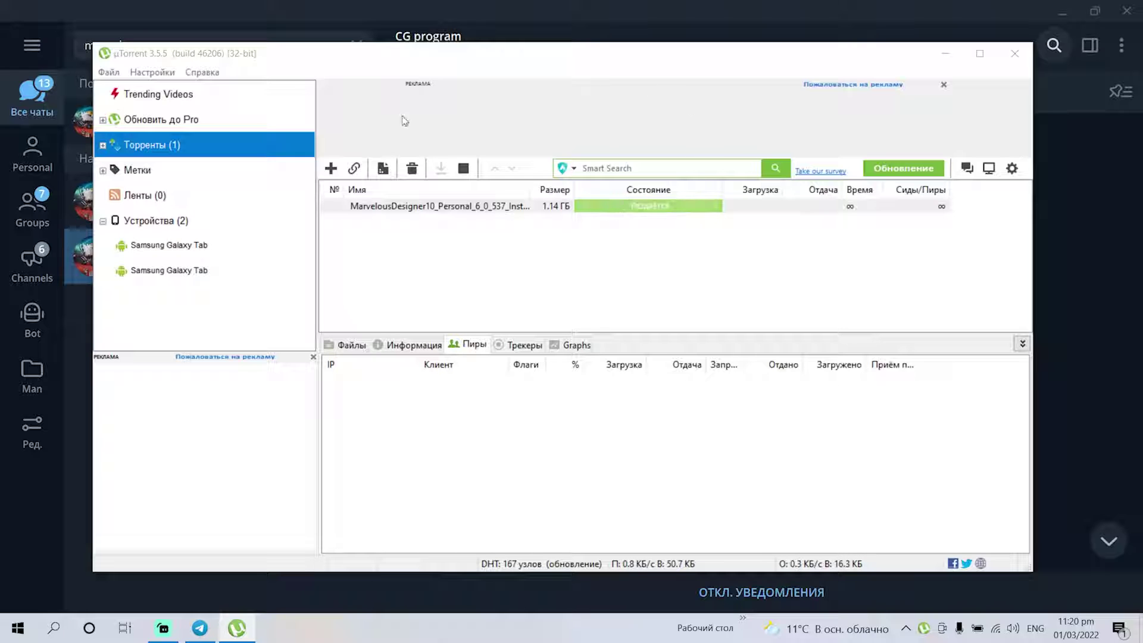
left_click_drag(107, 62, 125, 62)
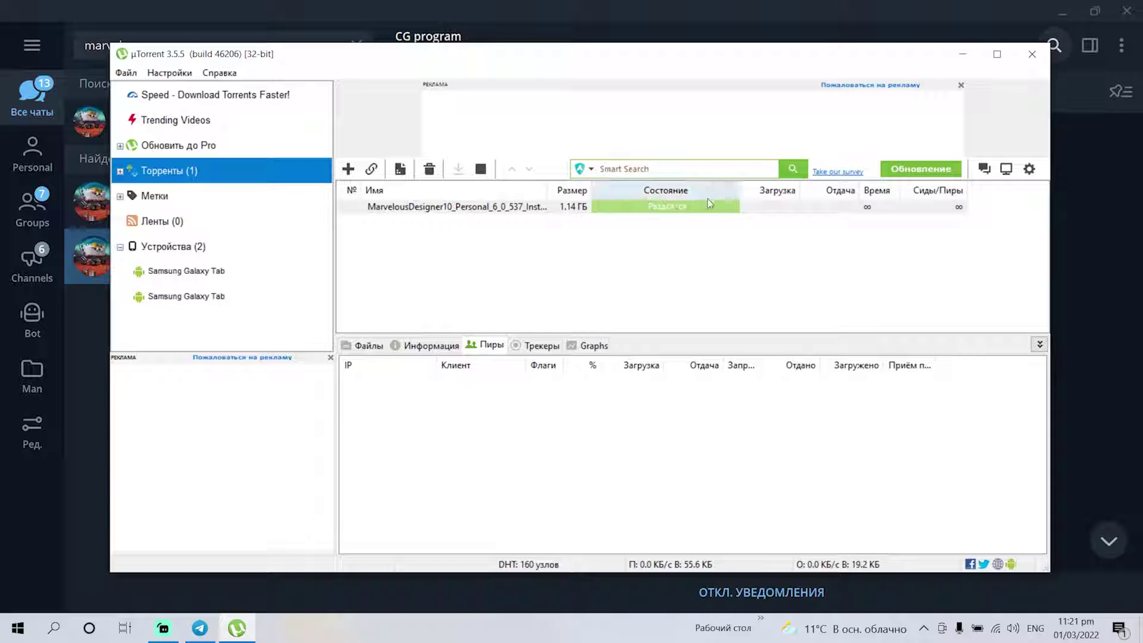
double_click(628, 214)
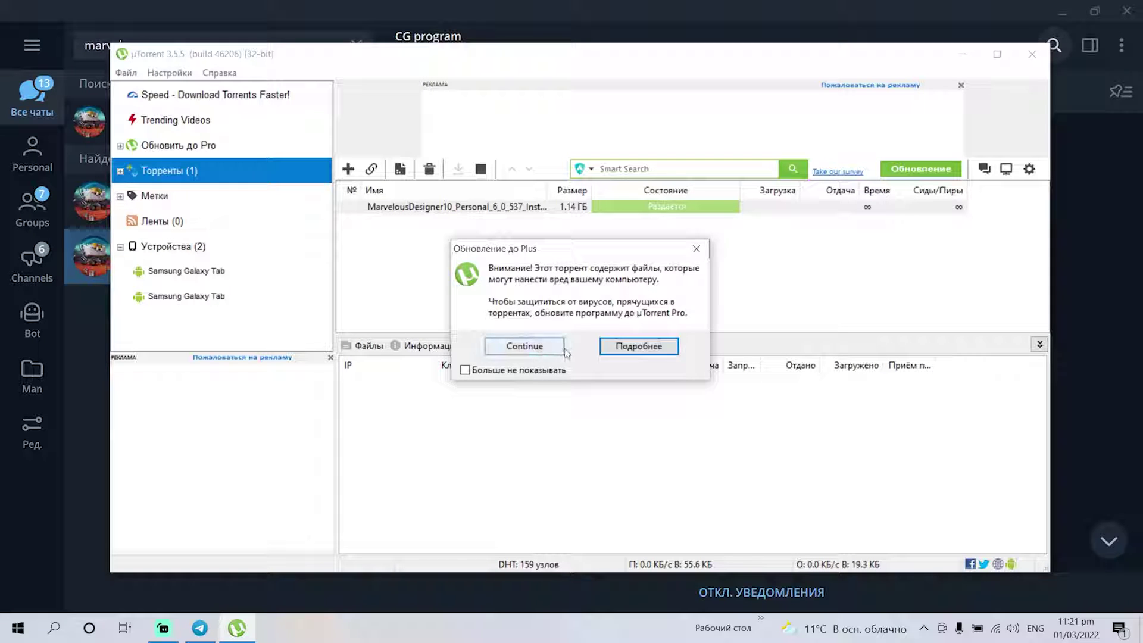
left_click(523, 352)
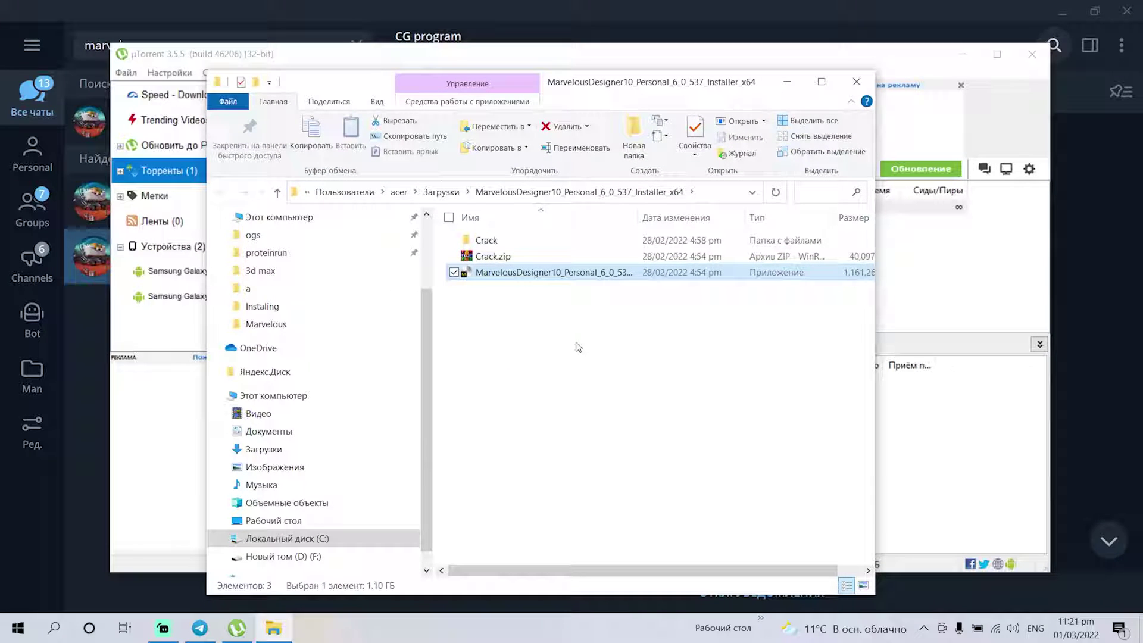
Maximize Explorer and run the Marvelous Designer installer with Запуск от имени администратора
left_click(821, 81)
left_click(326, 221)
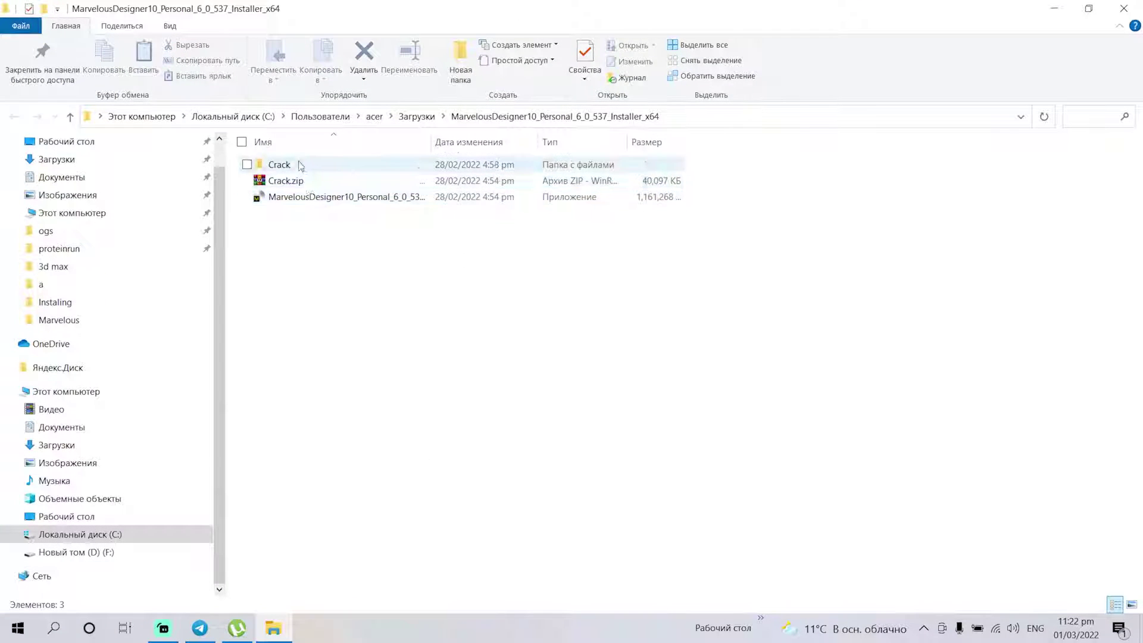
right_click(309, 200)
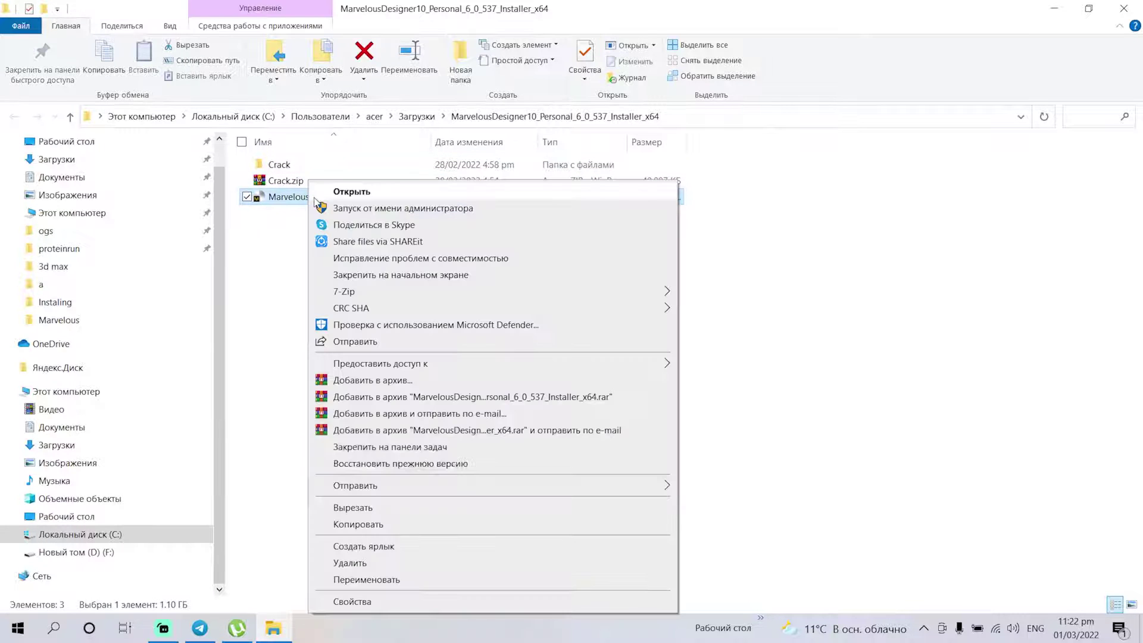
left_click(357, 209)
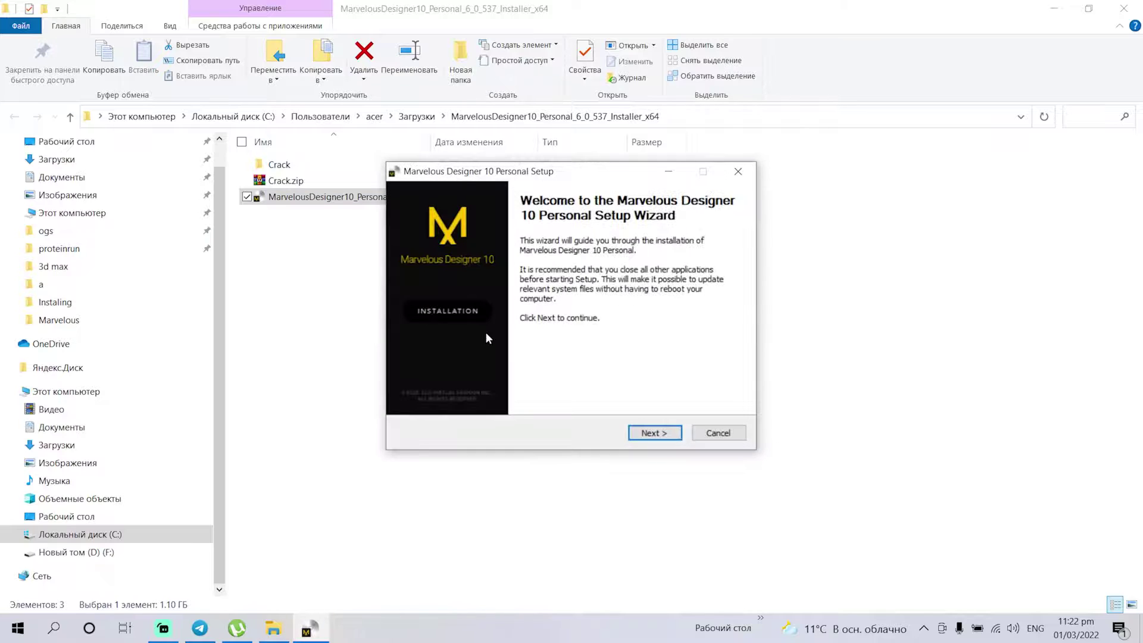
Accept both agreements and install with the default location and Start Menu folder
left_click(652, 437)
left_click(652, 437)
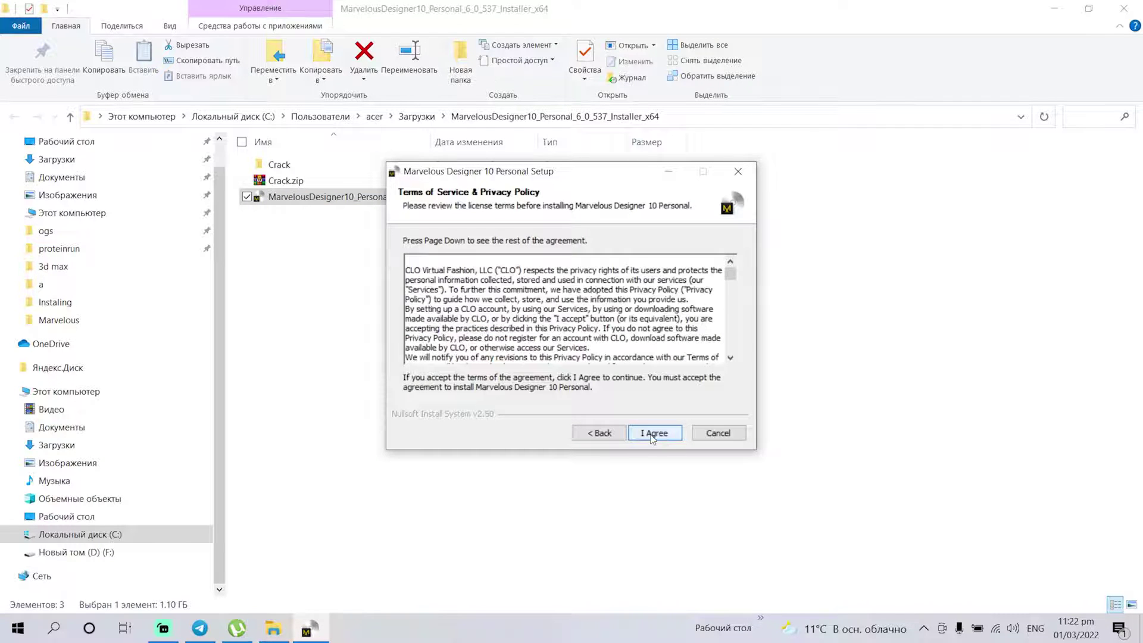
left_click(653, 438)
left_click(654, 438)
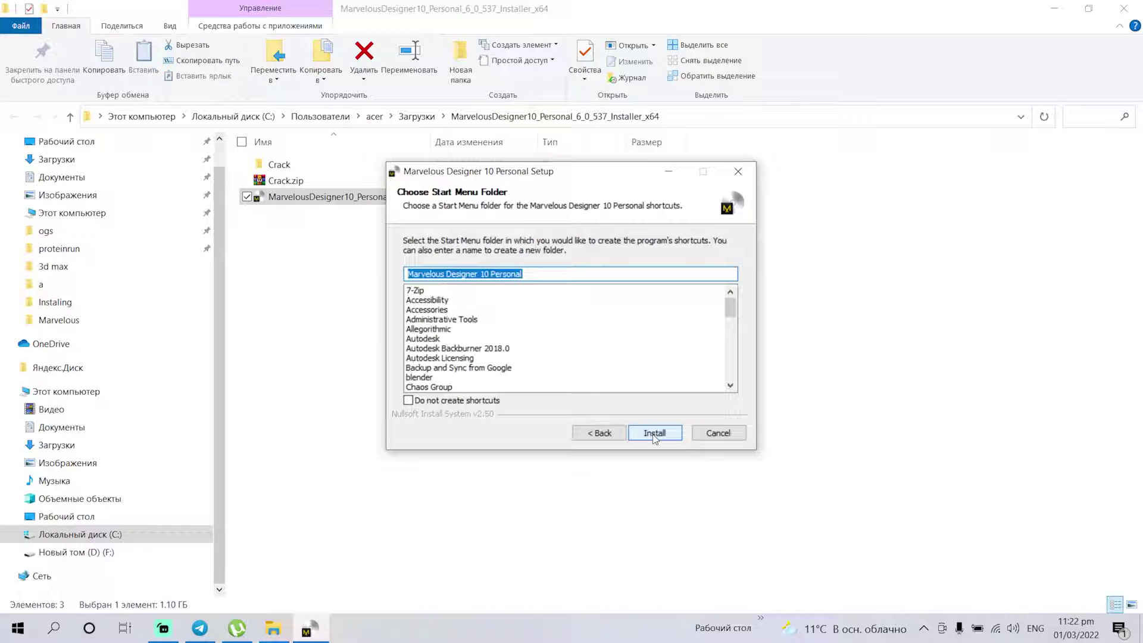
left_click(655, 438)
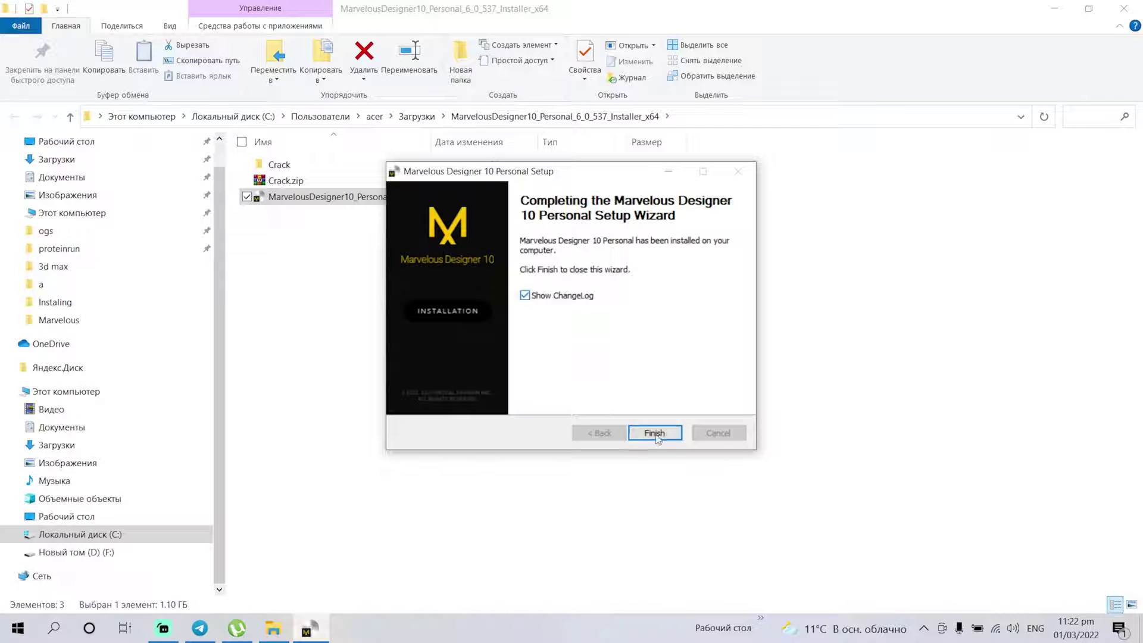
left_click(656, 433)
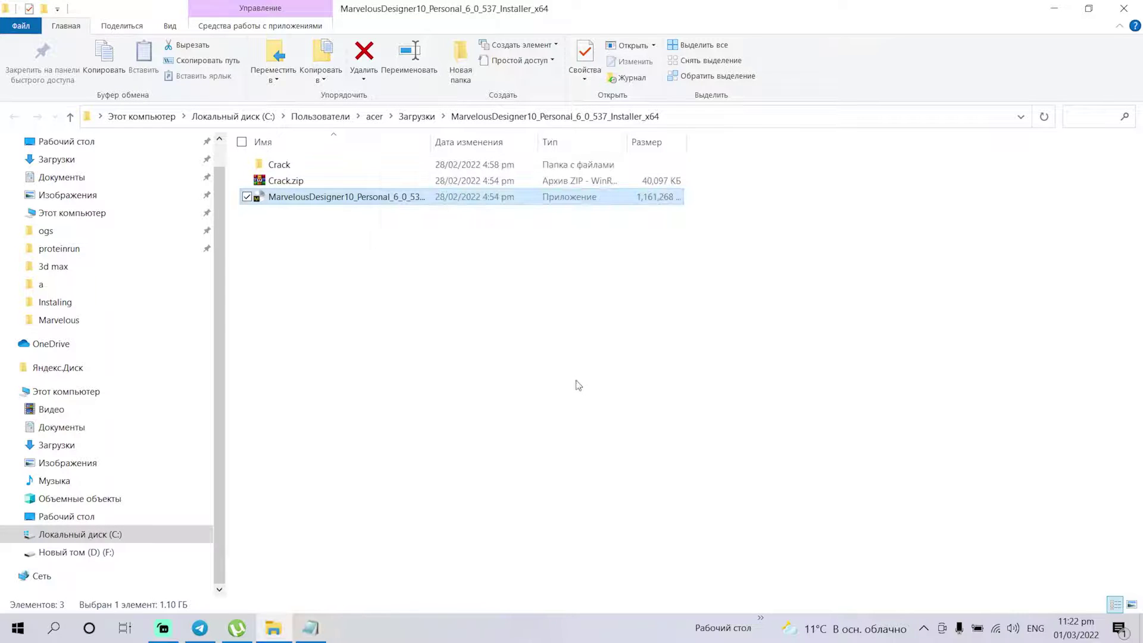
Refresh the installer folder's file list and inspect the Crack.zip archive's actions
left_click(360, 250)
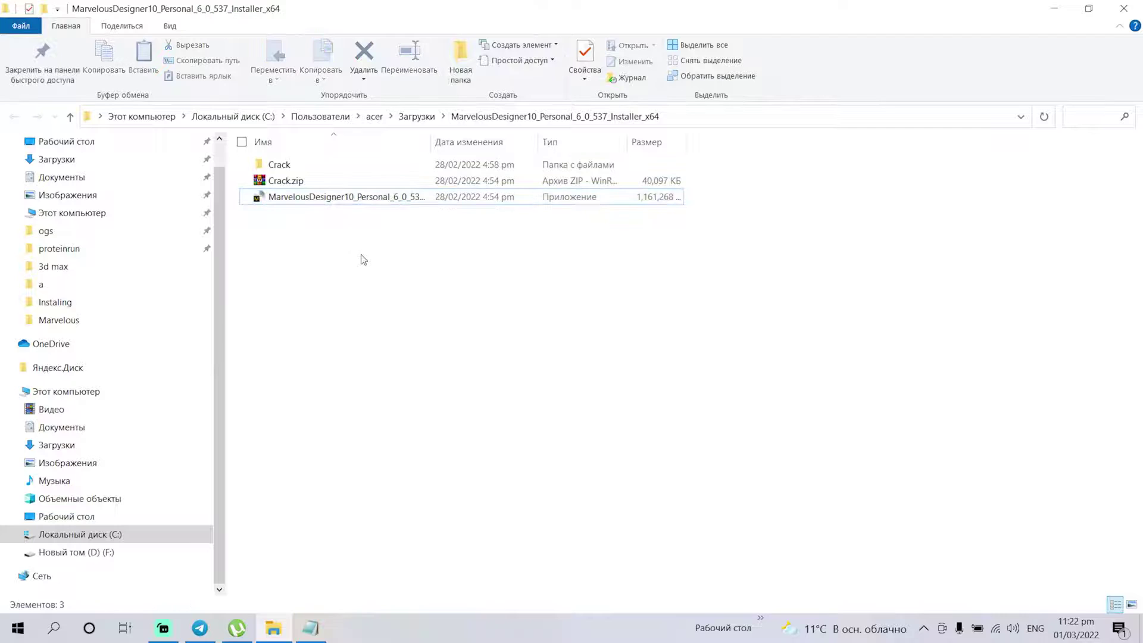
right_click(361, 253)
left_click(419, 316)
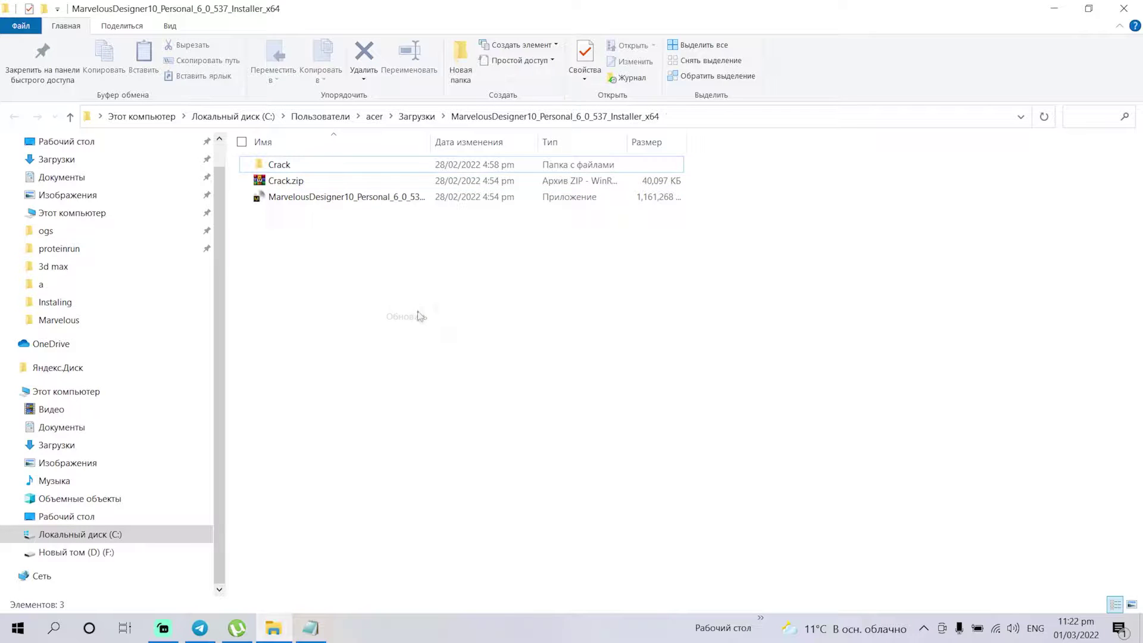
left_click(289, 188)
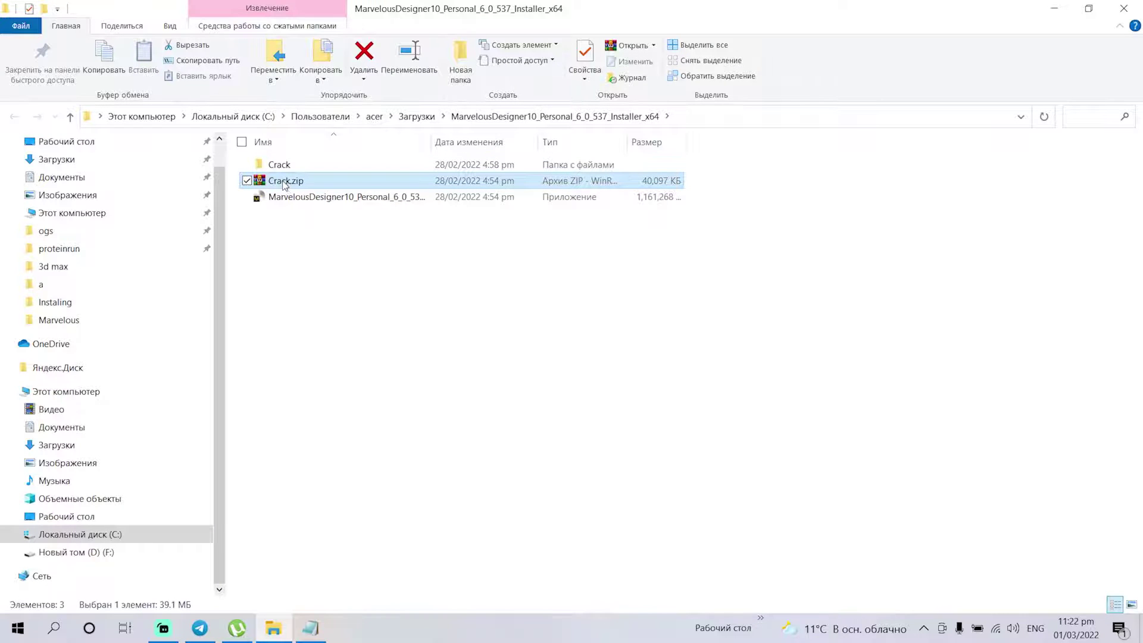
right_click(284, 186)
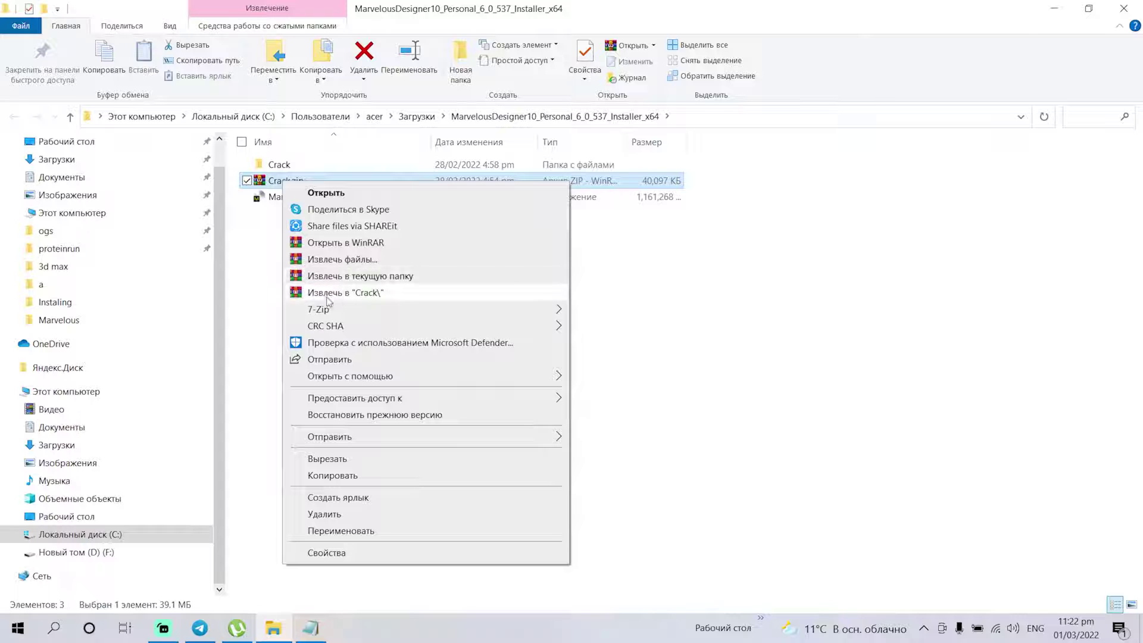
left_click(259, 247)
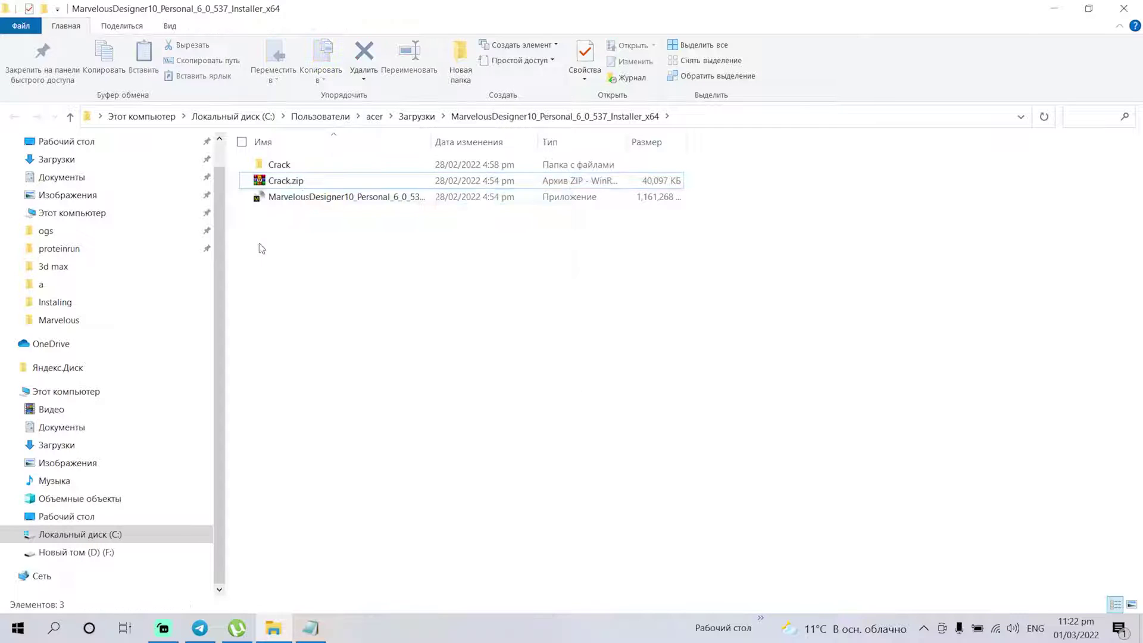
Open the nested Crack\Crack folder and copy MarvelousDesigner10_Personal_x64.exe
double_click(299, 165)
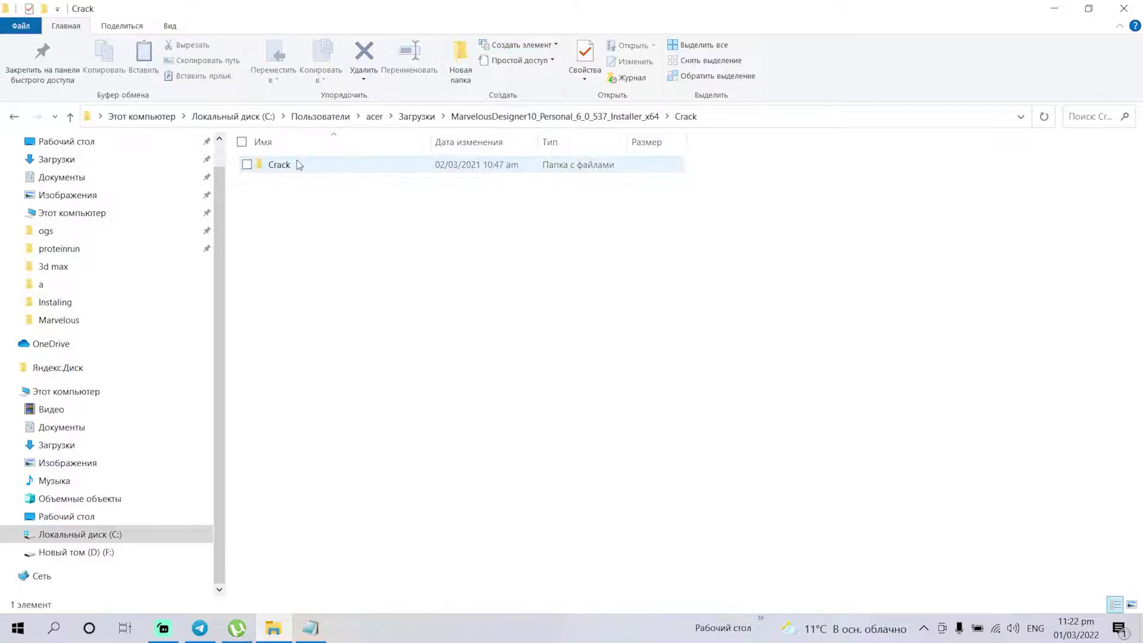
double_click(280, 165)
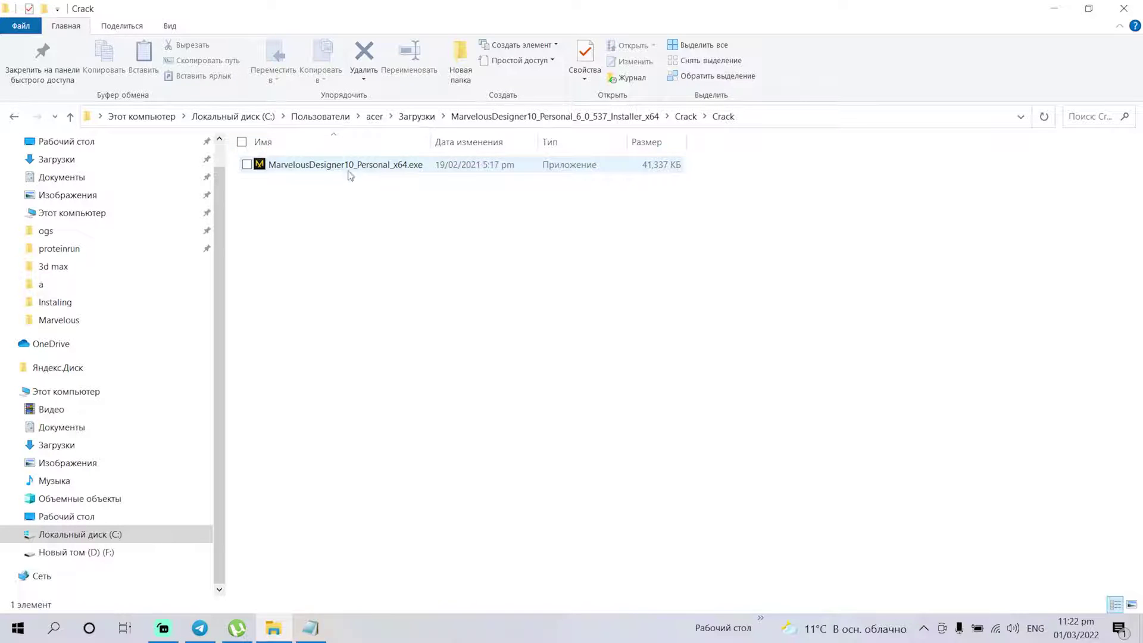
left_click(377, 164)
right_click(374, 163)
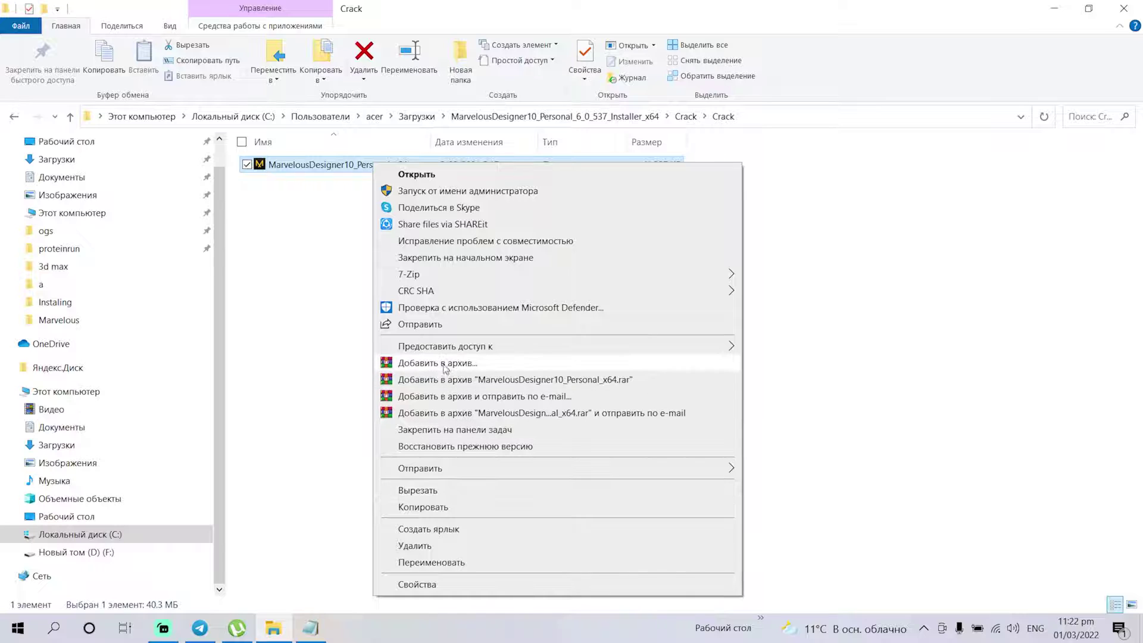
Copy the cracked exe and browse to C:\Program Files\Marvelous Designer 10 Personal
left_click(432, 507)
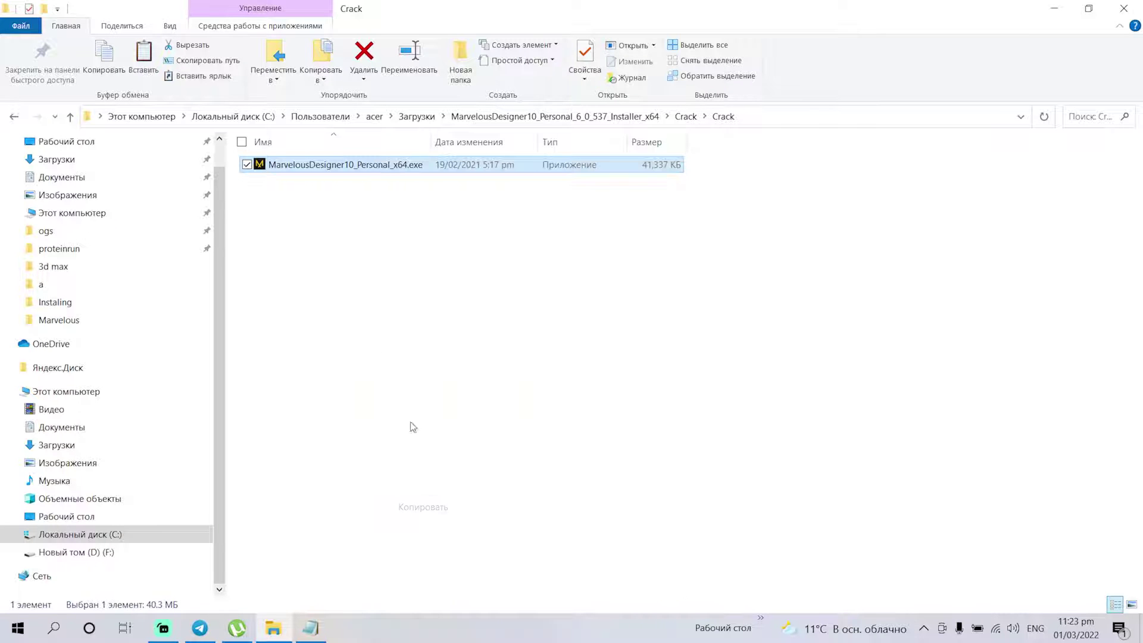
left_click(71, 117)
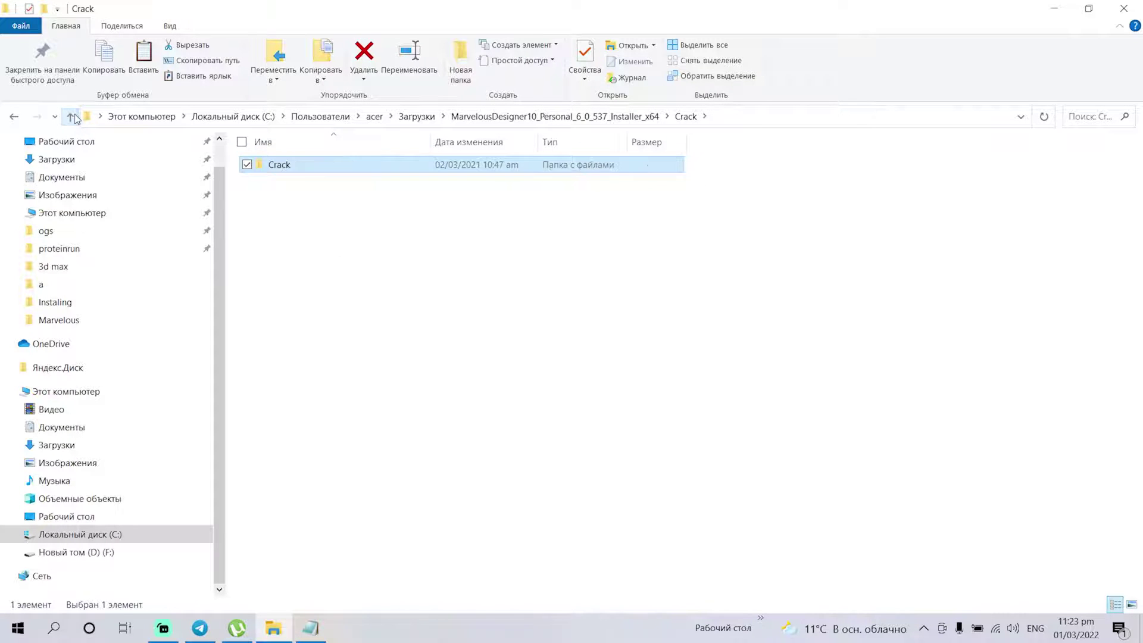
left_click(71, 117)
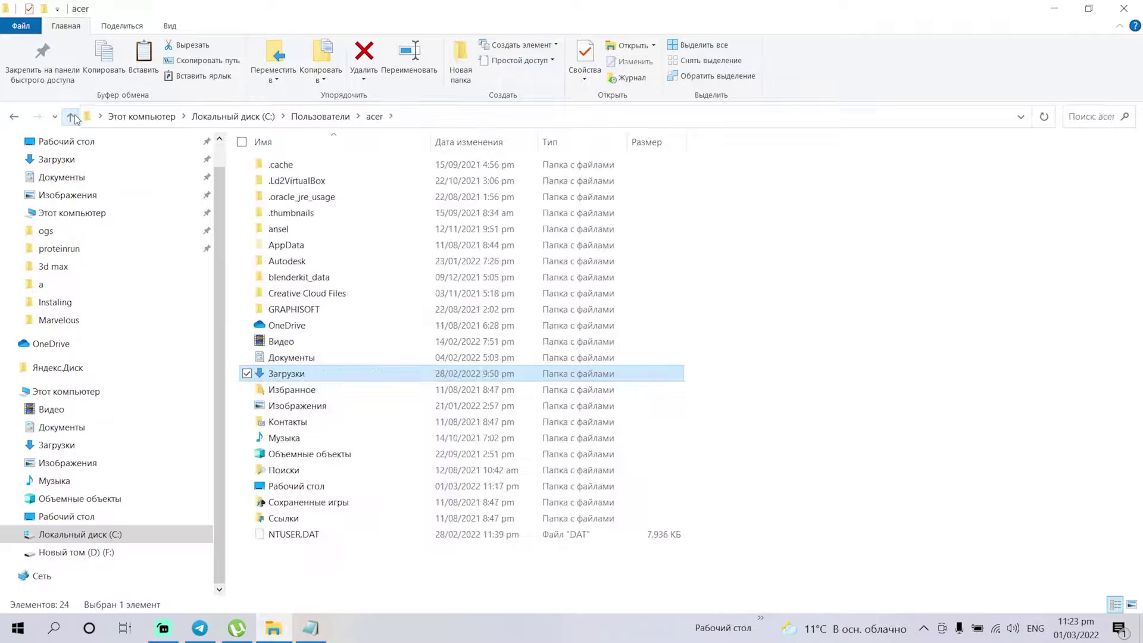
left_click(81, 535)
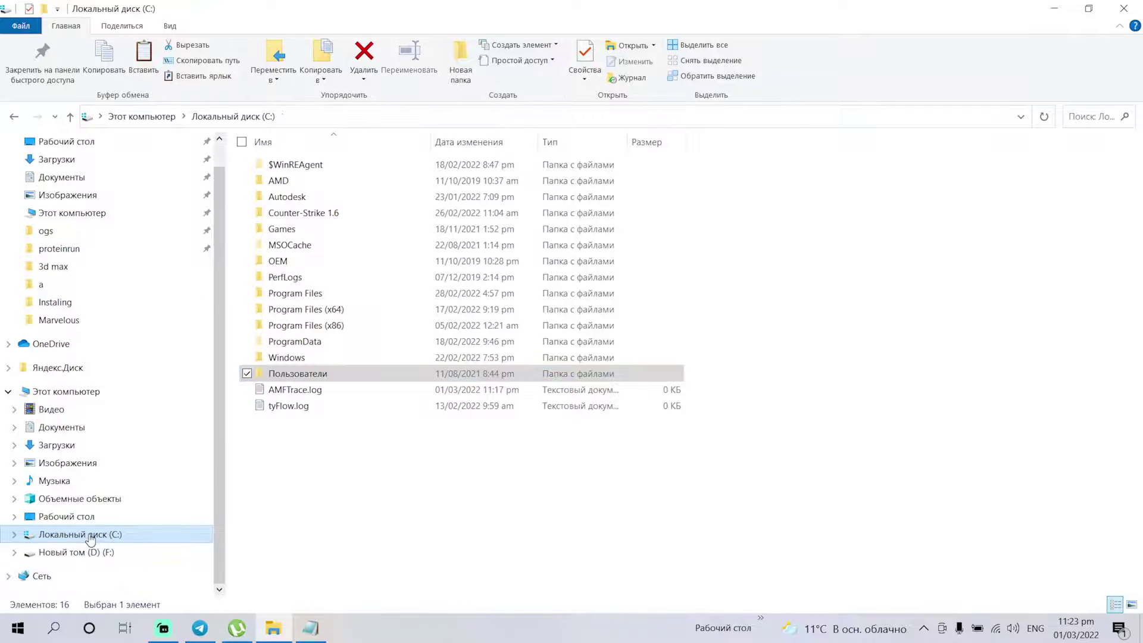
double_click(312, 294)
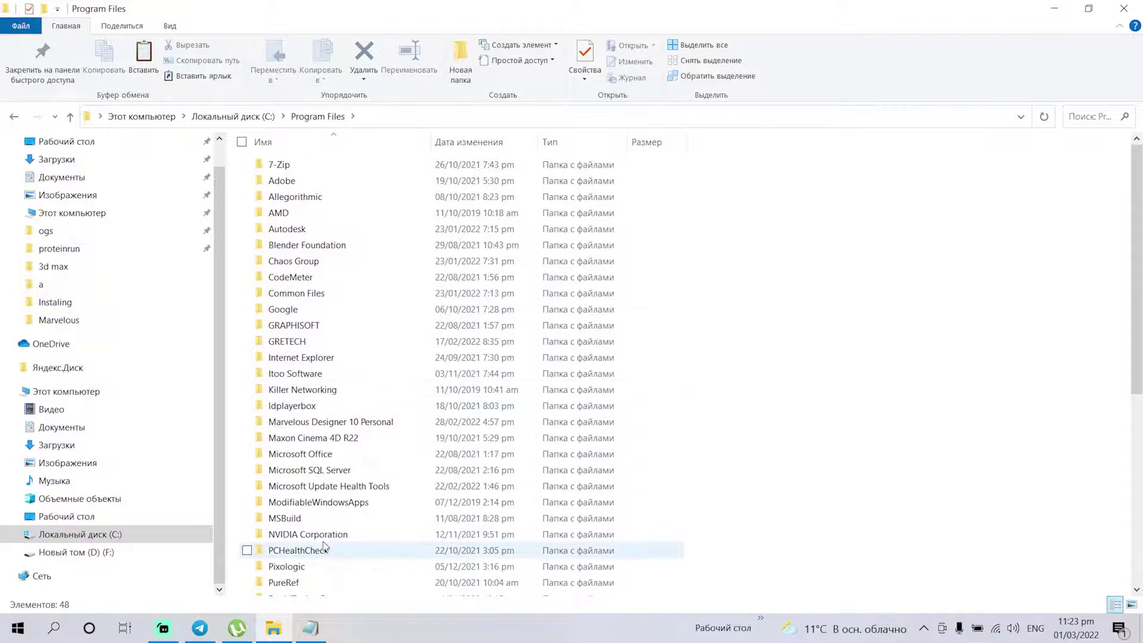
double_click(344, 423)
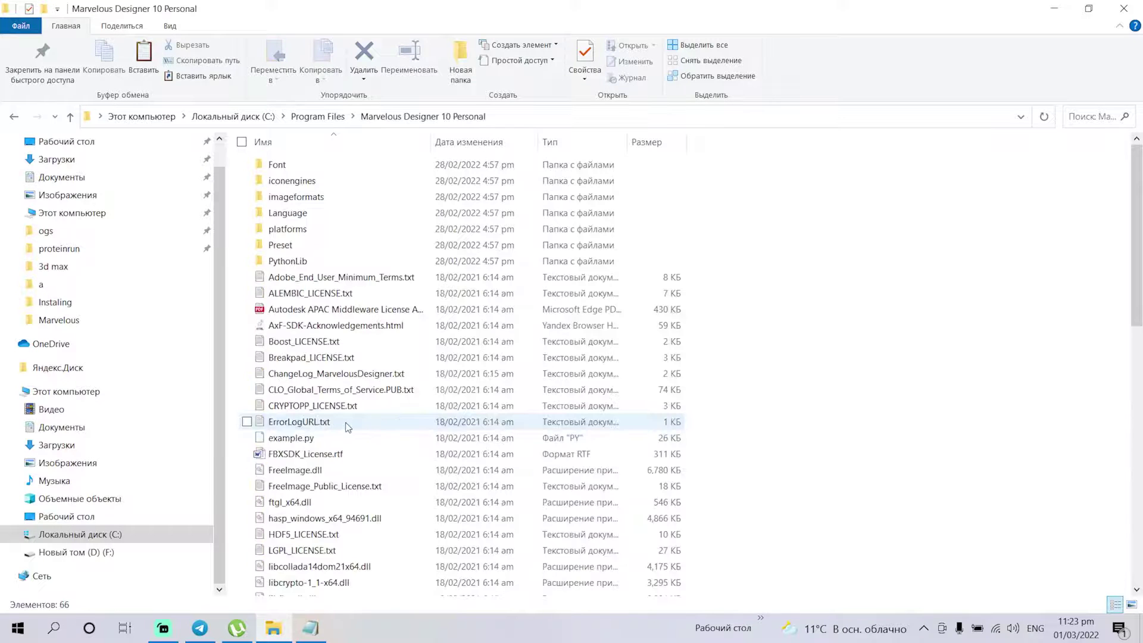
scroll(355, 411, "down", 3)
scroll(459, 441, "down", 3)
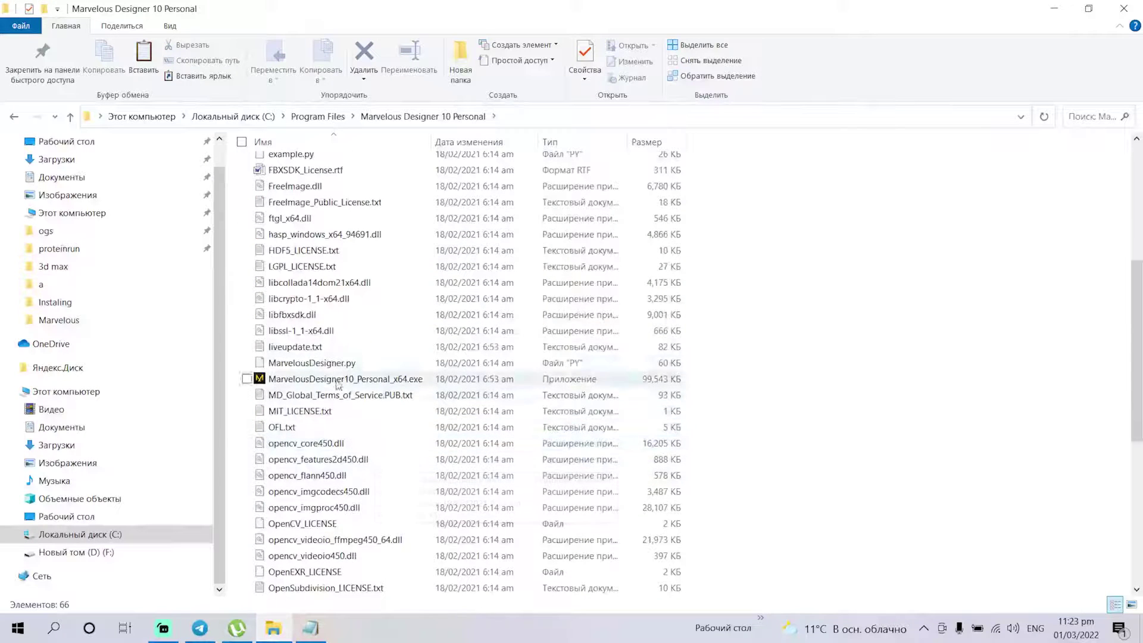
Paste the cracked copy over MarvelousDesigner10_Personal_x64.exe, replacing the file in the install folder
right_click(758, 308)
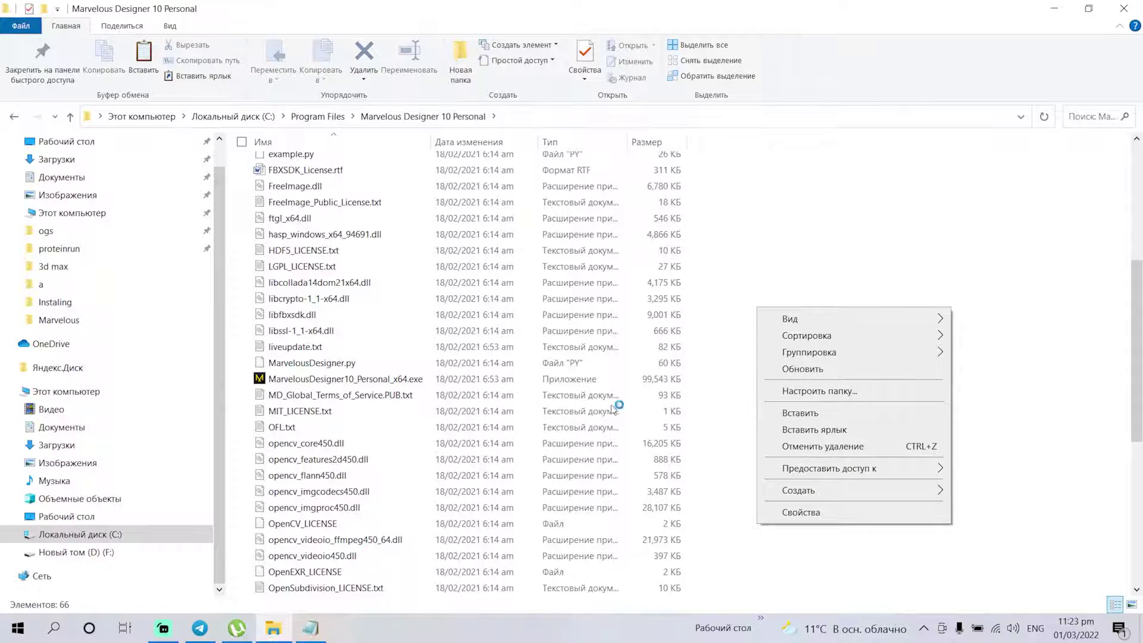
left_click(804, 414)
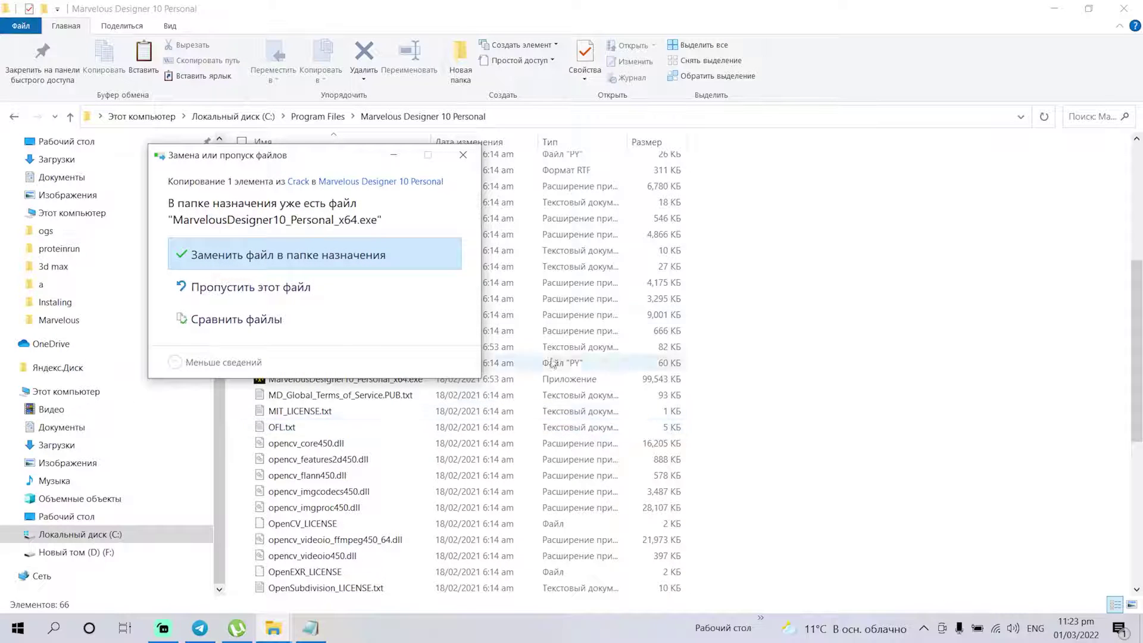
left_click(463, 155)
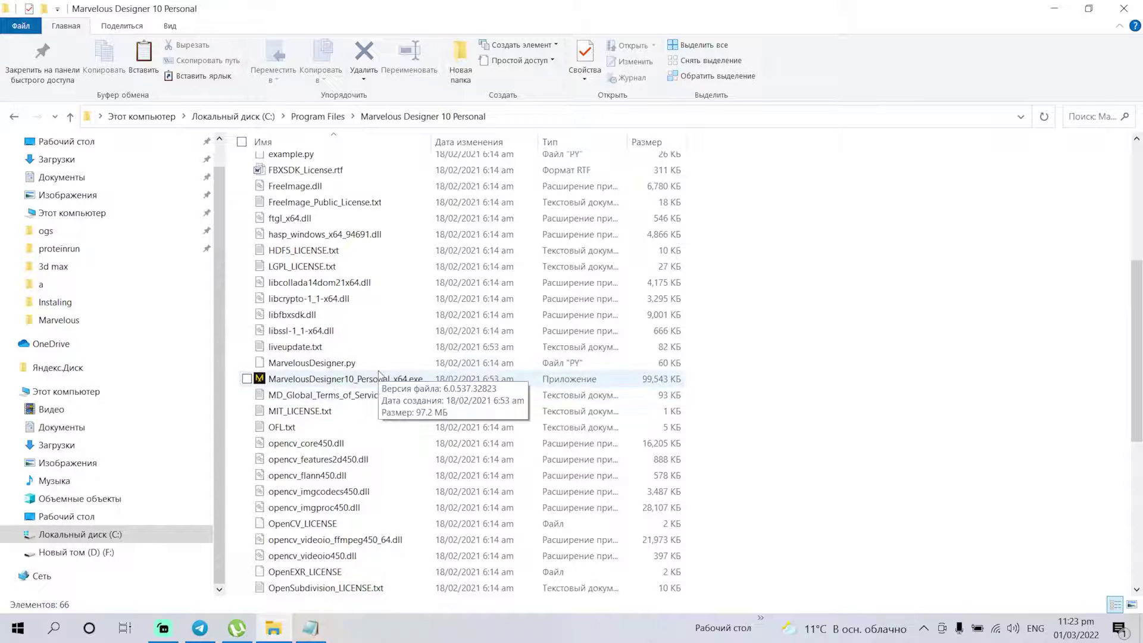
right_click(784, 285)
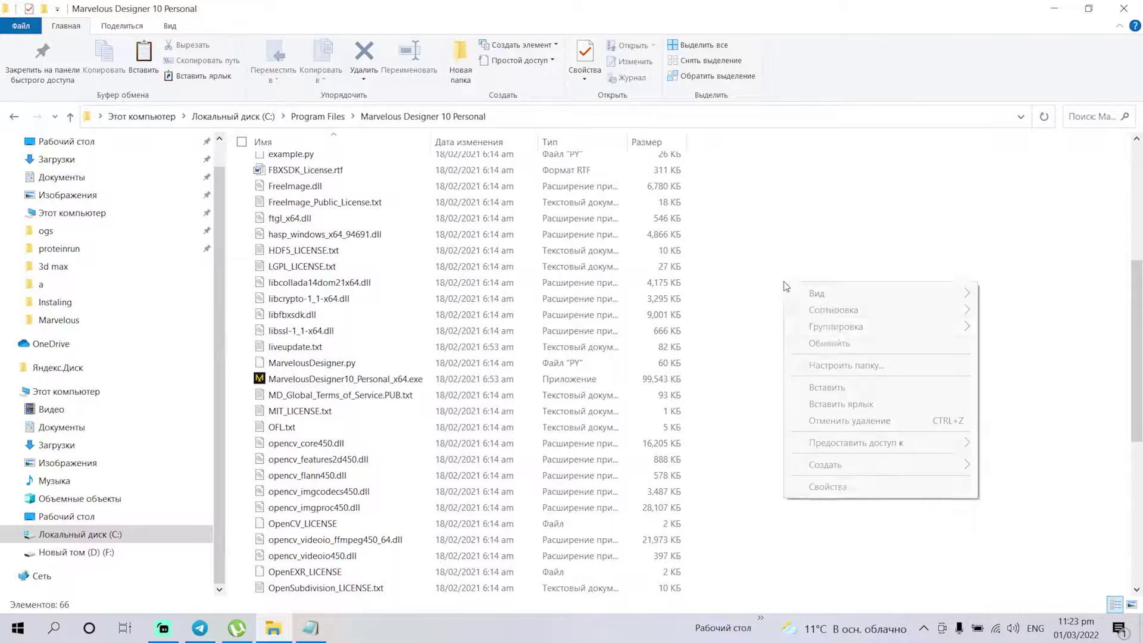
left_click(837, 388)
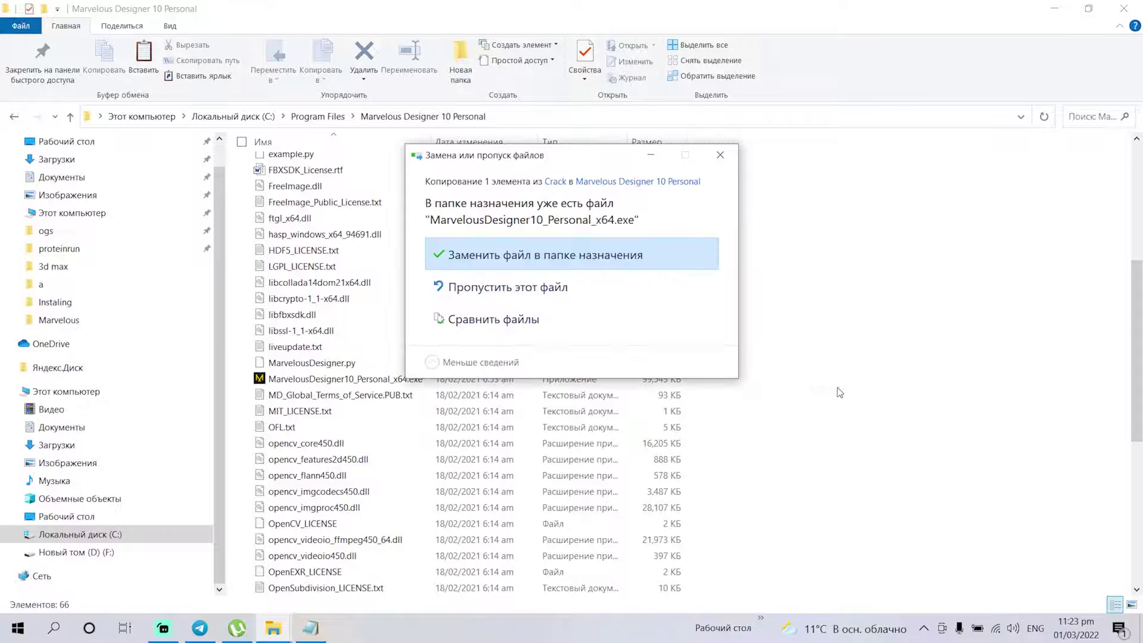
left_click(468, 262)
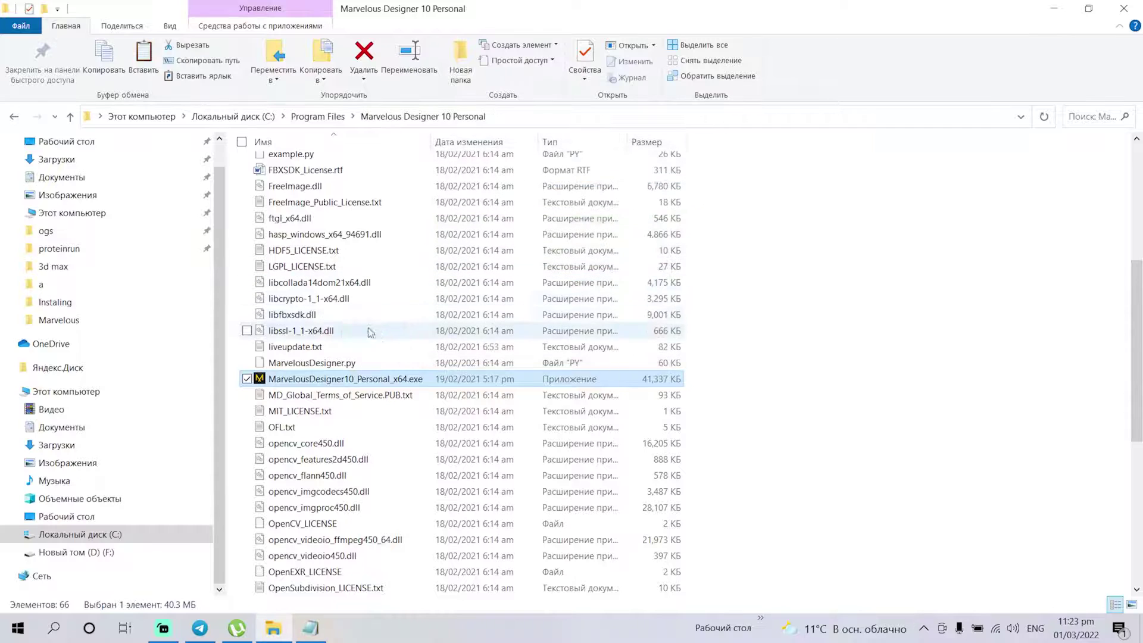
scroll(381, 334, "up", 2)
scroll(381, 333, "up", 2)
scroll(536, 310, "up", 2)
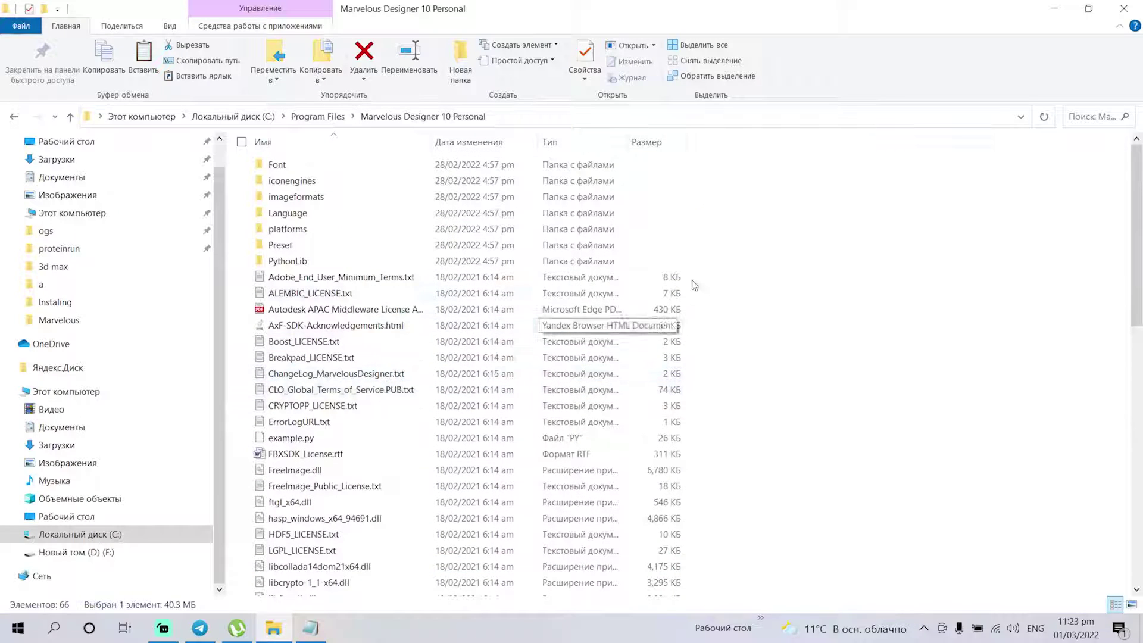
Close File Explorer, the change log in Notepad, uTorrent and Telegram
left_click(1130, 7)
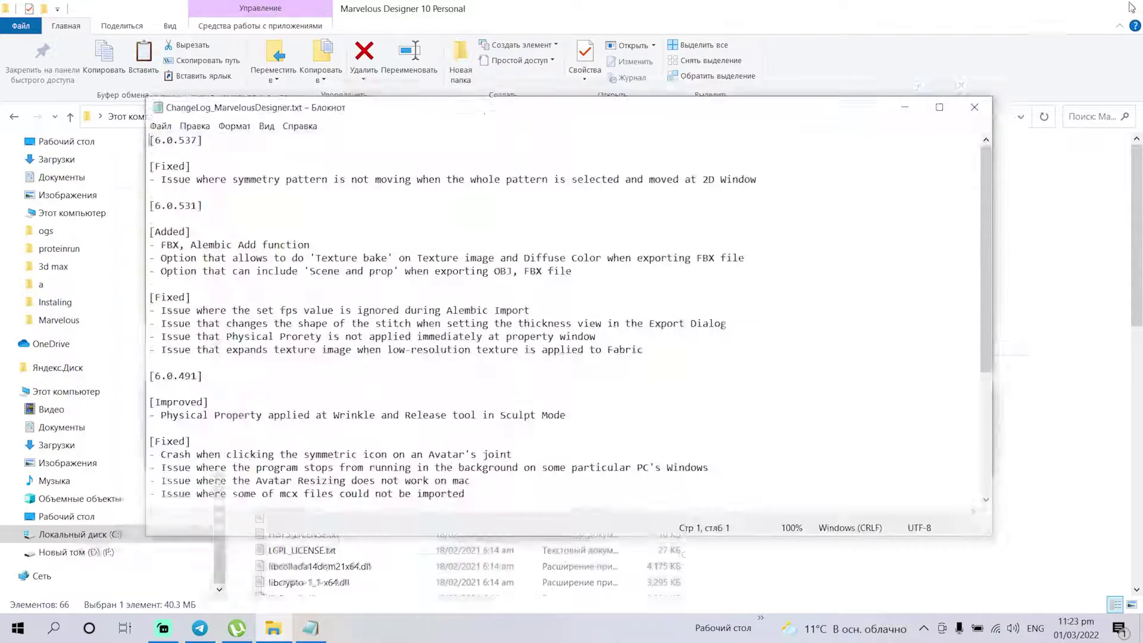
left_click(975, 109)
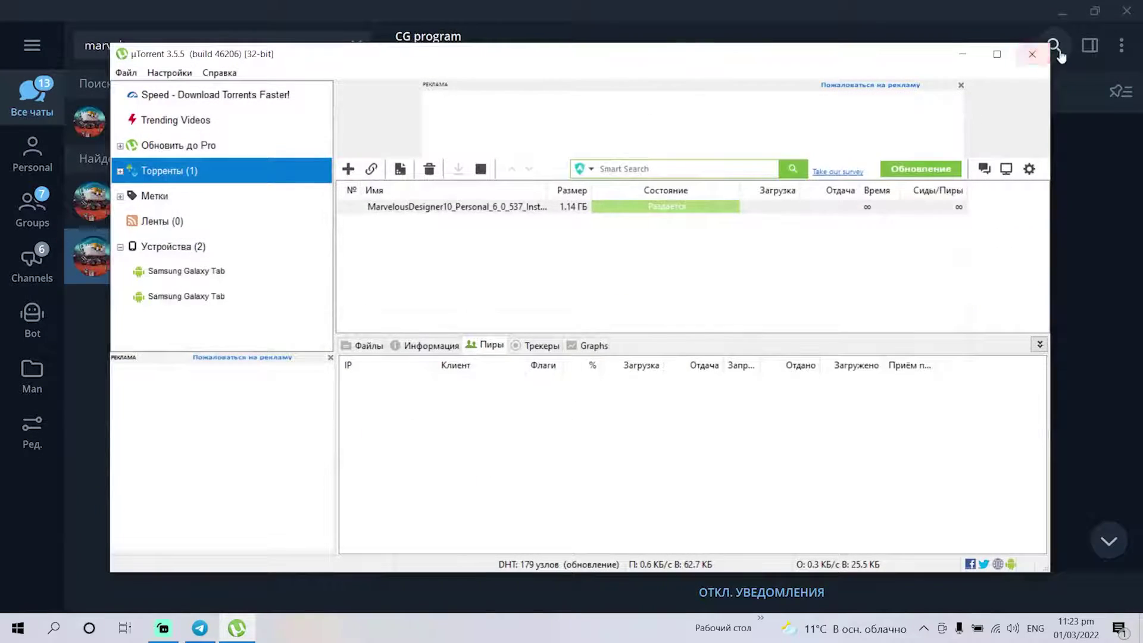
left_click(1032, 54)
left_click(1124, 11)
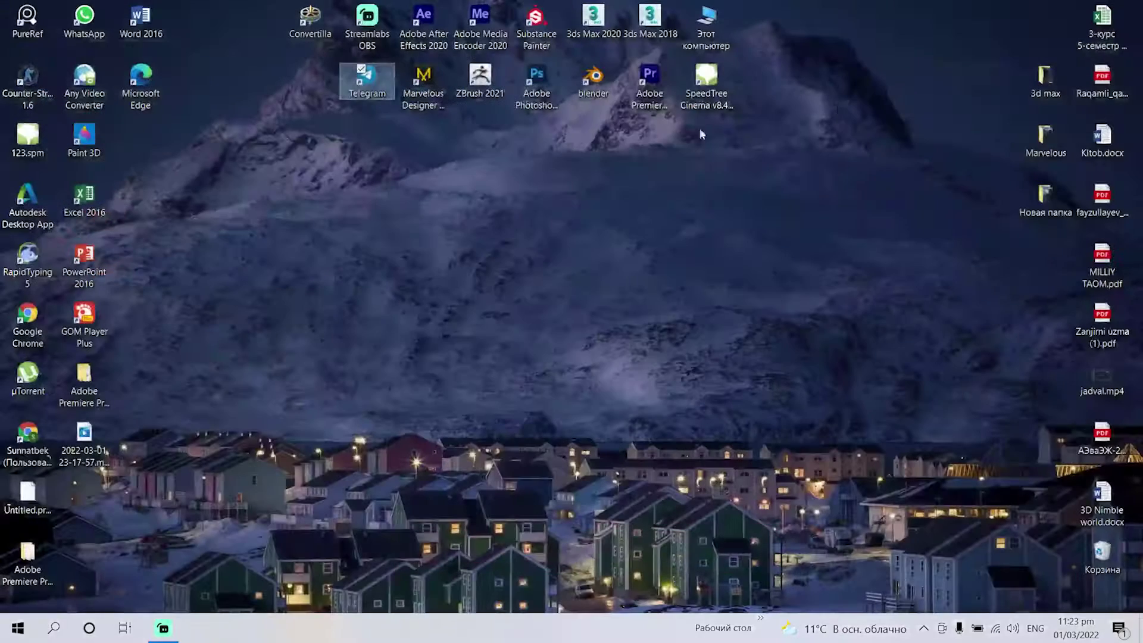
Refresh the desktop and drag the Marvelous Designer 10 Personal shortcut toward the centre
right_click(591, 144)
left_click(679, 187)
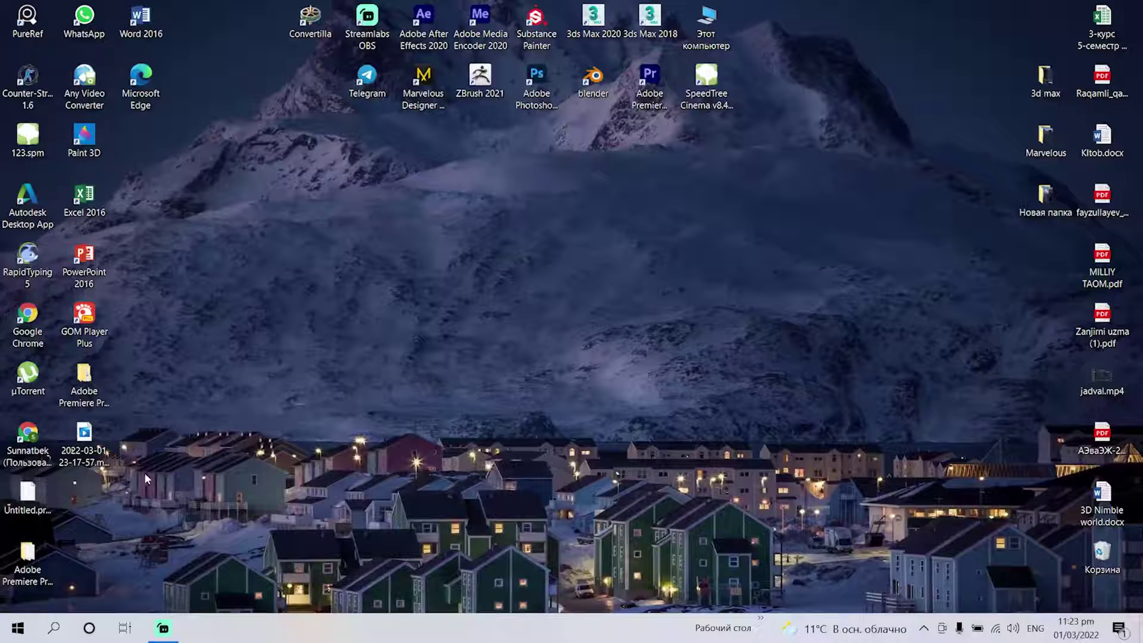
right_click(370, 272)
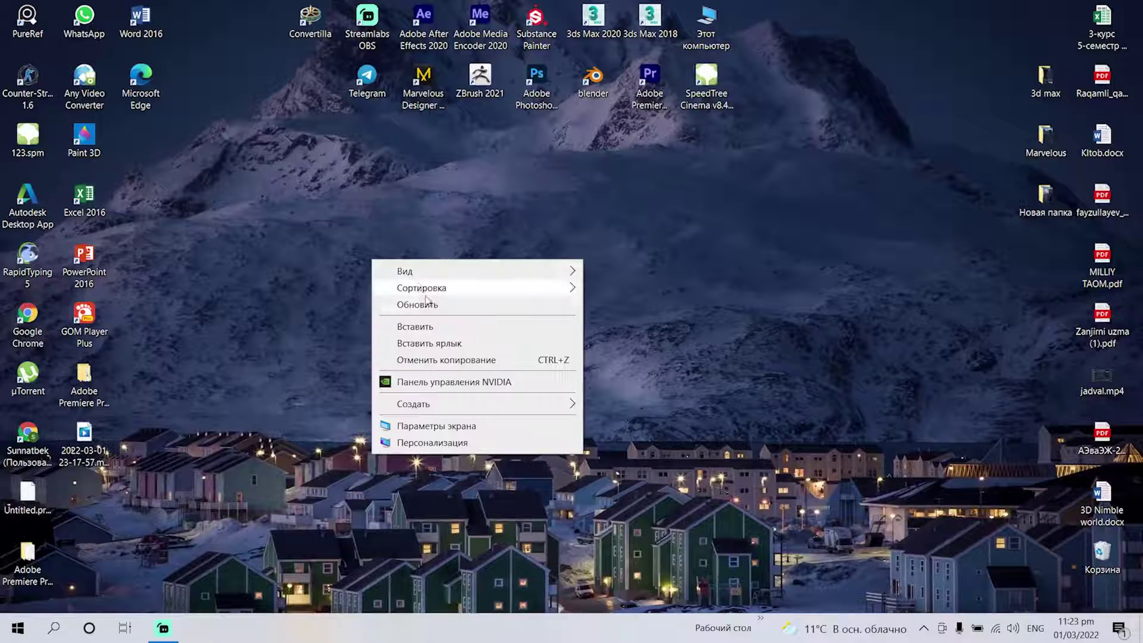
left_click(421, 305)
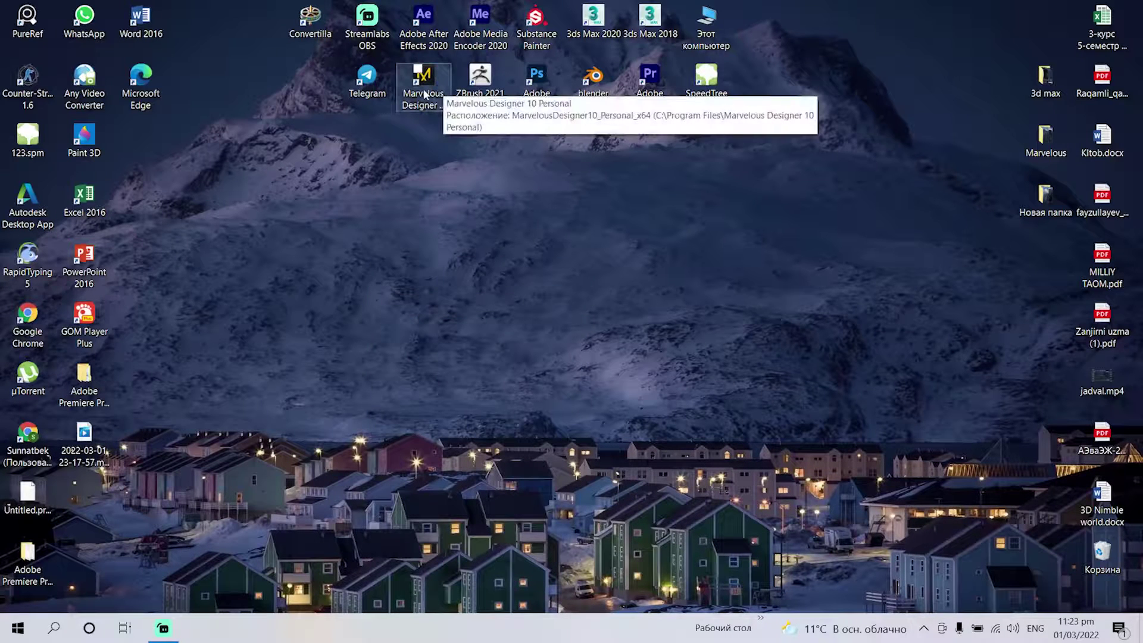
left_click_drag(425, 94, 424, 213)
left_click_drag(416, 148, 369, 276)
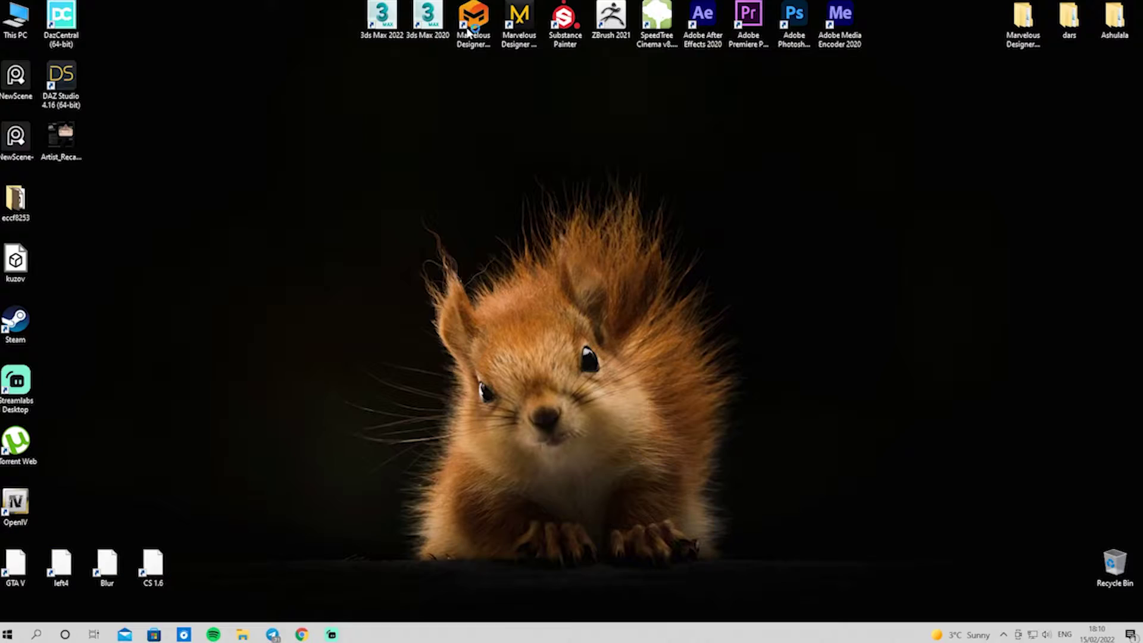
Launch Marvelous Designer past SmartScreen via Run anyway, then log in with the saved ID and password
double_click(468, 27)
left_click(443, 227)
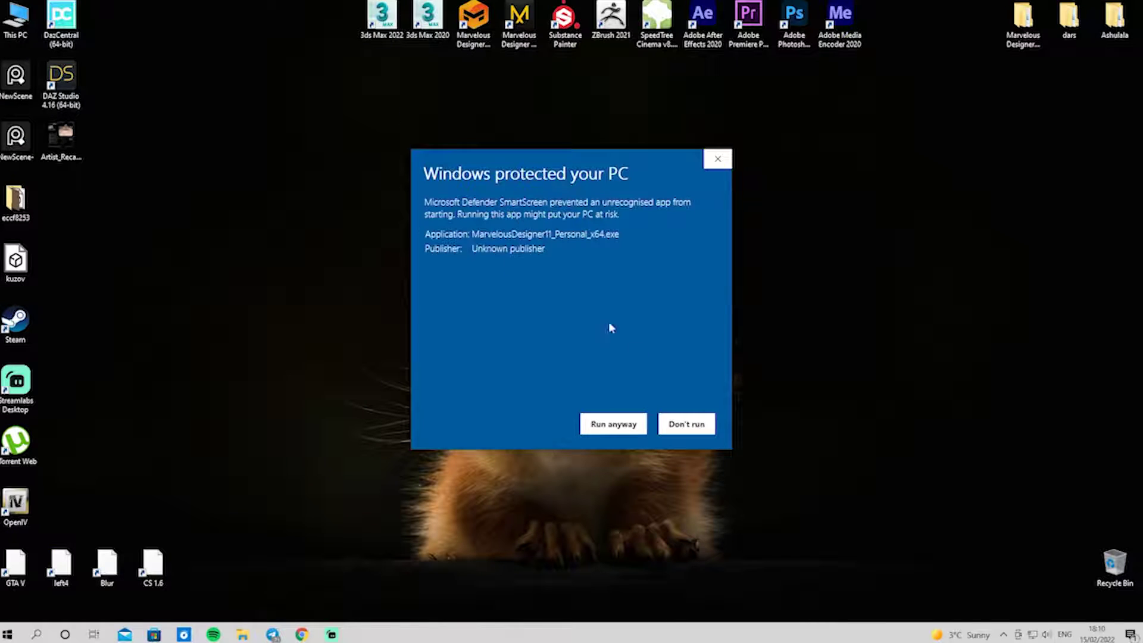
left_click(622, 428)
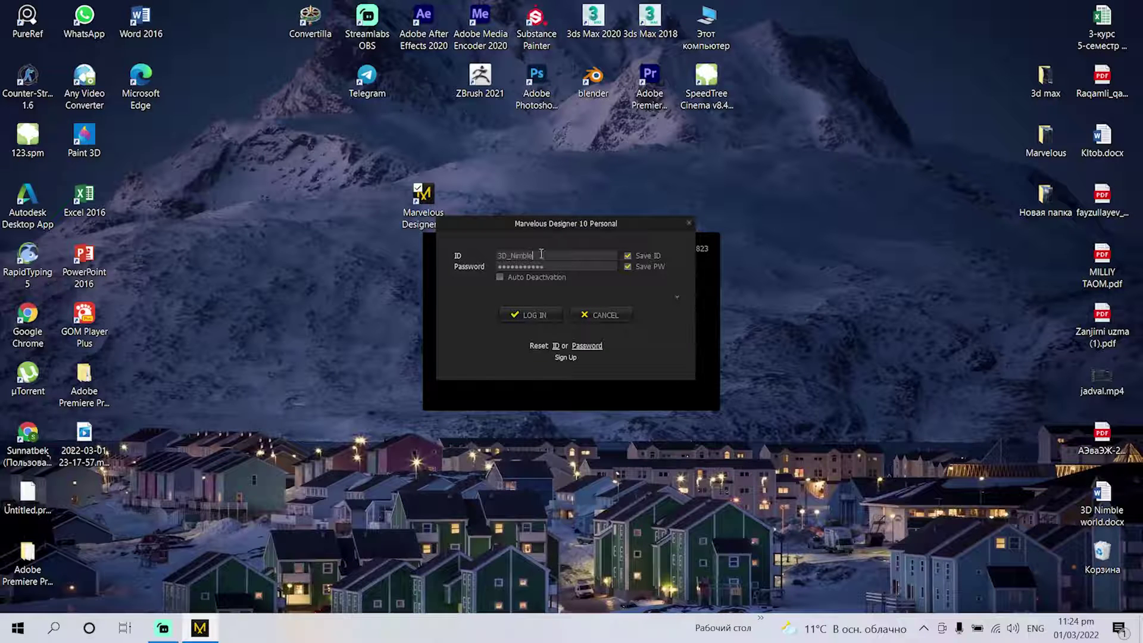
left_click_drag(542, 255, 490, 245)
left_click(503, 266)
left_click_drag(543, 267, 489, 263)
left_click(529, 312)
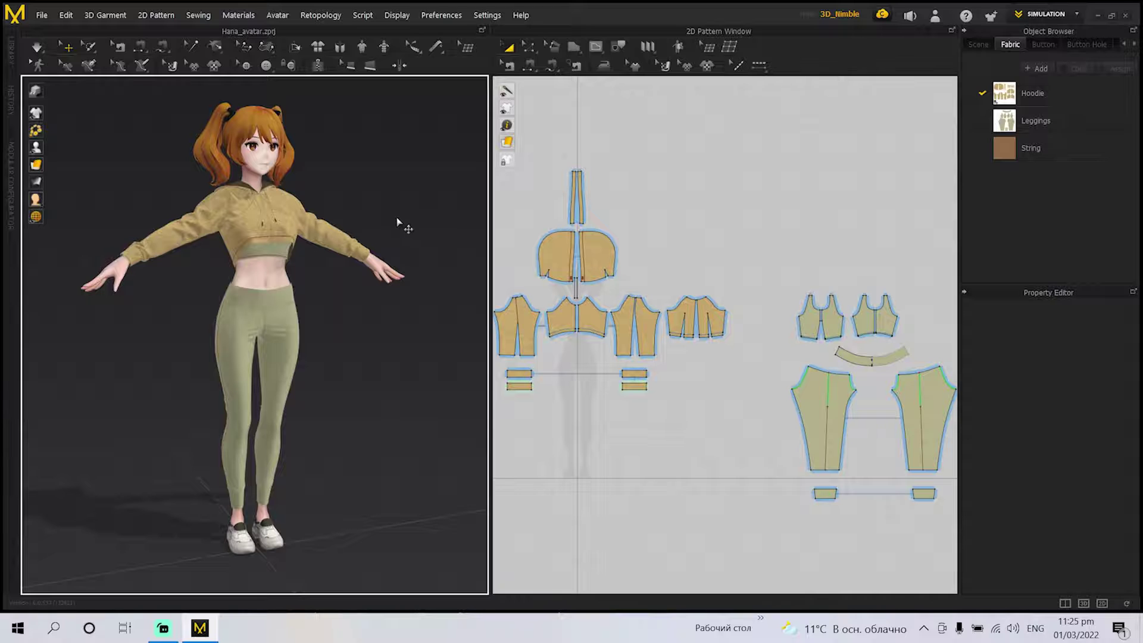
right_click_drag(409, 204, 322, 267)
mouse_move(250, 216)
right_mouse_down()
mouse_move(191, 281)
mouse_move(360, 217)
mouse_move(402, 184)
mouse_move(424, 202)
mouse_move(329, 156)
right_mouse_up()
left_click(263, 228)
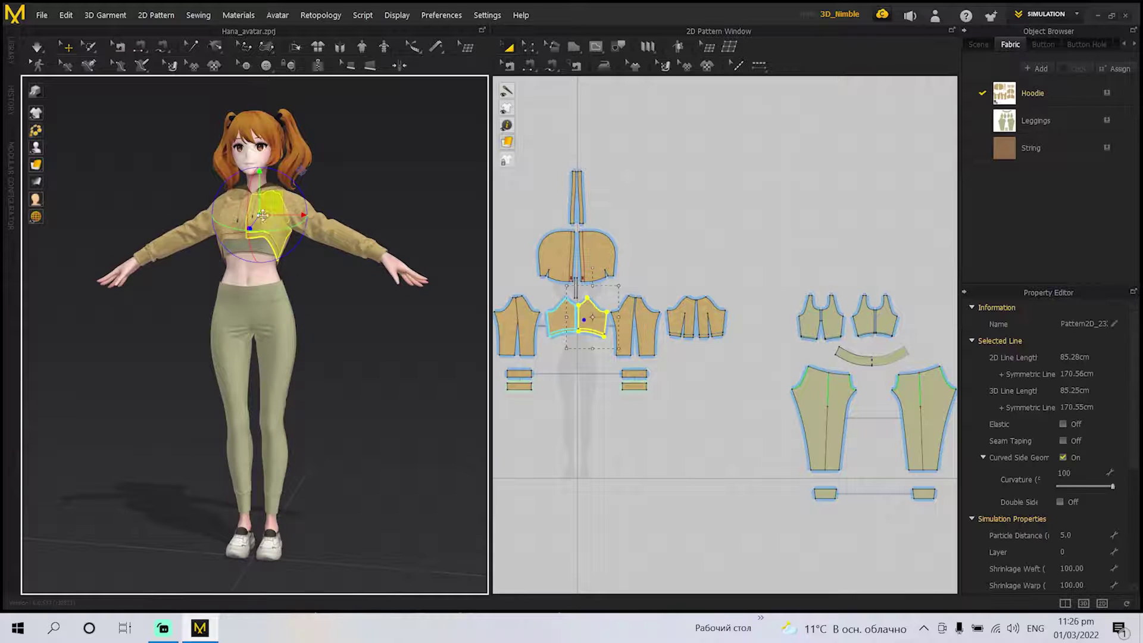
left_click(370, 249)
left_click(190, 240)
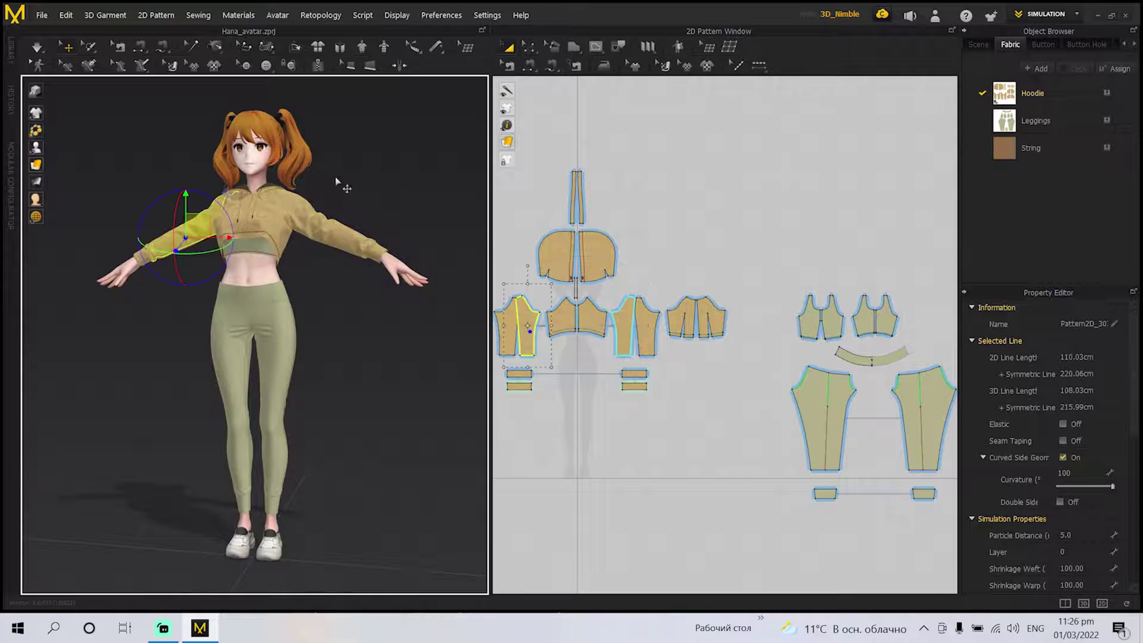
mouse_move(345, 165)
right_mouse_down()
mouse_move(427, 186)
mouse_move(209, 412)
right_mouse_up()
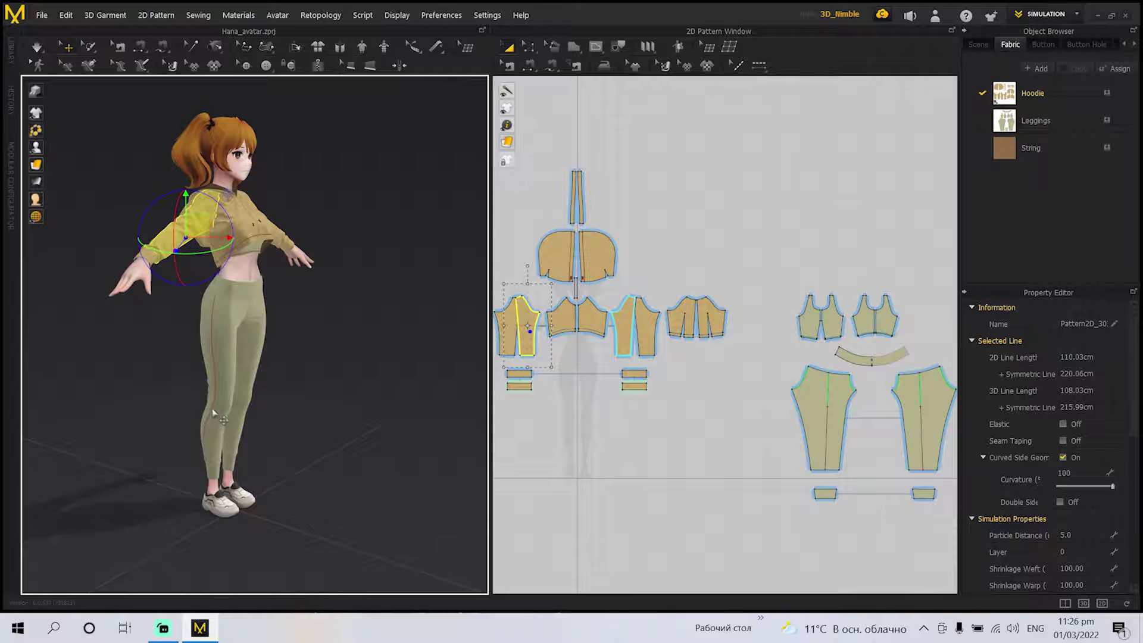
left_click(209, 412)
mouse_move(365, 363)
right_mouse_down()
mouse_move(369, 405)
mouse_move(365, 324)
right_mouse_up()
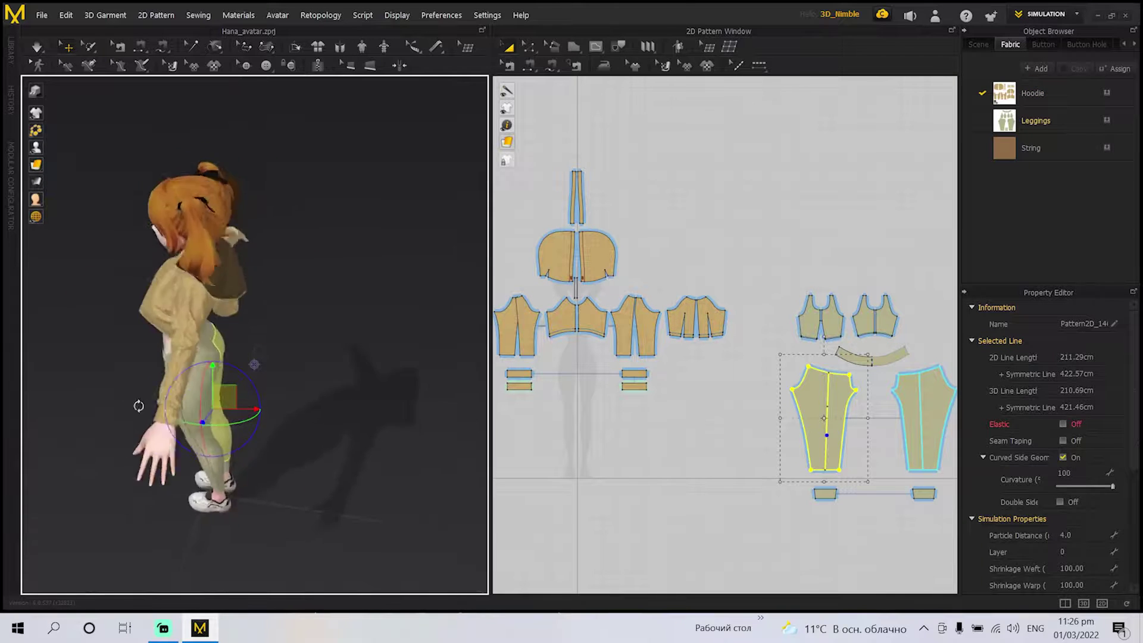
right_click(365, 324)
left_click(429, 255)
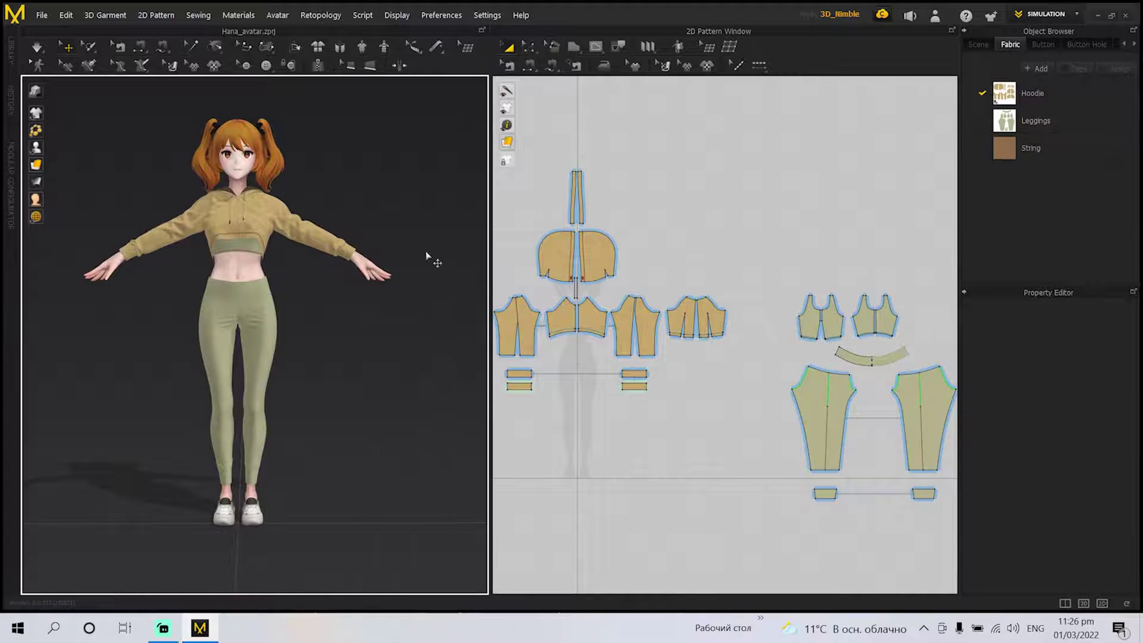
left_click(553, 257)
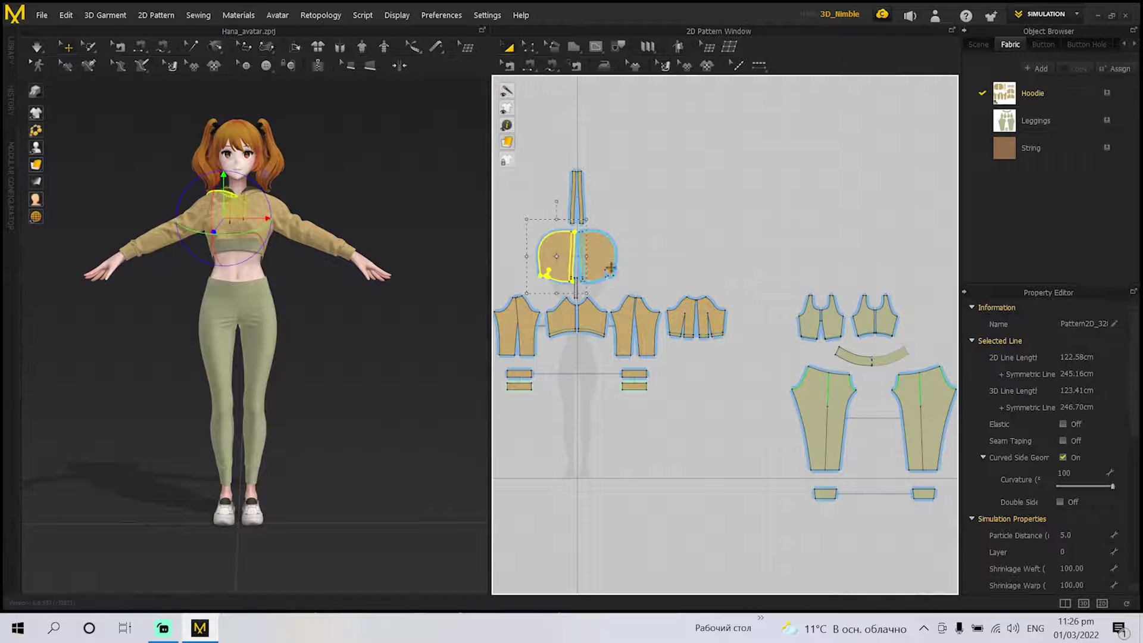
left_click(501, 328)
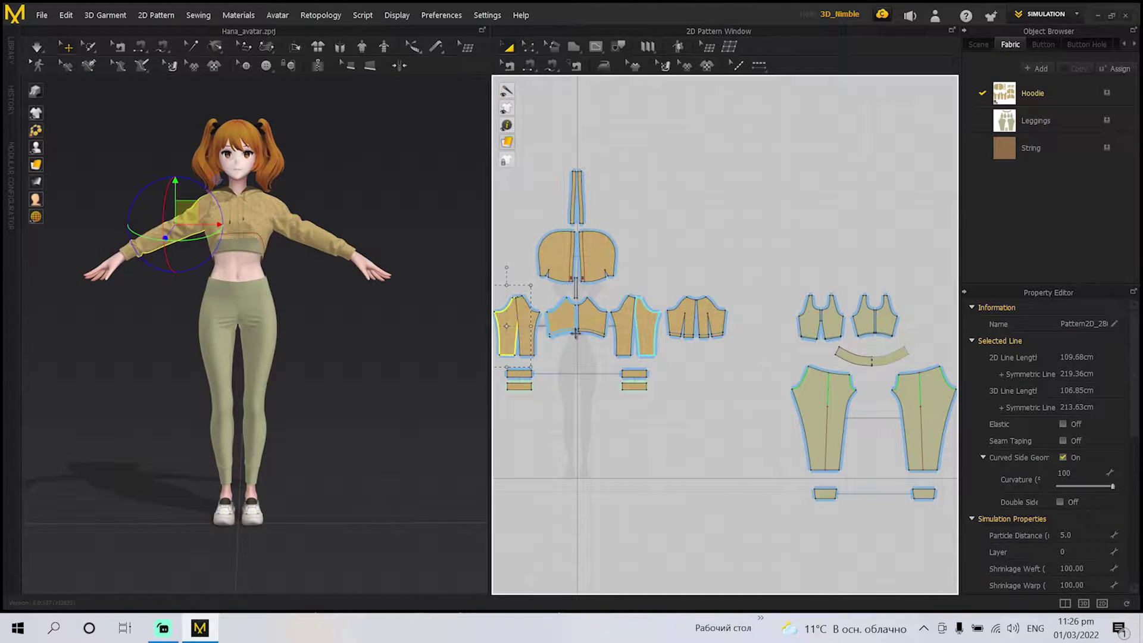
left_click(635, 327)
left_click(677, 322)
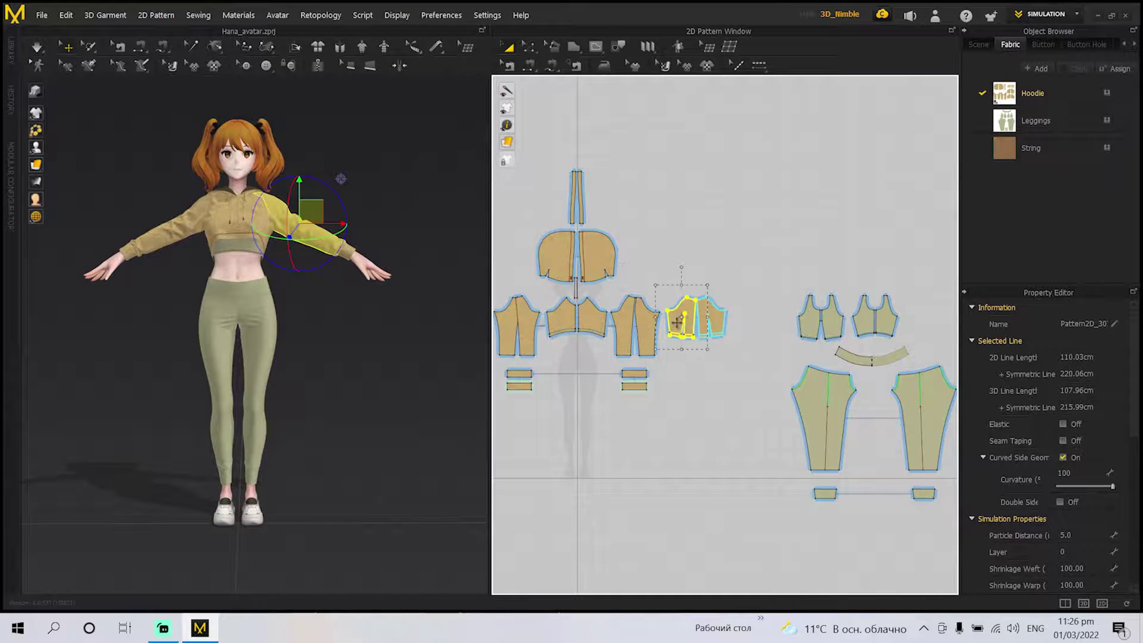
left_click(708, 317)
left_click(634, 374)
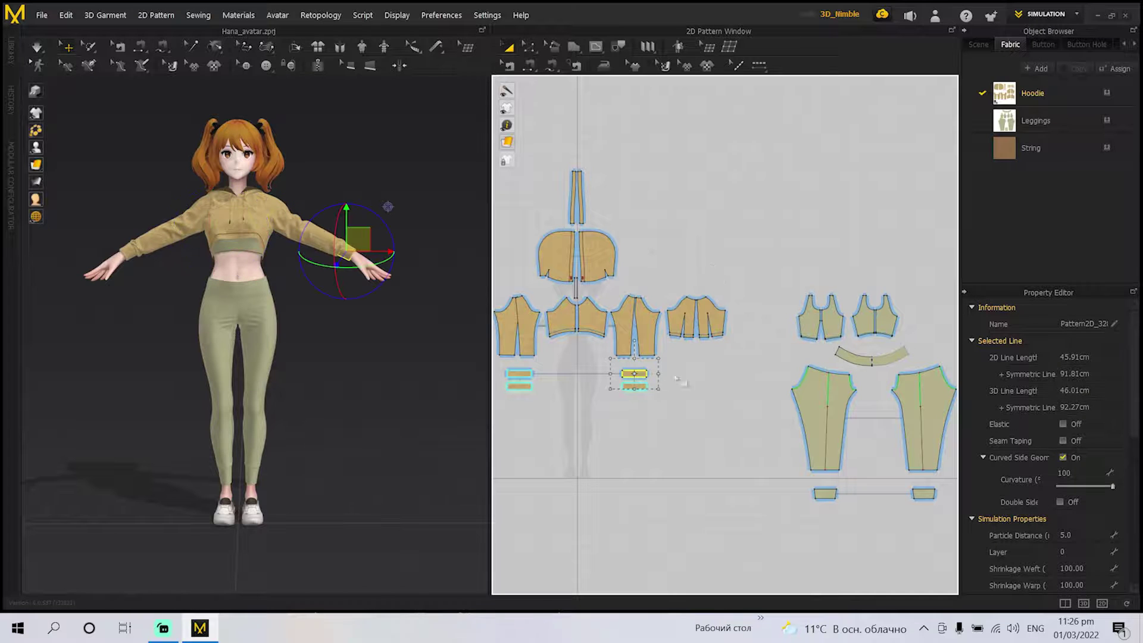
left_click(818, 319)
left_click(708, 272)
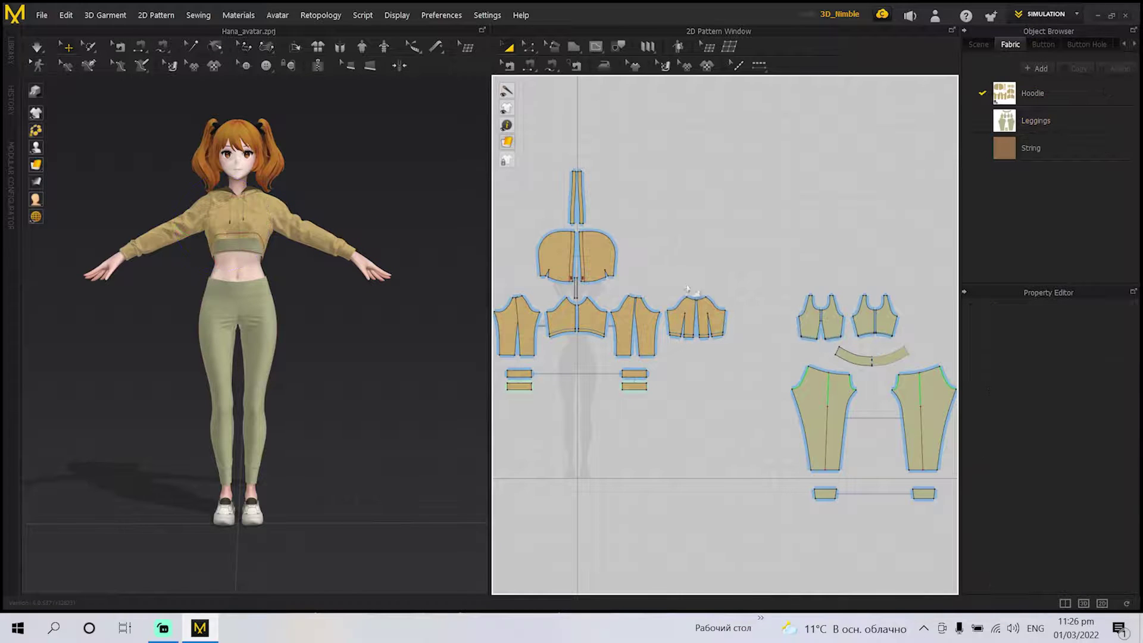